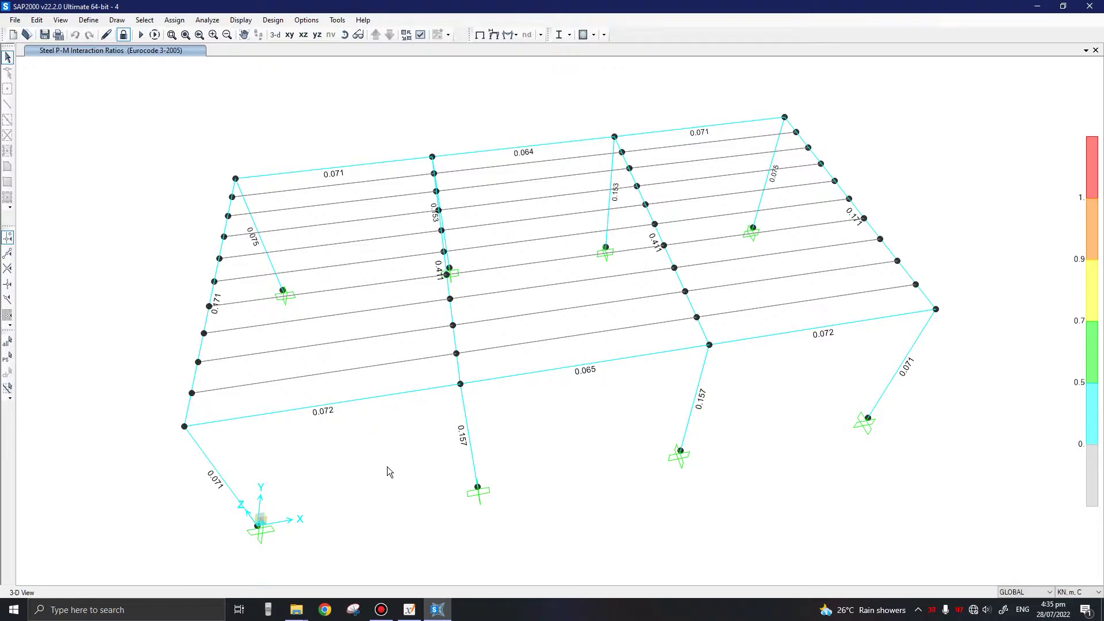
- Switch to Xournal++ and sketch a simply supported beam with pin and roller supports and a moment symbol near midspan
{"action": "left_click", "coordinate": [409, 609]}
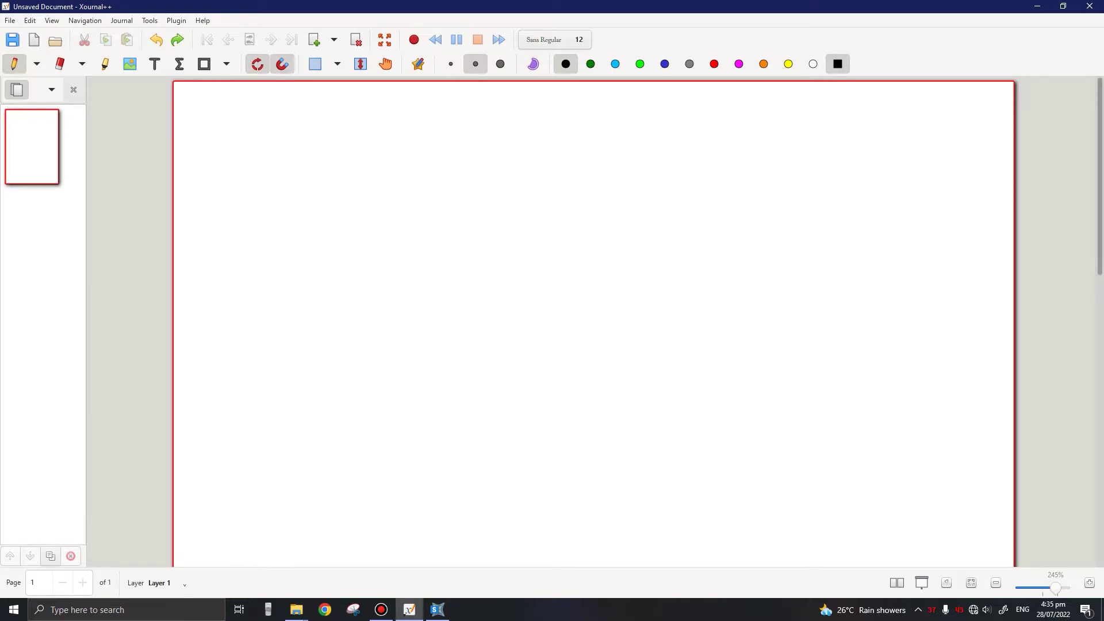
{"action": "mouse_move", "coordinate": [347, 156]}
{"action": "left_mouse_down"}
{"action": "mouse_move", "coordinate": [365, 153]}
{"action": "mouse_move", "coordinate": [347, 155]}
{"action": "mouse_move", "coordinate": [349, 166]}
{"action": "left_mouse_up"}
{"action": "mouse_move", "coordinate": [359, 159]}
{"action": "left_mouse_down"}
{"action": "mouse_move", "coordinate": [404, 139]}
{"action": "mouse_move", "coordinate": [630, 142]}
{"action": "mouse_move", "coordinate": [619, 157]}
{"action": "mouse_move", "coordinate": [629, 162]}
{"action": "left_mouse_up"}
{"action": "mouse_move", "coordinate": [503, 128]}
{"action": "left_mouse_down"}
{"action": "mouse_move", "coordinate": [518, 128]}
{"action": "mouse_move", "coordinate": [522, 159]}
{"action": "mouse_move", "coordinate": [506, 170]}
{"action": "left_mouse_up"}
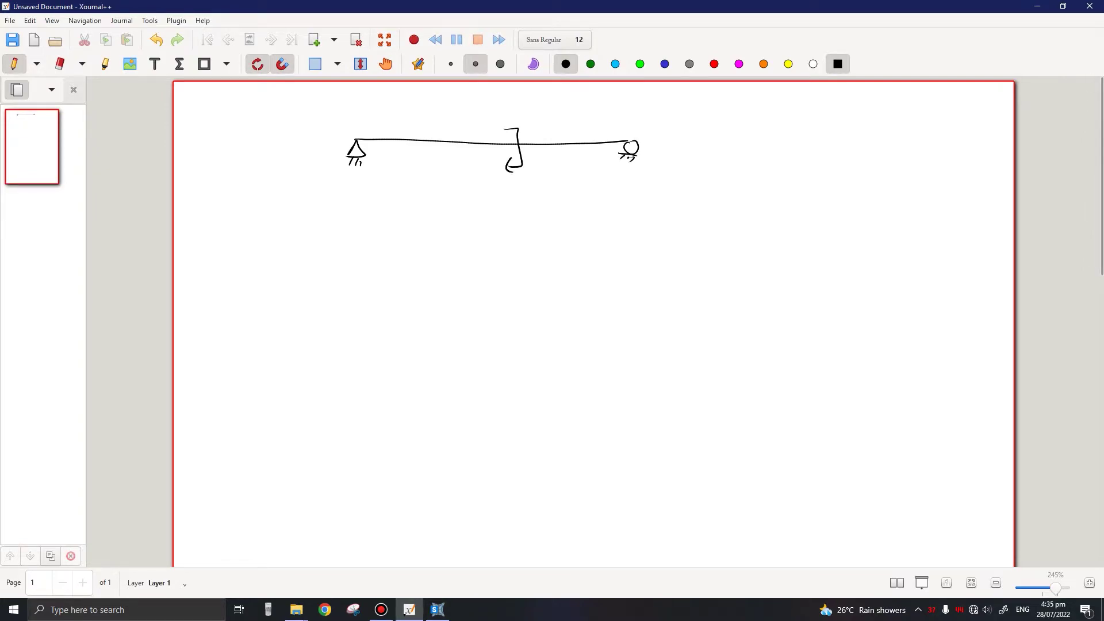
{"action": "left_click", "coordinate": [509, 119]}
{"action": "left_click_drag", "start_coordinate": [509, 119], "coordinate": [513, 129]}
- Sketch an I-section below the beam and draw its horizontal x, vertical Y and diagonal longitudinal axes in red
{"action": "mouse_move", "coordinate": [330, 225]}
{"action": "left_mouse_down"}
{"action": "mouse_move", "coordinate": [397, 220]}
{"action": "mouse_move", "coordinate": [365, 225]}
{"action": "mouse_move", "coordinate": [366, 276]}
{"action": "mouse_move", "coordinate": [400, 282]}
{"action": "mouse_move", "coordinate": [332, 284]}
{"action": "mouse_move", "coordinate": [365, 277]}
{"action": "mouse_move", "coordinate": [365, 226]}
{"action": "mouse_move", "coordinate": [329, 228]}
{"action": "left_mouse_up"}
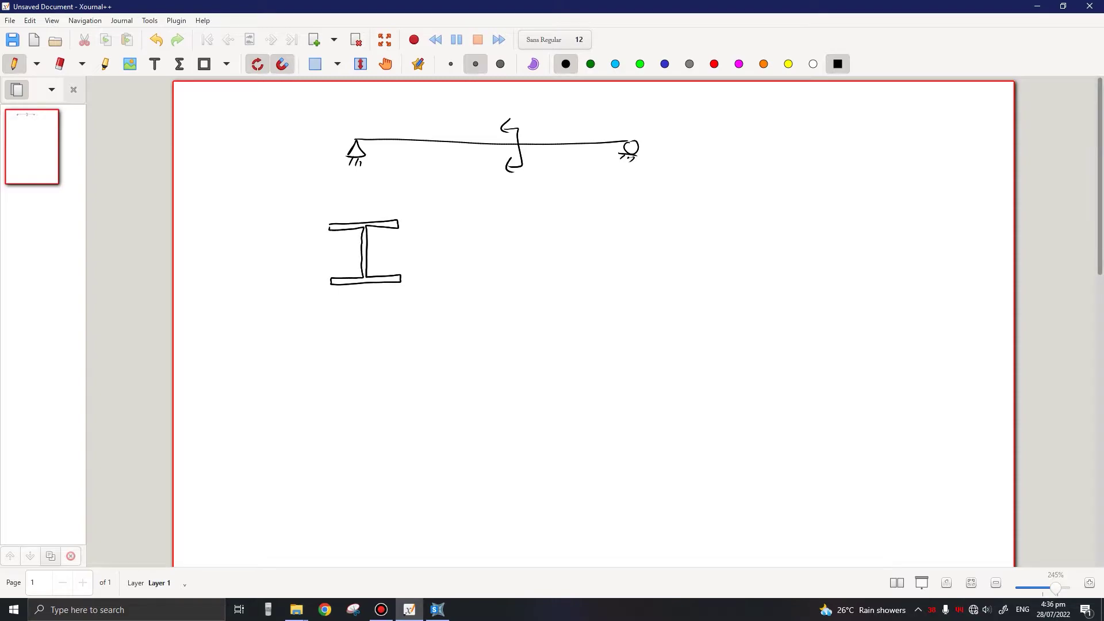
{"action": "left_click", "coordinate": [714, 64]}
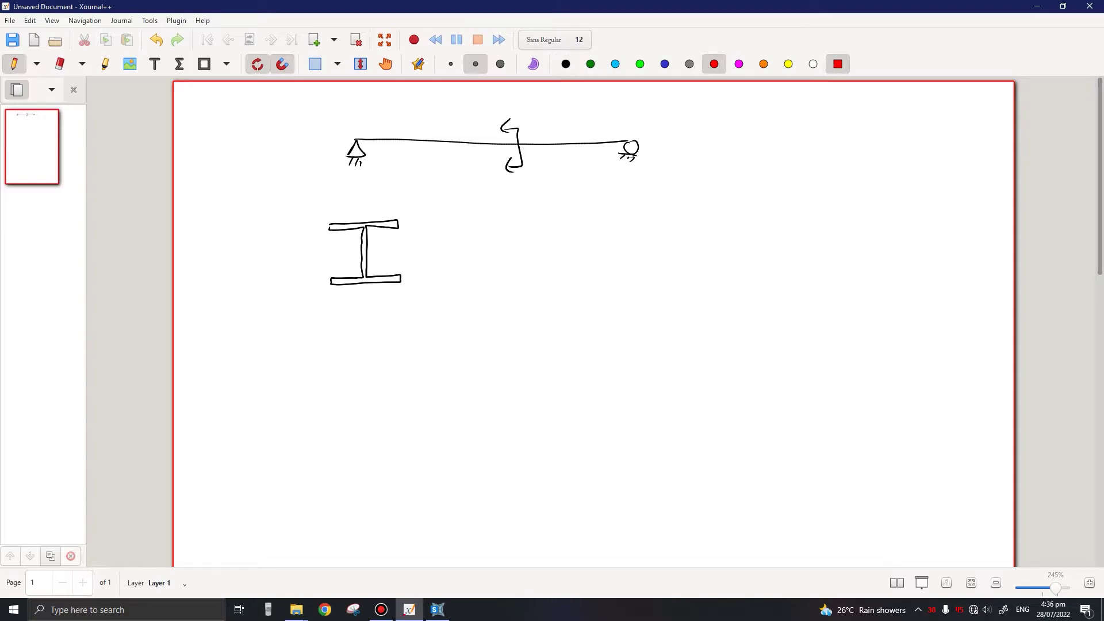
{"action": "left_click_drag", "start_coordinate": [311, 255], "coordinate": [426, 255]}
{"action": "left_click", "coordinate": [430, 251]}
{"action": "left_click", "coordinate": [364, 207]}
{"action": "left_click_drag", "start_coordinate": [365, 226], "coordinate": [361, 305]}
{"action": "left_click_drag", "start_coordinate": [430, 251], "coordinate": [447, 253]}
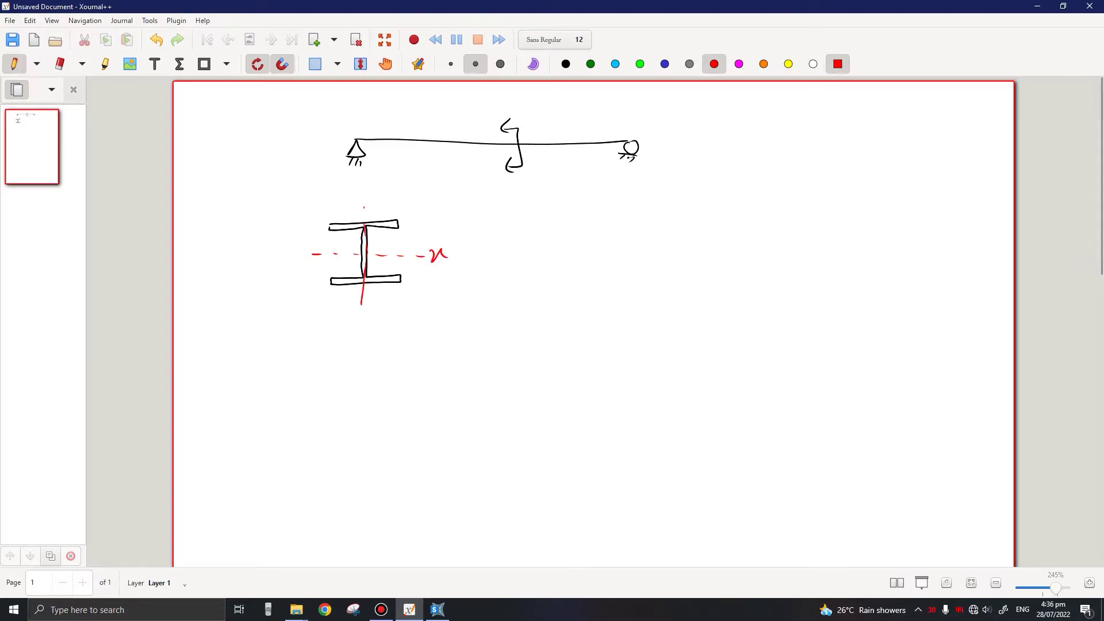
{"action": "left_click_drag", "start_coordinate": [370, 194], "coordinate": [380, 214]}
{"action": "left_click_drag", "start_coordinate": [367, 260], "coordinate": [414, 326]}
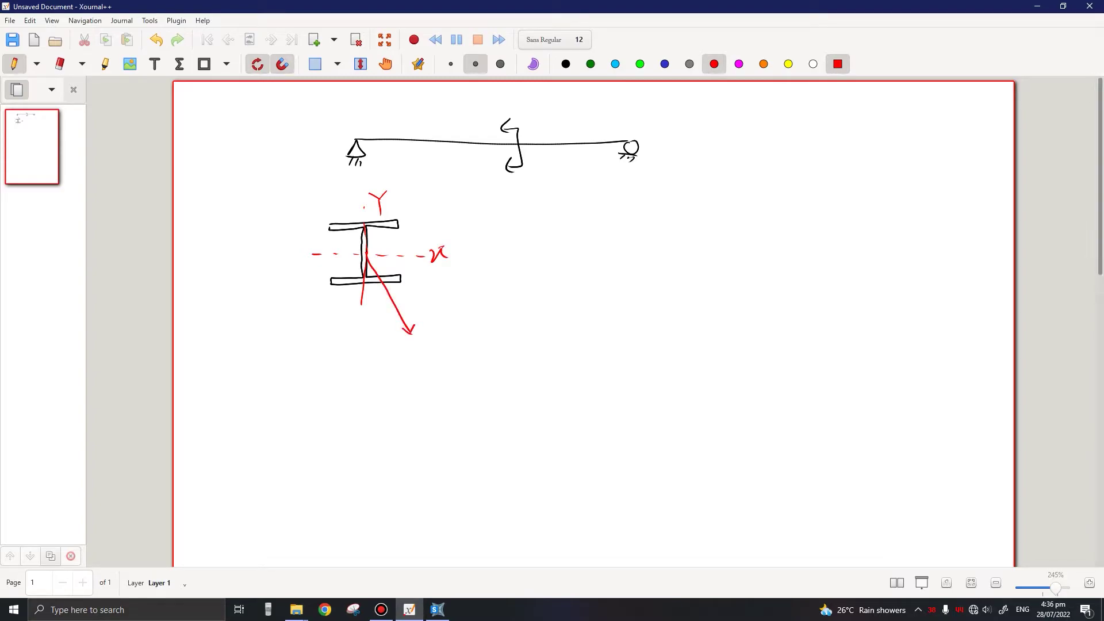
- Draw a longitudinal axis arrow at the beam's roller end and label this axis z on the beam and I-section
{"action": "mouse_move", "coordinate": [647, 139]}
{"action": "left_mouse_down"}
{"action": "mouse_move", "coordinate": [698, 145]}
{"action": "mouse_move", "coordinate": [692, 154]}
{"action": "left_mouse_up"}
{"action": "left_click_drag", "start_coordinate": [702, 152], "coordinate": [714, 163]}
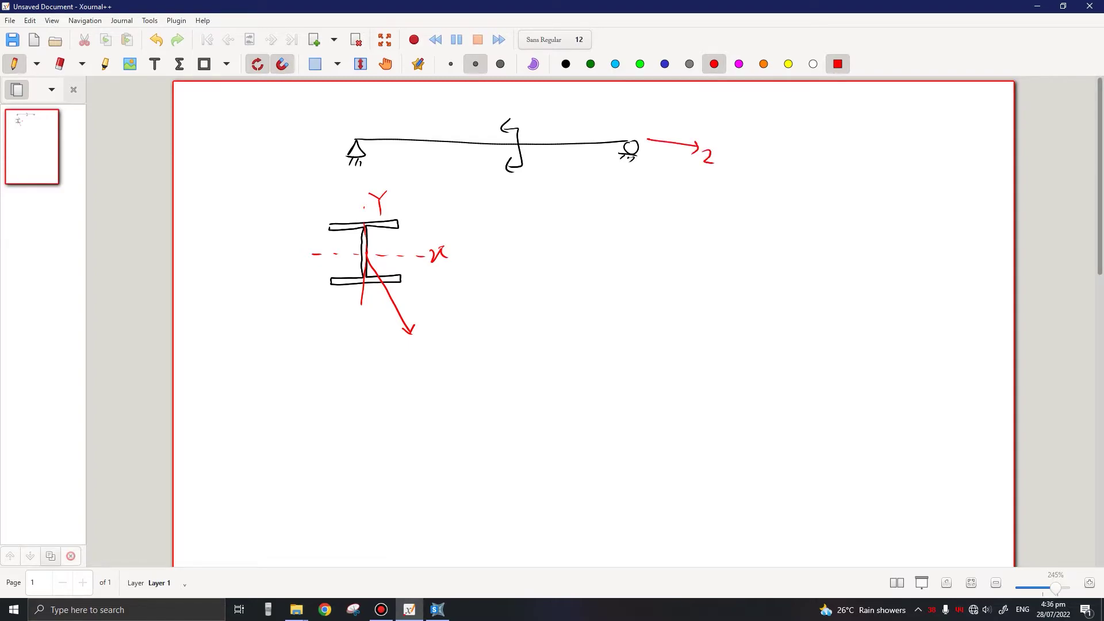
{"action": "left_click_drag", "start_coordinate": [412, 356], "coordinate": [425, 366]}
- Write "Torsion" in red beside the I-section's z axis and underline it
{"action": "mouse_move", "coordinate": [471, 340]}
{"action": "left_mouse_down"}
{"action": "mouse_move", "coordinate": [472, 361]}
{"action": "mouse_move", "coordinate": [483, 338]}
{"action": "left_mouse_up"}
{"action": "left_click_drag", "start_coordinate": [481, 353], "coordinate": [486, 354]}
{"action": "left_click_drag", "start_coordinate": [490, 358], "coordinate": [507, 358]}
{"action": "left_click", "coordinate": [517, 346]}
{"action": "left_click_drag", "start_coordinate": [516, 351], "coordinate": [544, 353]}
{"action": "left_click_drag", "start_coordinate": [463, 371], "coordinate": [546, 364]}
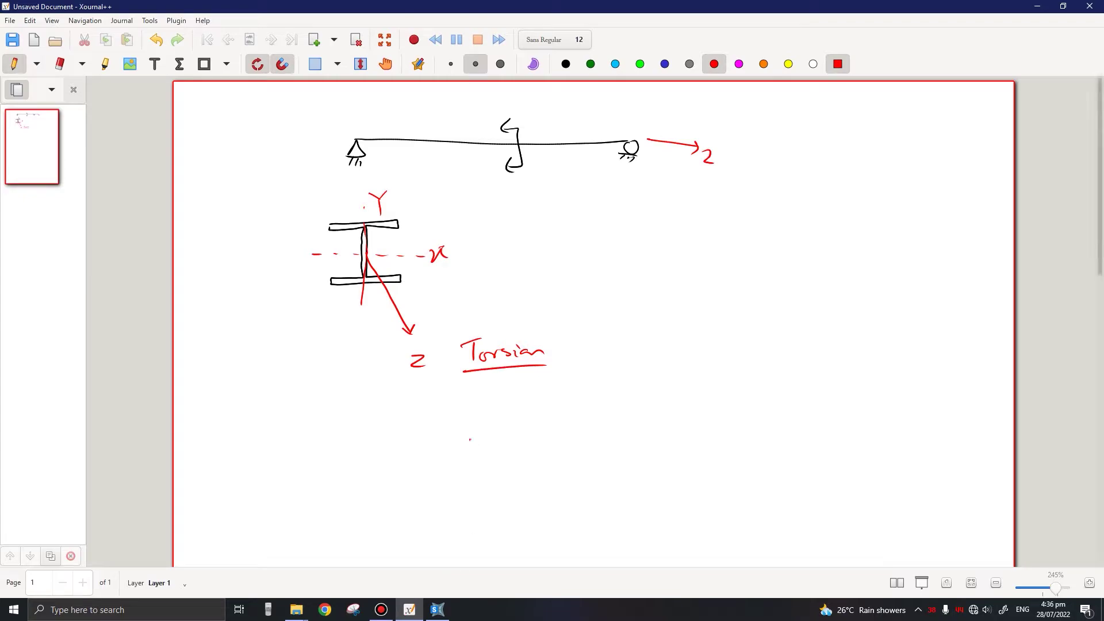
- Write the heading "Unbraced Length Ratio" in red beyond the beam's roller end
{"action": "mouse_move", "coordinate": [784, 114]}
{"action": "left_mouse_down"}
{"action": "mouse_move", "coordinate": [817, 116]}
{"action": "mouse_move", "coordinate": [819, 129]}
{"action": "mouse_move", "coordinate": [886, 134]}
{"action": "left_mouse_up"}
{"action": "left_click_drag", "start_coordinate": [898, 127], "coordinate": [903, 107]}
{"action": "left_click_drag", "start_coordinate": [818, 135], "coordinate": [829, 159]}
{"action": "mouse_move", "coordinate": [833, 153]}
{"action": "left_mouse_down"}
{"action": "mouse_move", "coordinate": [868, 160]}
{"action": "mouse_move", "coordinate": [864, 176]}
{"action": "left_mouse_up"}
{"action": "left_click_drag", "start_coordinate": [868, 147], "coordinate": [893, 163]}
{"action": "mouse_move", "coordinate": [824, 194]}
{"action": "left_mouse_down"}
{"action": "mouse_move", "coordinate": [825, 207]}
{"action": "mouse_move", "coordinate": [846, 206]}
{"action": "left_mouse_up"}
{"action": "mouse_move", "coordinate": [863, 187]}
{"action": "left_mouse_down"}
{"action": "mouse_move", "coordinate": [862, 206]}
{"action": "mouse_move", "coordinate": [875, 205]}
{"action": "left_mouse_up"}
{"action": "left_click_drag", "start_coordinate": [882, 198], "coordinate": [885, 205]}
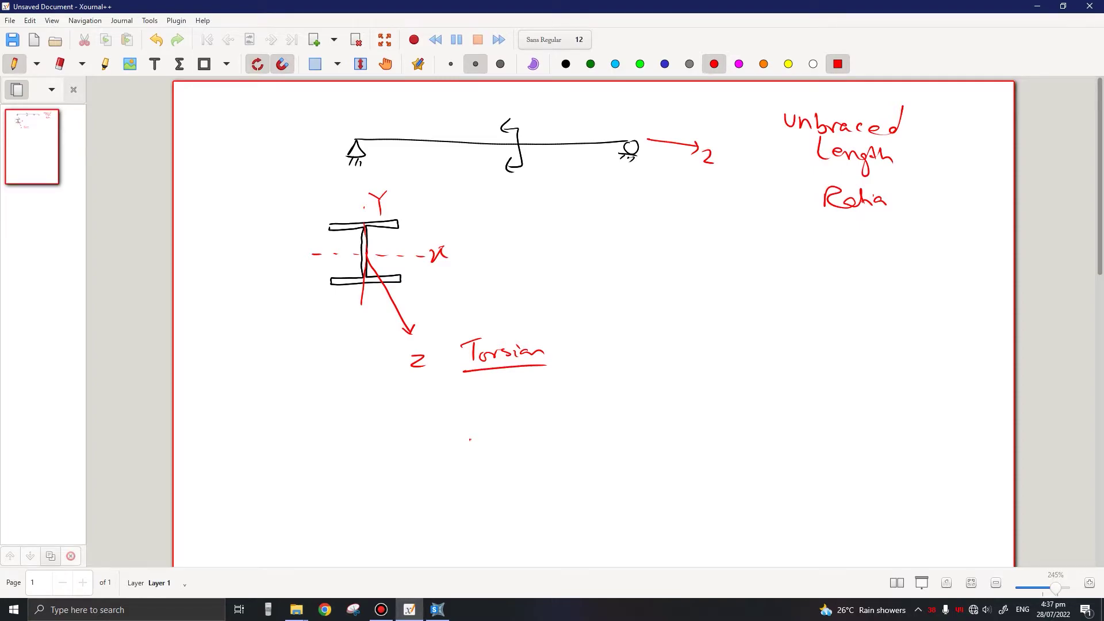
- Dimension the beam's full span as 10m above it and circle both supports
{"action": "mouse_move", "coordinate": [355, 109]}
{"action": "left_mouse_down"}
{"action": "mouse_move", "coordinate": [454, 116]}
{"action": "mouse_move", "coordinate": [460, 105]}
{"action": "mouse_move", "coordinate": [461, 119]}
{"action": "mouse_move", "coordinate": [470, 107]}
{"action": "mouse_move", "coordinate": [488, 118]}
{"action": "mouse_move", "coordinate": [635, 125]}
{"action": "left_mouse_up"}
{"action": "left_click_drag", "start_coordinate": [635, 116], "coordinate": [635, 126]}
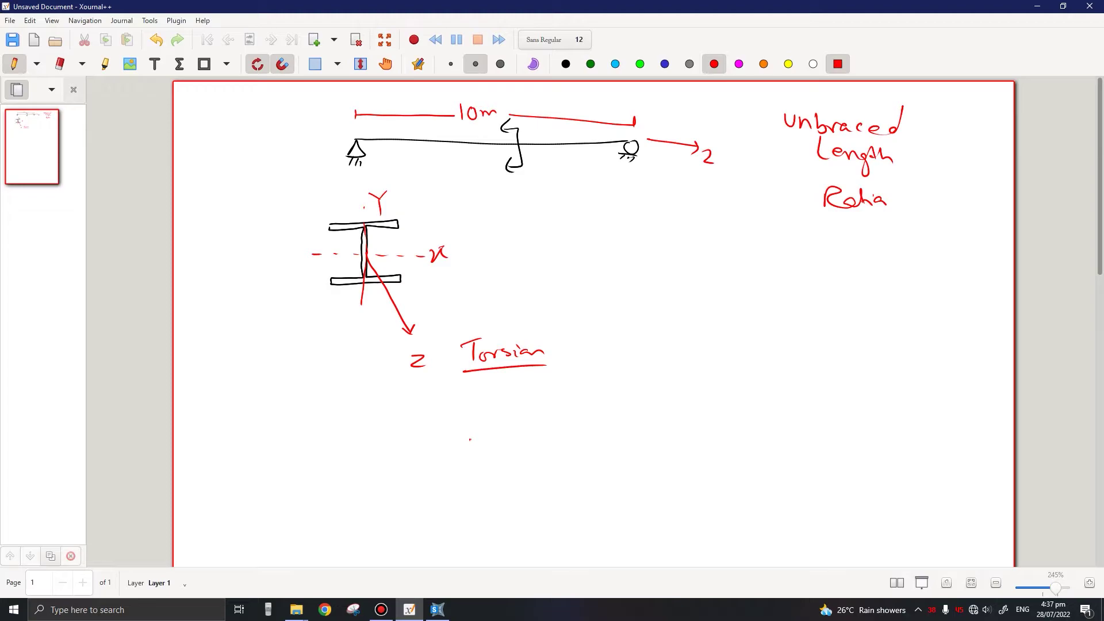
{"action": "left_click_drag", "start_coordinate": [356, 132], "coordinate": [364, 139]}
{"action": "mouse_move", "coordinate": [626, 138]}
{"action": "left_mouse_down"}
{"action": "mouse_move", "coordinate": [634, 136]}
{"action": "mouse_move", "coordinate": [622, 135]}
{"action": "left_mouse_up"}
- Label the beam supports A and B and draw a dimension line between them below the beam
{"action": "left_click_drag", "start_coordinate": [327, 171], "coordinate": [336, 171]}
{"action": "left_click_drag", "start_coordinate": [329, 166], "coordinate": [334, 165]}
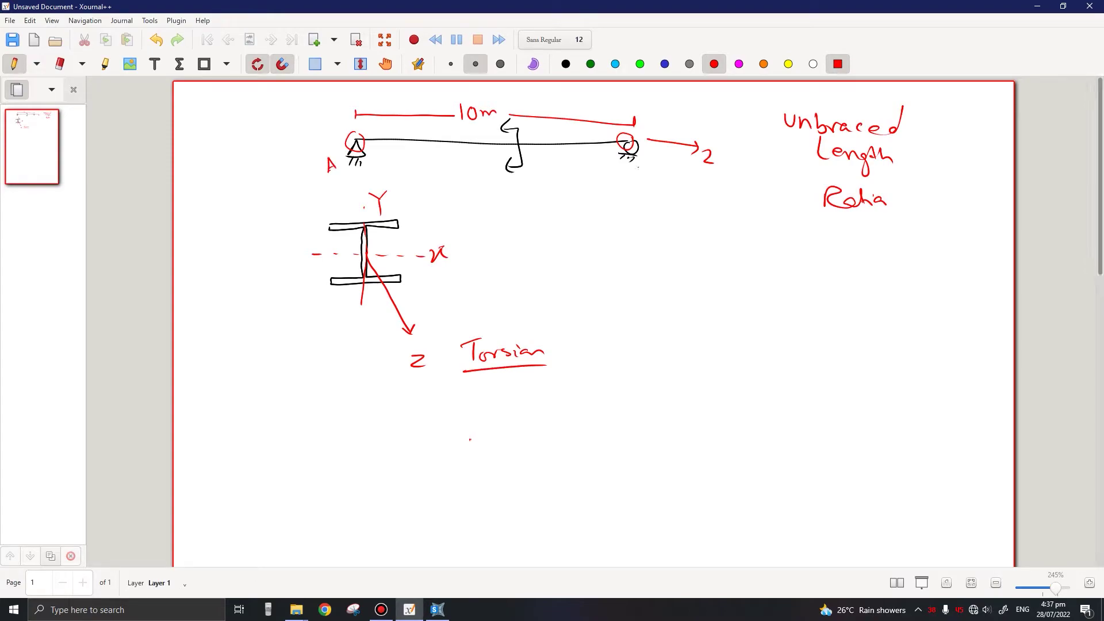
{"action": "left_click_drag", "start_coordinate": [638, 162], "coordinate": [639, 173]}
{"action": "left_click_drag", "start_coordinate": [637, 161], "coordinate": [638, 172]}
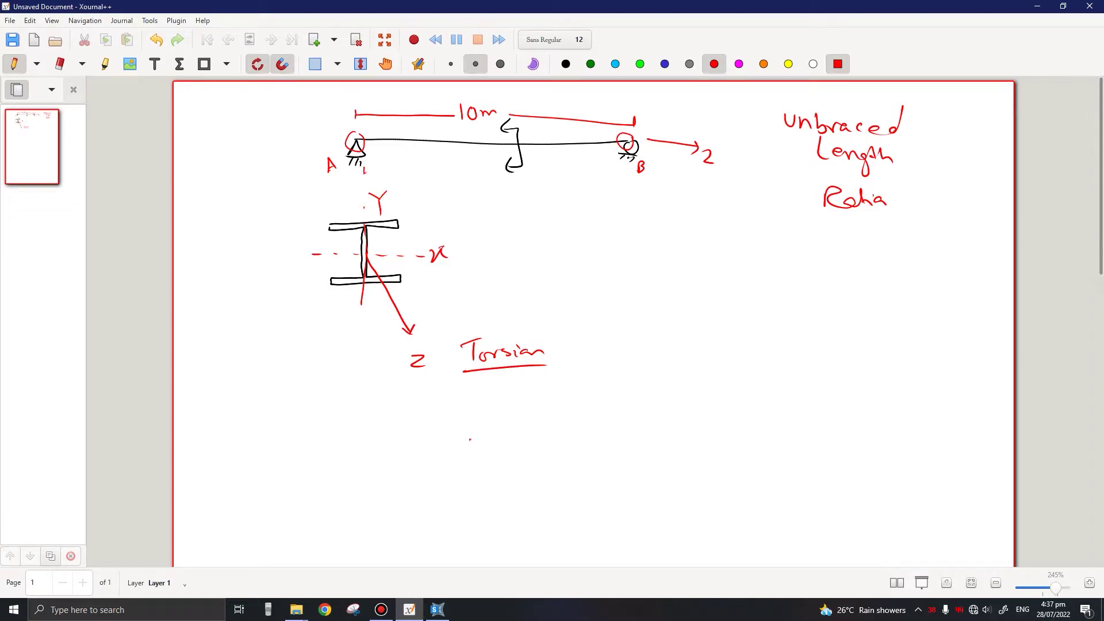
{"action": "left_click_drag", "start_coordinate": [364, 171], "coordinate": [626, 174]}
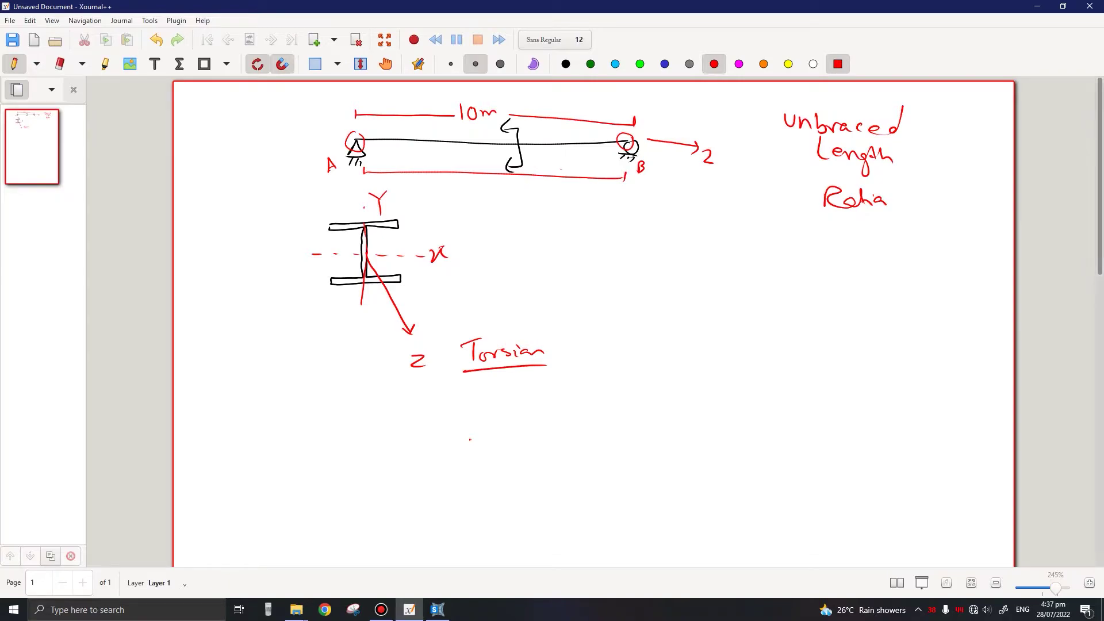
- Write the ratio 10m/10m = 1 below the heading and circle the result
{"action": "mouse_move", "coordinate": [664, 263]}
{"action": "left_mouse_down"}
{"action": "mouse_move", "coordinate": [665, 282]}
{"action": "mouse_move", "coordinate": [677, 268]}
{"action": "mouse_move", "coordinate": [706, 277]}
{"action": "mouse_move", "coordinate": [708, 287]}
{"action": "mouse_move", "coordinate": [672, 309]}
{"action": "left_mouse_up"}
{"action": "left_click_drag", "start_coordinate": [677, 297], "coordinate": [682, 311]}
{"action": "left_click_drag", "start_coordinate": [690, 309], "coordinate": [735, 292]}
{"action": "mouse_move", "coordinate": [727, 297]}
{"action": "left_mouse_down"}
{"action": "mouse_move", "coordinate": [768, 279]}
{"action": "mouse_move", "coordinate": [775, 300]}
{"action": "left_mouse_up"}
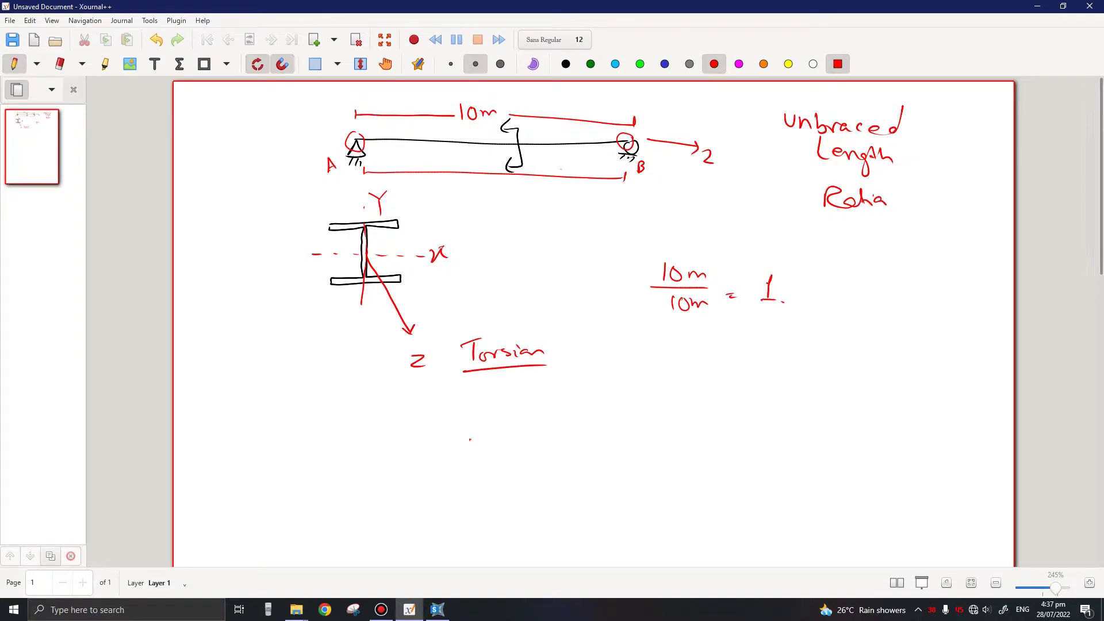
{"action": "mouse_move", "coordinate": [793, 264]}
{"action": "left_mouse_down"}
{"action": "mouse_move", "coordinate": [795, 303]}
{"action": "mouse_move", "coordinate": [794, 266]}
{"action": "left_mouse_up"}
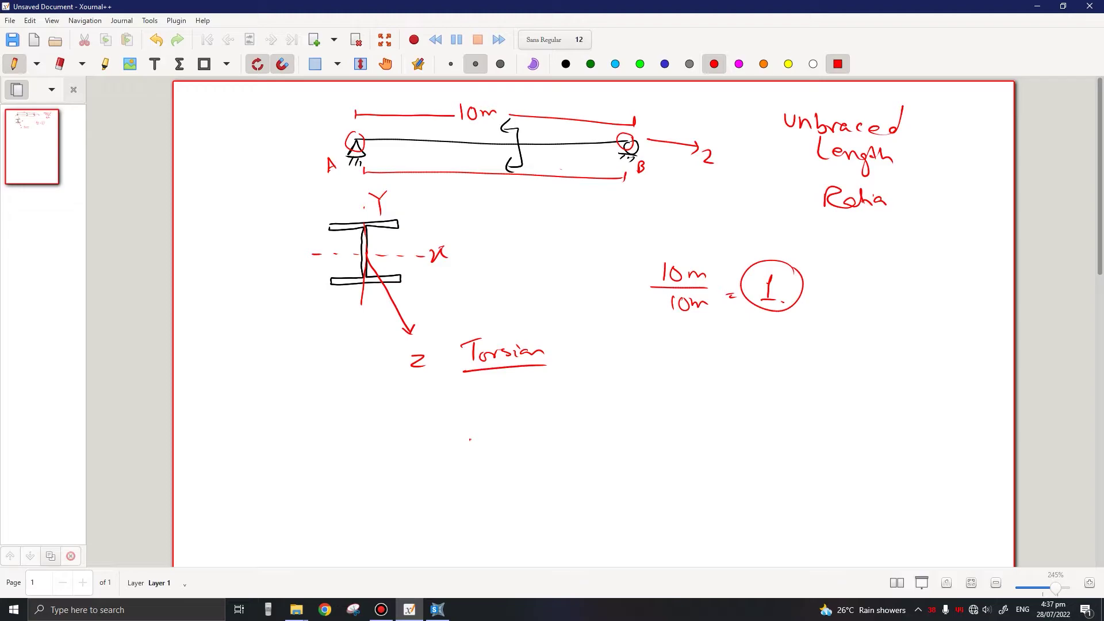
- Draw vertical magenta braces above and below the beam at midspan
{"action": "left_click_drag", "start_coordinate": [498, 99], "coordinate": [498, 142]}
{"action": "key", "text": "ctrl+z"}
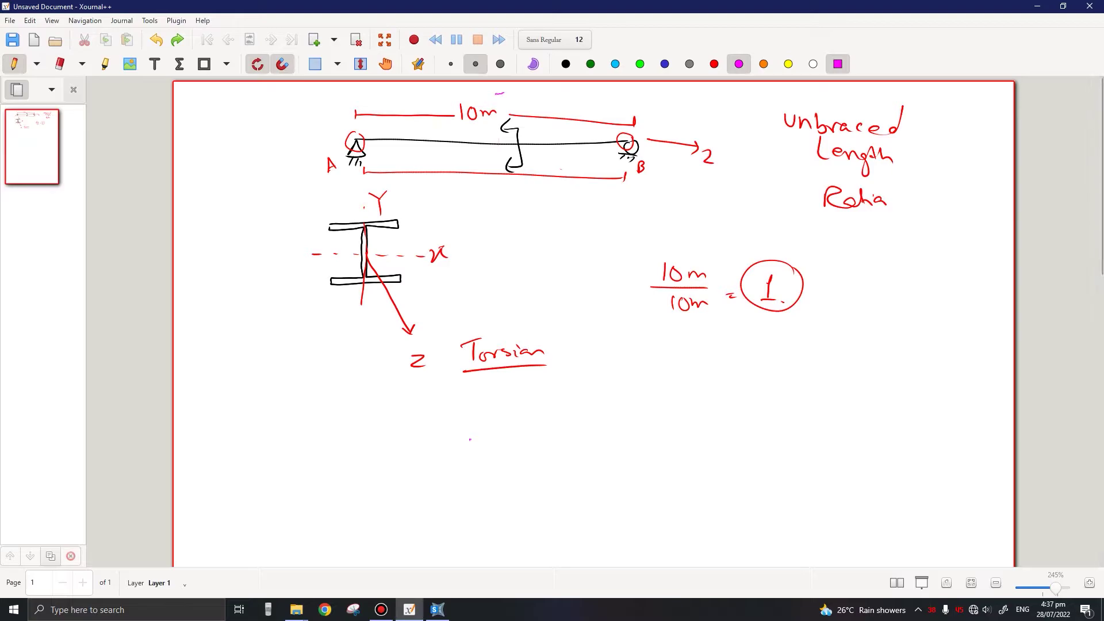
{"action": "mouse_move", "coordinate": [505, 92]}
{"action": "left_mouse_down"}
{"action": "mouse_move", "coordinate": [506, 133]}
{"action": "mouse_move", "coordinate": [495, 138]}
{"action": "mouse_move", "coordinate": [496, 94]}
{"action": "left_mouse_up"}
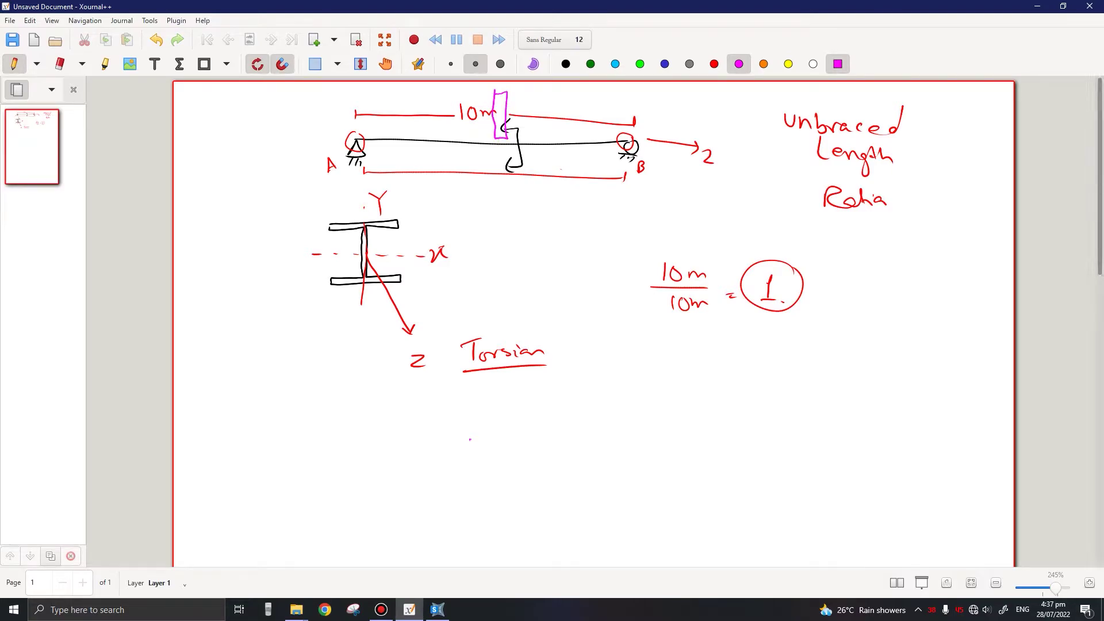
{"action": "mouse_move", "coordinate": [496, 152]}
{"action": "left_mouse_down"}
{"action": "mouse_move", "coordinate": [506, 152]}
{"action": "mouse_move", "coordinate": [508, 219]}
{"action": "mouse_move", "coordinate": [497, 154]}
{"action": "left_mouse_up"}
- Draw hatched vertical magenta braces above and below the I-section
{"action": "mouse_move", "coordinate": [365, 180]}
{"action": "left_mouse_down"}
{"action": "mouse_move", "coordinate": [366, 217]}
{"action": "mouse_move", "coordinate": [357, 180]}
{"action": "left_mouse_up"}
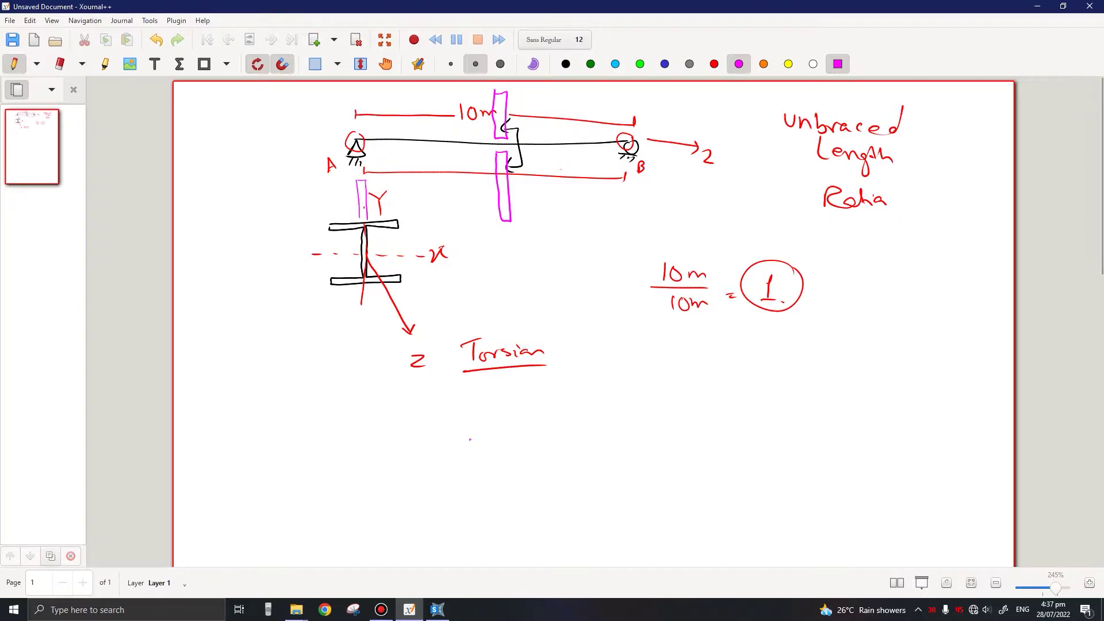
{"action": "mouse_move", "coordinate": [357, 285]}
{"action": "left_mouse_down"}
{"action": "mouse_move", "coordinate": [357, 336]}
{"action": "mouse_move", "coordinate": [373, 337]}
{"action": "mouse_move", "coordinate": [358, 346]}
{"action": "left_mouse_up"}
{"action": "left_click_drag", "start_coordinate": [362, 183], "coordinate": [363, 221]}
{"action": "left_click_drag", "start_coordinate": [364, 285], "coordinate": [363, 344]}
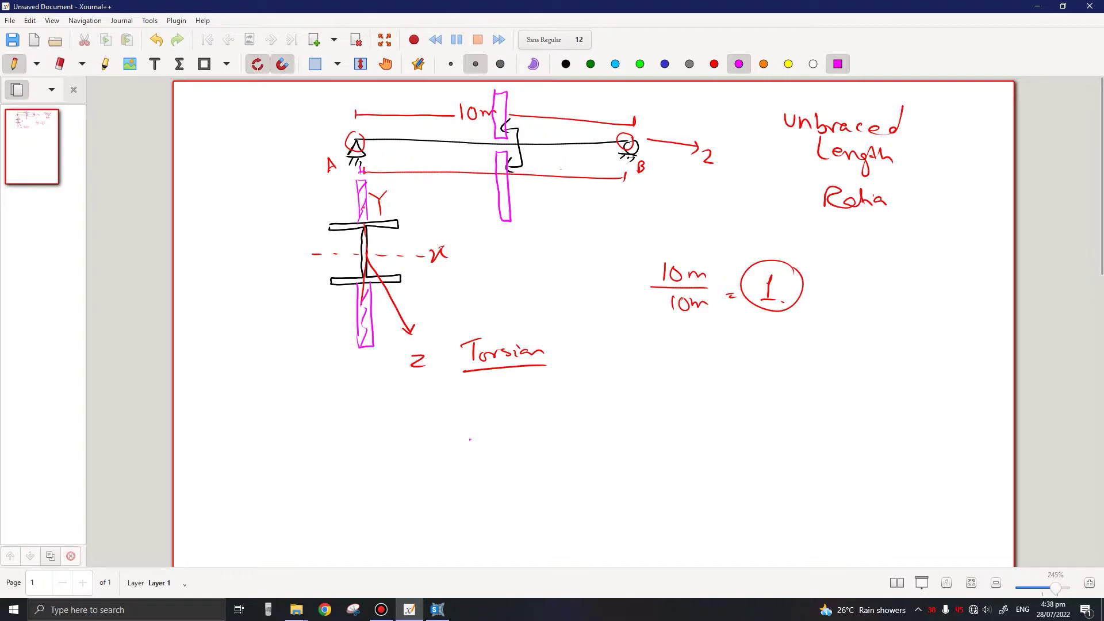
- Dimension the two braced halves of the beam as 5m each and write the underlined ratio 5m/10m = 0.5
{"action": "mouse_move", "coordinate": [360, 171]}
{"action": "left_mouse_down"}
{"action": "mouse_move", "coordinate": [492, 168]}
{"action": "mouse_move", "coordinate": [432, 167]}
{"action": "mouse_move", "coordinate": [459, 163]}
{"action": "mouse_move", "coordinate": [602, 183]}
{"action": "mouse_move", "coordinate": [626, 174]}
{"action": "mouse_move", "coordinate": [564, 170]}
{"action": "mouse_move", "coordinate": [589, 167]}
{"action": "left_mouse_up"}
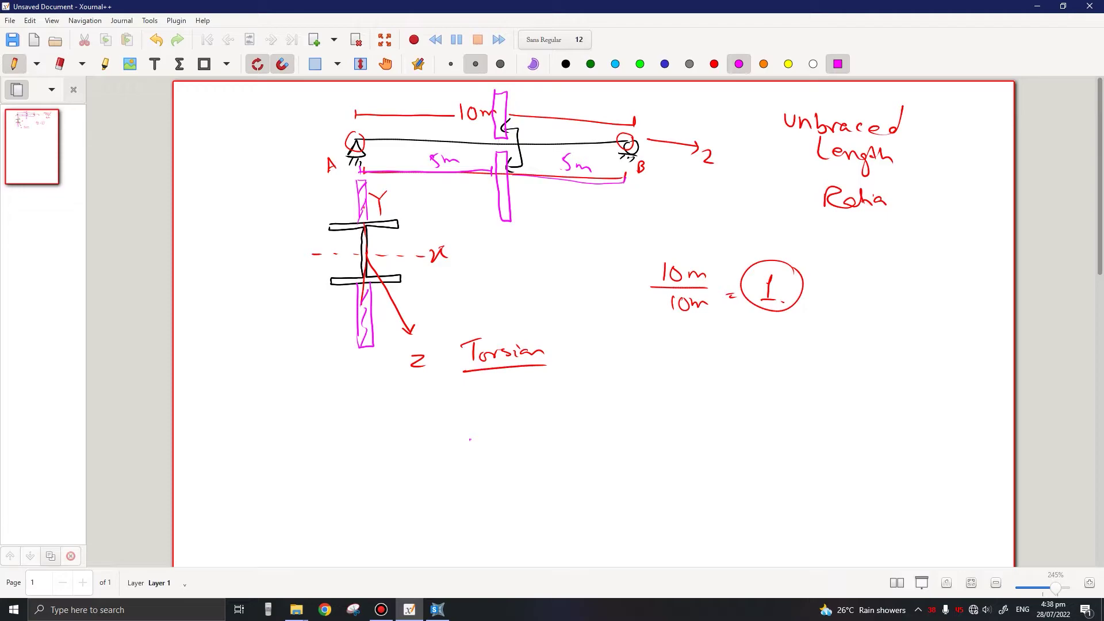
{"action": "mouse_move", "coordinate": [685, 374]}
{"action": "left_mouse_down"}
{"action": "mouse_move", "coordinate": [674, 393]}
{"action": "mouse_move", "coordinate": [682, 377]}
{"action": "mouse_move", "coordinate": [713, 397]}
{"action": "mouse_move", "coordinate": [684, 419]}
{"action": "mouse_move", "coordinate": [737, 399]}
{"action": "left_mouse_up"}
{"action": "mouse_move", "coordinate": [731, 405]}
{"action": "left_mouse_down"}
{"action": "mouse_move", "coordinate": [766, 403]}
{"action": "mouse_move", "coordinate": [777, 389]}
{"action": "mouse_move", "coordinate": [796, 406]}
{"action": "mouse_move", "coordinate": [813, 384]}
{"action": "left_mouse_up"}
{"action": "left_click", "coordinate": [787, 404]}
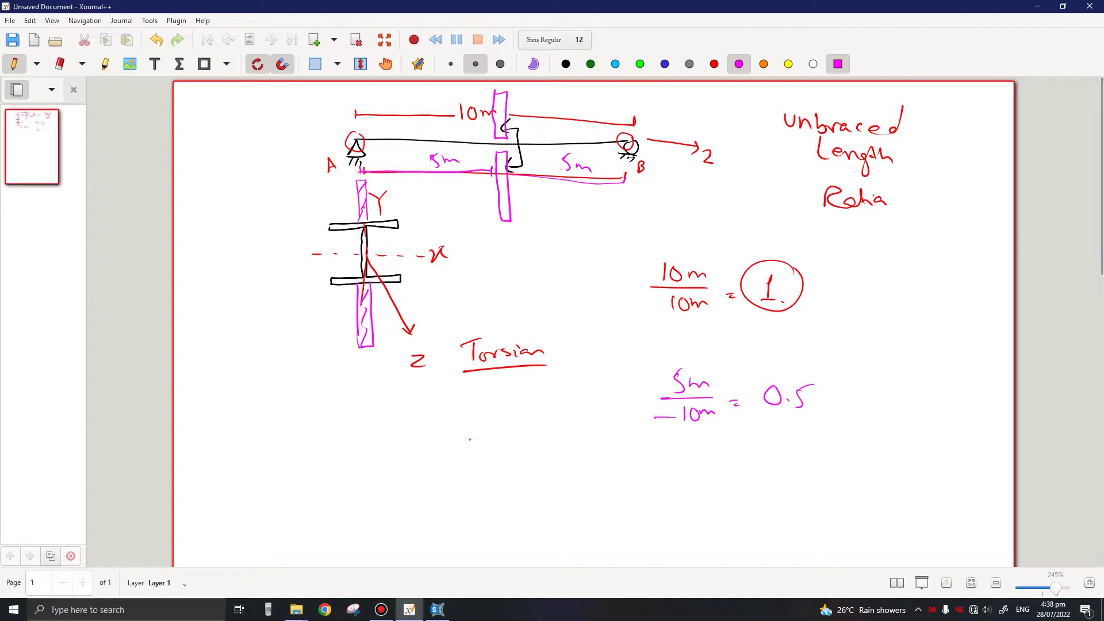
{"action": "left_click_drag", "start_coordinate": [654, 418], "coordinate": [816, 428]}
{"action": "left_click", "coordinate": [831, 430]}
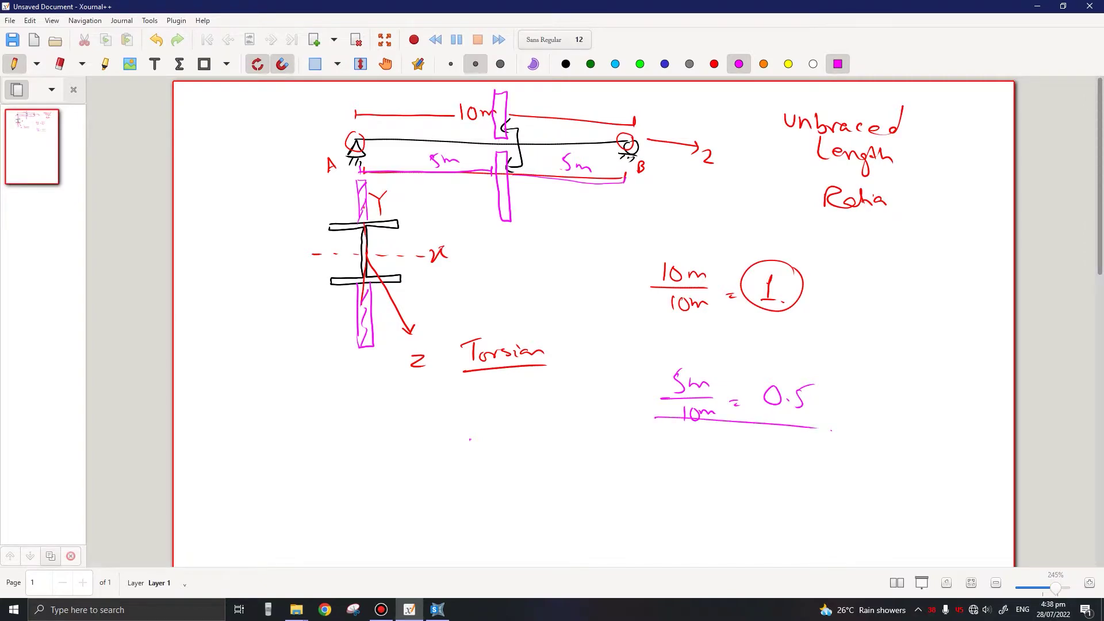
- Draw another vertical brace between support A and midspan and add segment dimension lines above the beam
{"action": "left_click_drag", "start_coordinate": [417, 96], "coordinate": [417, 190]}
{"action": "mouse_move", "coordinate": [426, 140]}
{"action": "left_mouse_down"}
{"action": "mouse_move", "coordinate": [420, 207]}
{"action": "mouse_move", "coordinate": [417, 191]}
{"action": "left_mouse_up"}
{"action": "mouse_move", "coordinate": [350, 99]}
{"action": "left_mouse_down"}
{"action": "mouse_move", "coordinate": [502, 90]}
{"action": "mouse_move", "coordinate": [613, 104]}
{"action": "left_mouse_up"}
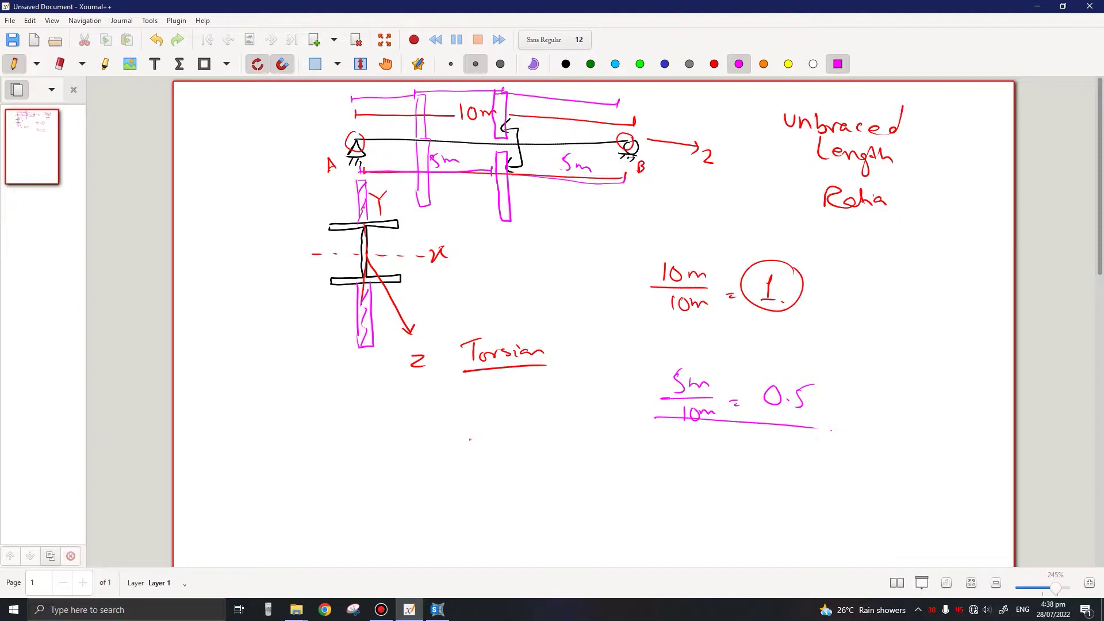
- Dimension the three unbraced beam segments below the beam as 3m, 3m and 4m
{"action": "mouse_move", "coordinate": [630, 231]}
{"action": "left_mouse_down"}
{"action": "mouse_move", "coordinate": [629, 246]}
{"action": "mouse_move", "coordinate": [514, 227]}
{"action": "mouse_move", "coordinate": [566, 223]}
{"action": "left_mouse_up"}
{"action": "mouse_move", "coordinate": [564, 214]}
{"action": "left_mouse_down"}
{"action": "mouse_move", "coordinate": [564, 232]}
{"action": "mouse_move", "coordinate": [582, 229]}
{"action": "mouse_move", "coordinate": [427, 231]}
{"action": "left_mouse_up"}
{"action": "mouse_move", "coordinate": [428, 225]}
{"action": "left_mouse_down"}
{"action": "mouse_move", "coordinate": [428, 235]}
{"action": "mouse_move", "coordinate": [446, 222]}
{"action": "left_mouse_up"}
{"action": "mouse_move", "coordinate": [453, 222]}
{"action": "left_mouse_down"}
{"action": "mouse_move", "coordinate": [466, 218]}
{"action": "mouse_move", "coordinate": [368, 236]}
{"action": "mouse_move", "coordinate": [392, 217]}
{"action": "left_mouse_up"}
{"action": "left_click_drag", "start_coordinate": [399, 212], "coordinate": [408, 208]}
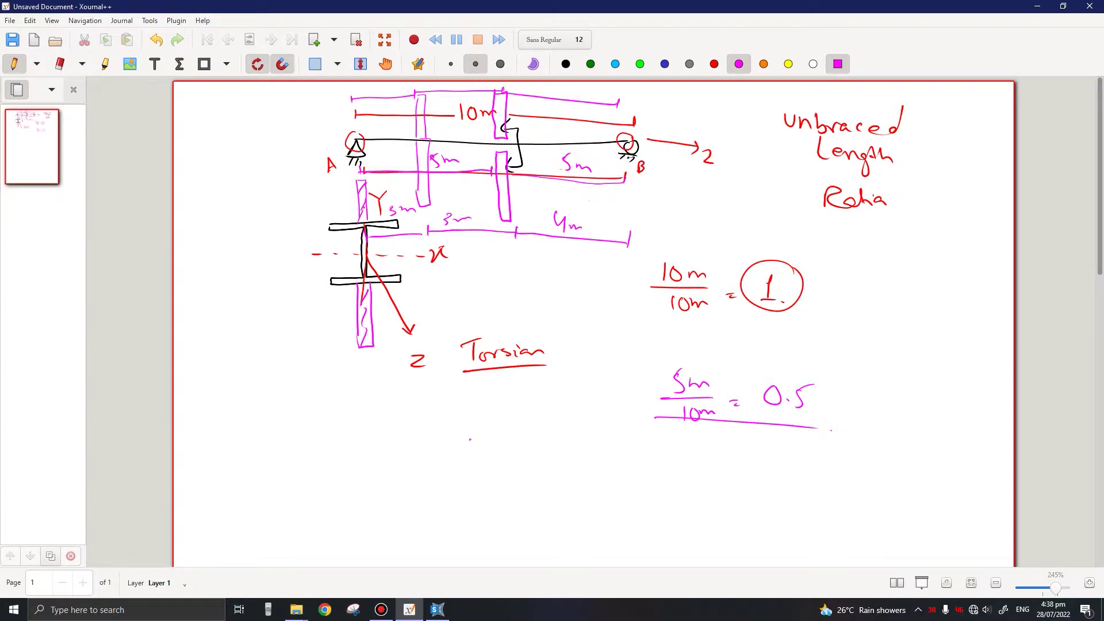
- Circle the 4m segment dimension and write the ratio 4m/10m = 0.4 below the earlier ratios
{"action": "mouse_move", "coordinate": [580, 194]}
{"action": "left_mouse_down"}
{"action": "mouse_move", "coordinate": [598, 230]}
{"action": "mouse_move", "coordinate": [589, 199]}
{"action": "mouse_move", "coordinate": [562, 201]}
{"action": "left_mouse_up"}
{"action": "mouse_move", "coordinate": [664, 453]}
{"action": "left_mouse_down"}
{"action": "mouse_move", "coordinate": [677, 473]}
{"action": "mouse_move", "coordinate": [700, 474]}
{"action": "mouse_move", "coordinate": [660, 483]}
{"action": "mouse_move", "coordinate": [719, 484]}
{"action": "mouse_move", "coordinate": [676, 501]}
{"action": "mouse_move", "coordinate": [706, 509]}
{"action": "mouse_move", "coordinate": [758, 484]}
{"action": "left_mouse_up"}
{"action": "mouse_move", "coordinate": [748, 494]}
{"action": "left_mouse_down"}
{"action": "mouse_move", "coordinate": [785, 495]}
{"action": "mouse_move", "coordinate": [787, 481]}
{"action": "mouse_move", "coordinate": [816, 495]}
{"action": "left_mouse_up"}
{"action": "left_click", "coordinate": [798, 494]}
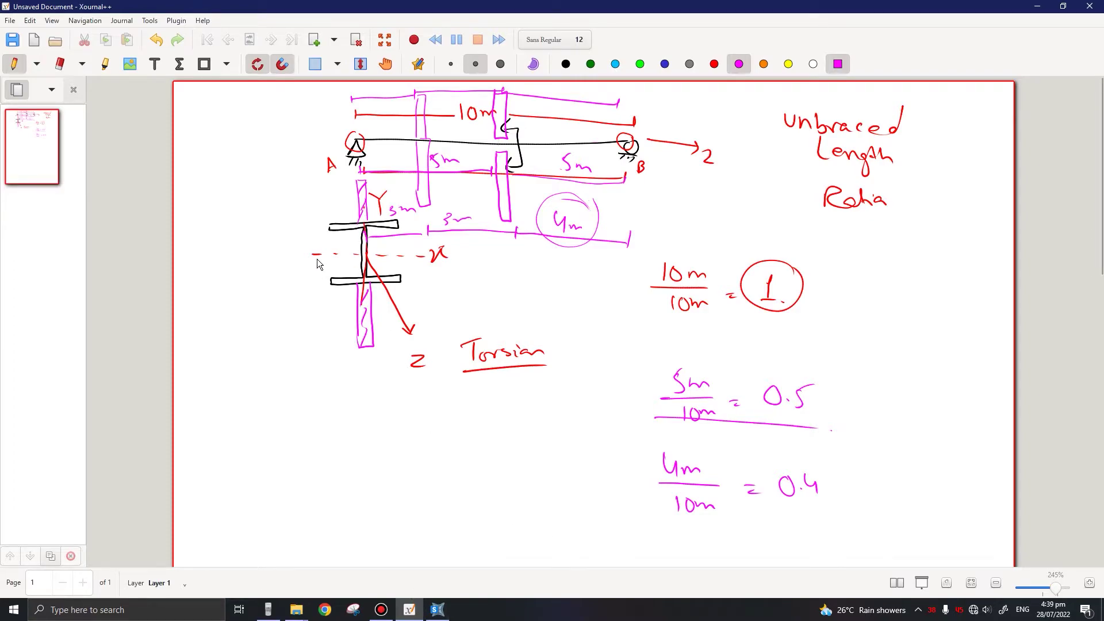
{"action": "left_click_drag", "start_coordinate": [325, 303], "coordinate": [391, 393]}
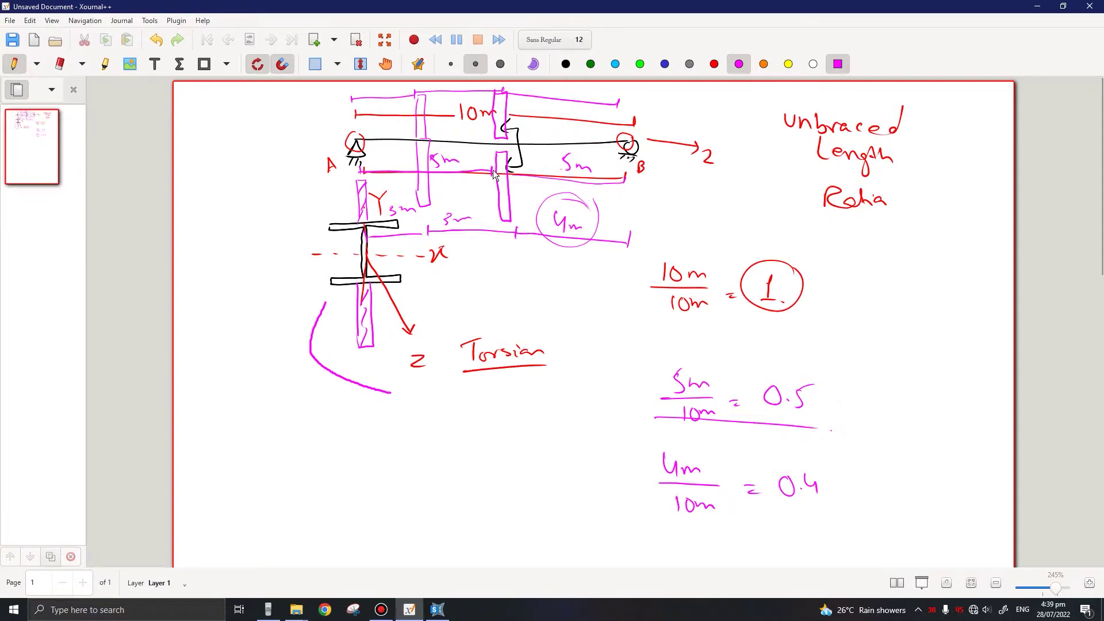
- Undo all the braces, dimensions, support labels and ratio calculations added after the unbraced length heading
{"action": "key", "text": "ctrl+z"}
{"action": "key", "text": "ctrl+z"}
{"action": "key", "text": "ctrl+z"}
{"action": "key", "text": "ctrl+z"}
{"action": "key", "text": "ctrl+z"}
{"action": "key", "text": "ctrl+z"}
{"action": "key", "text": "ctrl+z"}
{"action": "key", "text": "ctrl+z"}
{"action": "key", "text": "ctrl+z"}
{"action": "key", "text": "ctrl+z"}
{"action": "key", "text": "ctrl+z"}
{"action": "key", "text": "ctrl+z"}
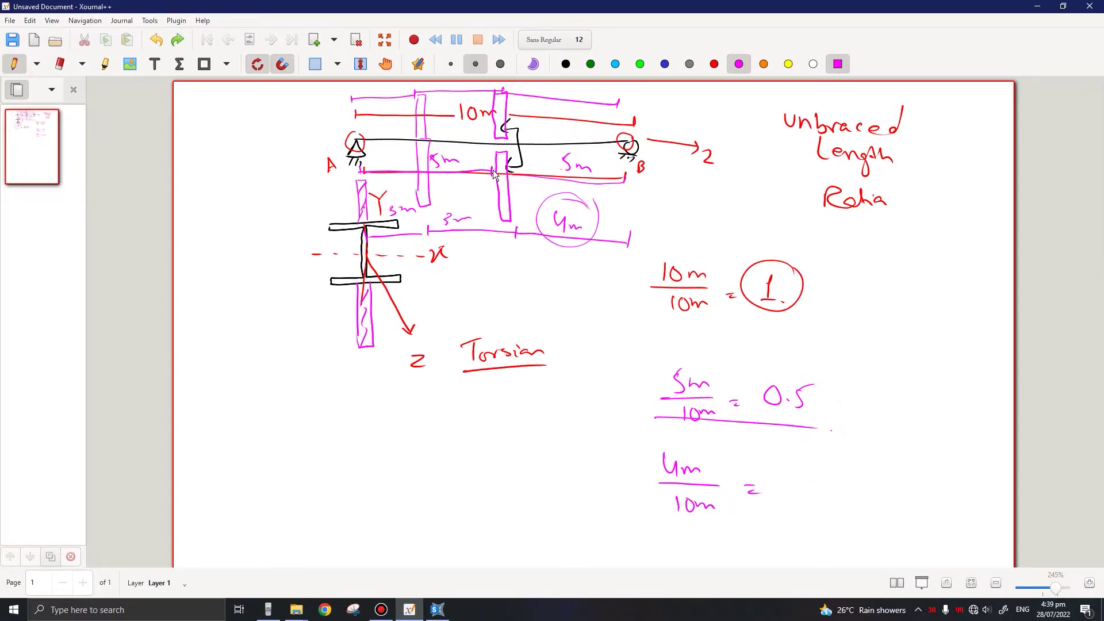
{"action": "key", "text": "ctrl+z"}
{"action": "key", "text": "ctrl+z"}
{"action": "key", "text": "ctrl+z"}
{"action": "key", "text": "ctrl+z"}
{"action": "key", "text": "ctrl+z"}
{"action": "key", "text": "ctrl+z"}
{"action": "key", "text": "ctrl+z"}
{"action": "key", "text": "ctrl+z"}
{"action": "key", "text": "ctrl+z"}
{"action": "key", "text": "ctrl+z"}
{"action": "key", "text": "ctrl+z"}
{"action": "key", "text": "ctrl+z"}
{"action": "key", "text": "ctrl+z"}
{"action": "key", "text": "ctrl+z"}
{"action": "key", "text": "ctrl+z"}
{"action": "key", "text": "ctrl+z"}
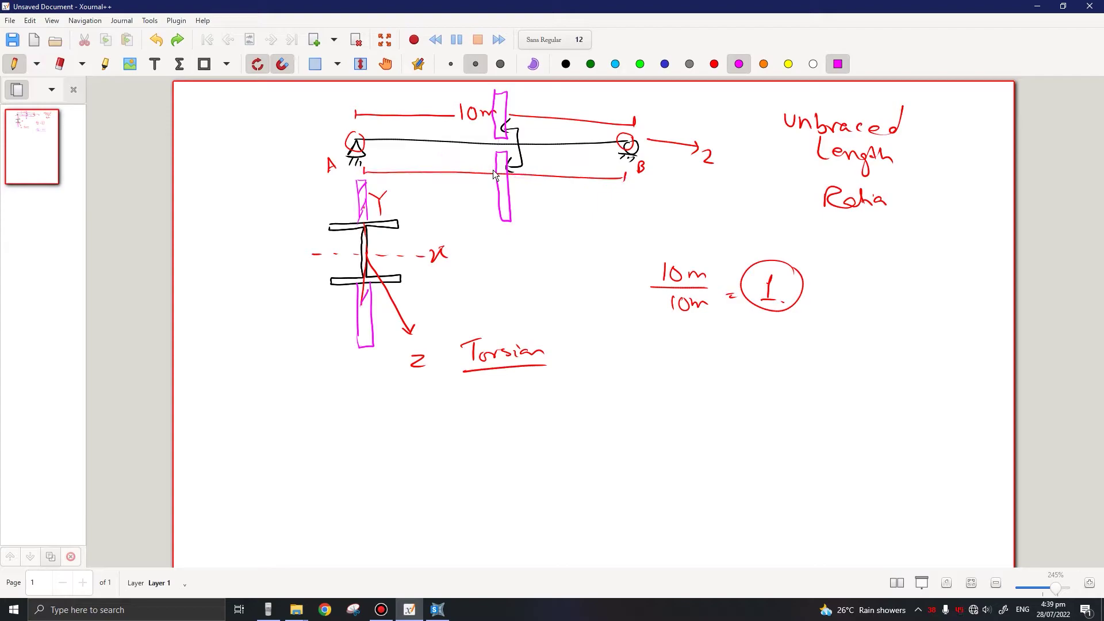
{"action": "key", "text": "ctrl+z"}
{"action": "key", "text": "ctrl+z"}
{"action": "key", "text": "ctrl+z"}
{"action": "key", "text": "ctrl+z"}
{"action": "key", "text": "ctrl+z"}
{"action": "key", "text": "ctrl+z"}
{"action": "key", "text": "ctrl+z"}
{"action": "key", "text": "ctrl+z"}
{"action": "key", "text": "ctrl+z"}
{"action": "key", "text": "ctrl+z"}
{"action": "key", "text": "ctrl+z"}
{"action": "key", "text": "ctrl+z"}
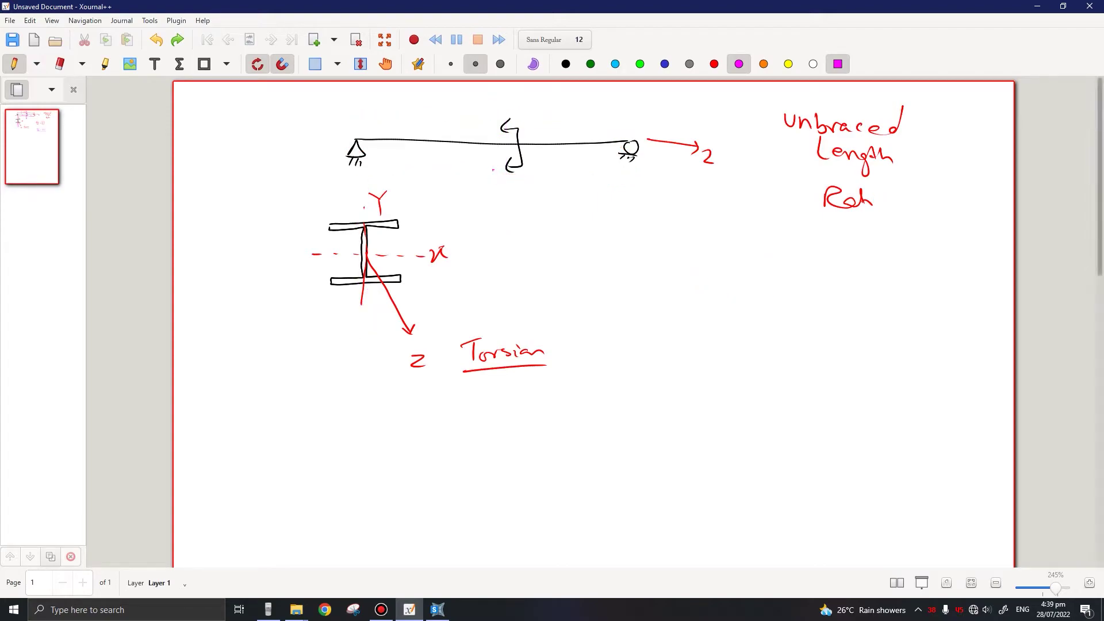
- Draw hatched horizontal magenta bracing members on both sides of the I-section
{"action": "left_click_drag", "start_coordinate": [196, 230], "coordinate": [329, 229]}
{"action": "left_click_drag", "start_coordinate": [198, 274], "coordinate": [344, 272]}
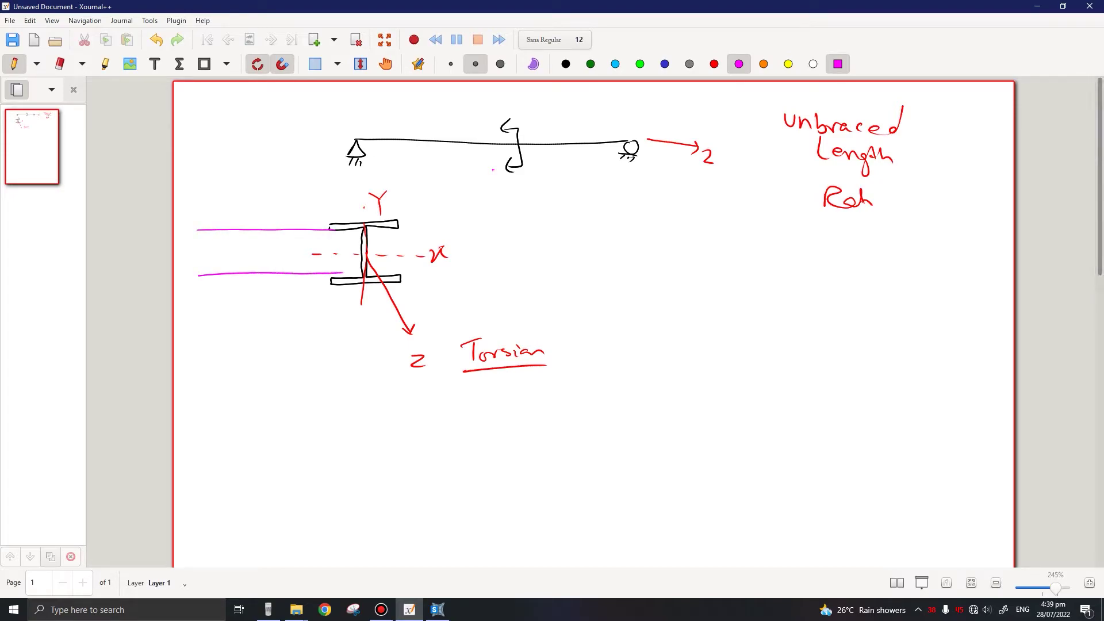
{"action": "left_click_drag", "start_coordinate": [408, 229], "coordinate": [558, 242]}
{"action": "left_click_drag", "start_coordinate": [420, 269], "coordinate": [539, 274]}
{"action": "mouse_move", "coordinate": [462, 261]}
{"action": "left_mouse_down"}
{"action": "mouse_move", "coordinate": [481, 244]}
{"action": "mouse_move", "coordinate": [511, 244]}
{"action": "left_mouse_up"}
{"action": "left_click_drag", "start_coordinate": [513, 263], "coordinate": [540, 242]}
{"action": "left_click_drag", "start_coordinate": [292, 272], "coordinate": [327, 241]}
{"action": "left_click_drag", "start_coordinate": [262, 270], "coordinate": [297, 242]}
{"action": "left_click_drag", "start_coordinate": [203, 279], "coordinate": [258, 246]}
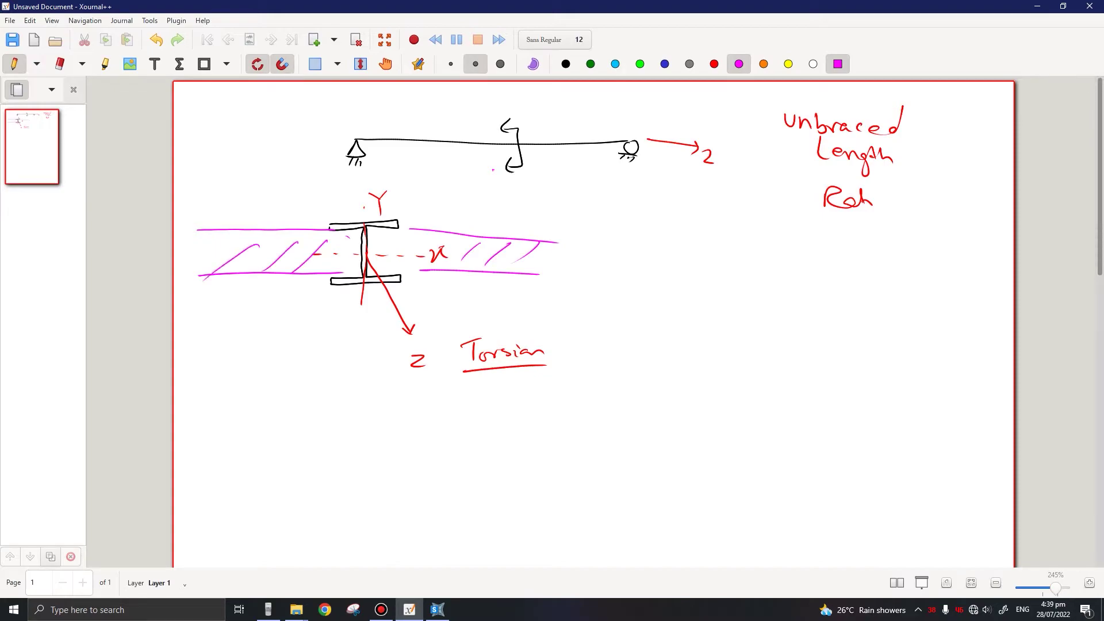
- Draw a diagonal brace line crossing the beam at midspan and dimension the segment from the pin support as 5m
{"action": "left_click_drag", "start_coordinate": [492, 148], "coordinate": [445, 213]}
{"action": "left_click_drag", "start_coordinate": [492, 148], "coordinate": [537, 91]}
{"action": "mouse_move", "coordinate": [348, 171]}
{"action": "left_mouse_down"}
{"action": "mouse_move", "coordinate": [473, 170]}
{"action": "mouse_move", "coordinate": [424, 167]}
{"action": "mouse_move", "coordinate": [449, 164]}
{"action": "left_mouse_up"}
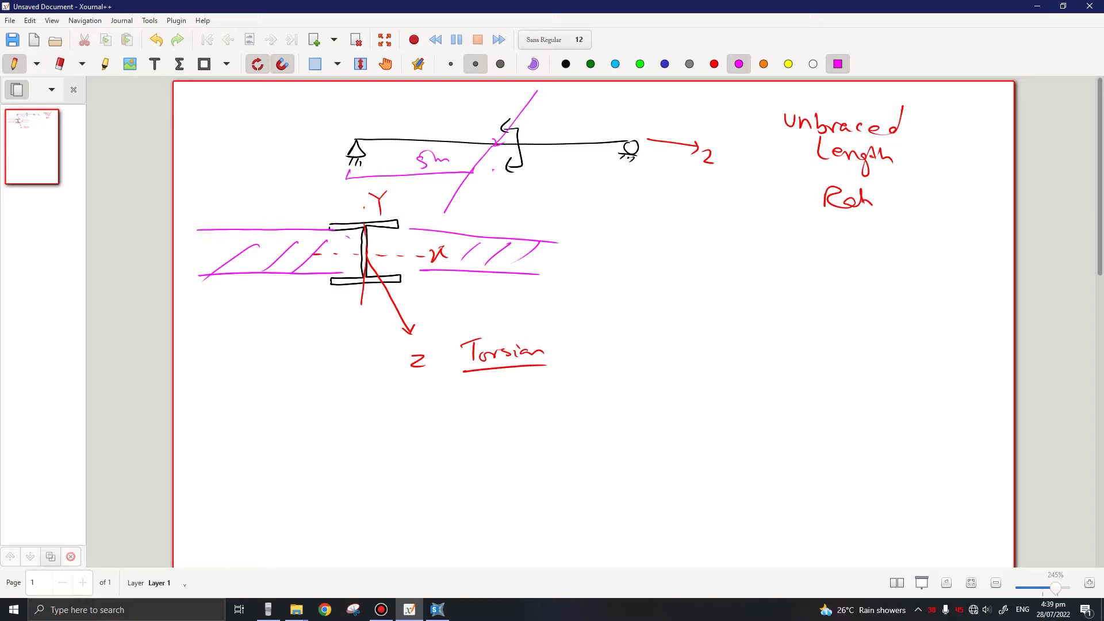
- Write the ratio 5/10 = 0.5 in magenta below the unbraced length heading
{"action": "mouse_move", "coordinate": [702, 254]}
{"action": "left_mouse_down"}
{"action": "mouse_move", "coordinate": [709, 292]}
{"action": "mouse_move", "coordinate": [729, 280]}
{"action": "left_mouse_up"}
{"action": "left_click_drag", "start_coordinate": [757, 265], "coordinate": [766, 264]}
{"action": "mouse_move", "coordinate": [757, 269]}
{"action": "left_mouse_down"}
{"action": "mouse_move", "coordinate": [793, 261]}
{"action": "mouse_move", "coordinate": [798, 271]}
{"action": "left_mouse_up"}
{"action": "mouse_move", "coordinate": [813, 258]}
{"action": "left_mouse_down"}
{"action": "mouse_move", "coordinate": [811, 272]}
{"action": "mouse_move", "coordinate": [830, 249]}
{"action": "left_mouse_up"}
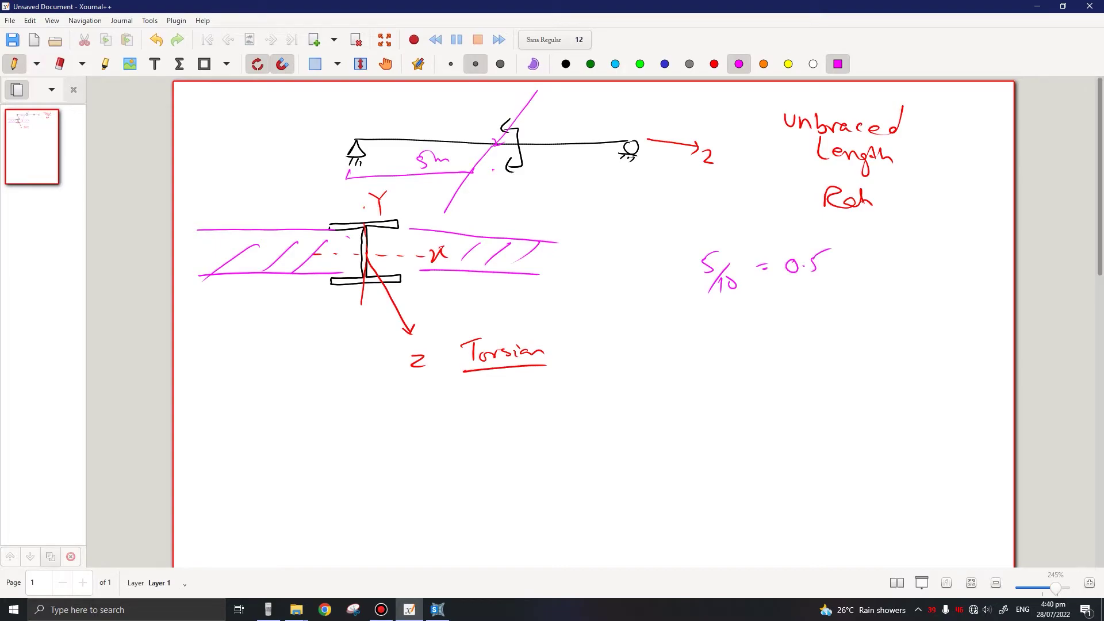
- Add a second diagonal brace with 3m and 2m segments toward the roller, and mark up the 5/10 = 0.5 ratio
{"action": "left_click_drag", "start_coordinate": [607, 102], "coordinate": [508, 214]}
{"action": "mouse_move", "coordinate": [535, 116]}
{"action": "left_mouse_down"}
{"action": "mouse_move", "coordinate": [605, 115]}
{"action": "mouse_move", "coordinate": [635, 123]}
{"action": "left_mouse_up"}
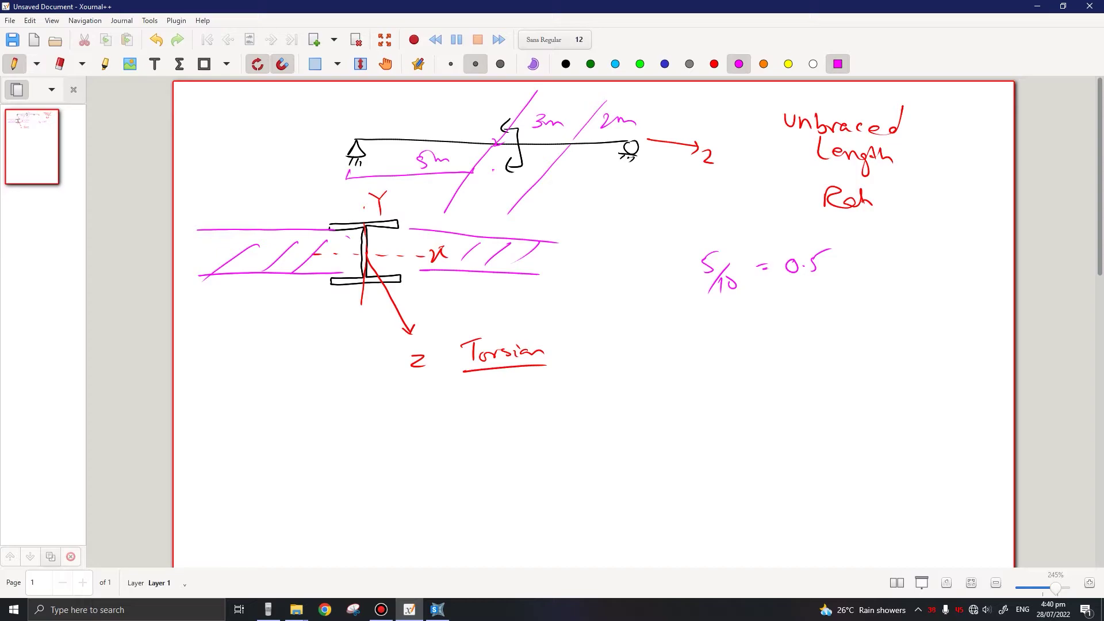
{"action": "mouse_move", "coordinate": [354, 115]}
{"action": "left_mouse_down"}
{"action": "mouse_move", "coordinate": [354, 126]}
{"action": "mouse_move", "coordinate": [518, 116]}
{"action": "left_mouse_up"}
{"action": "mouse_move", "coordinate": [733, 261]}
{"action": "left_mouse_down"}
{"action": "mouse_move", "coordinate": [714, 237]}
{"action": "mouse_move", "coordinate": [698, 282]}
{"action": "mouse_move", "coordinate": [827, 281]}
{"action": "mouse_move", "coordinate": [823, 291]}
{"action": "left_mouse_up"}
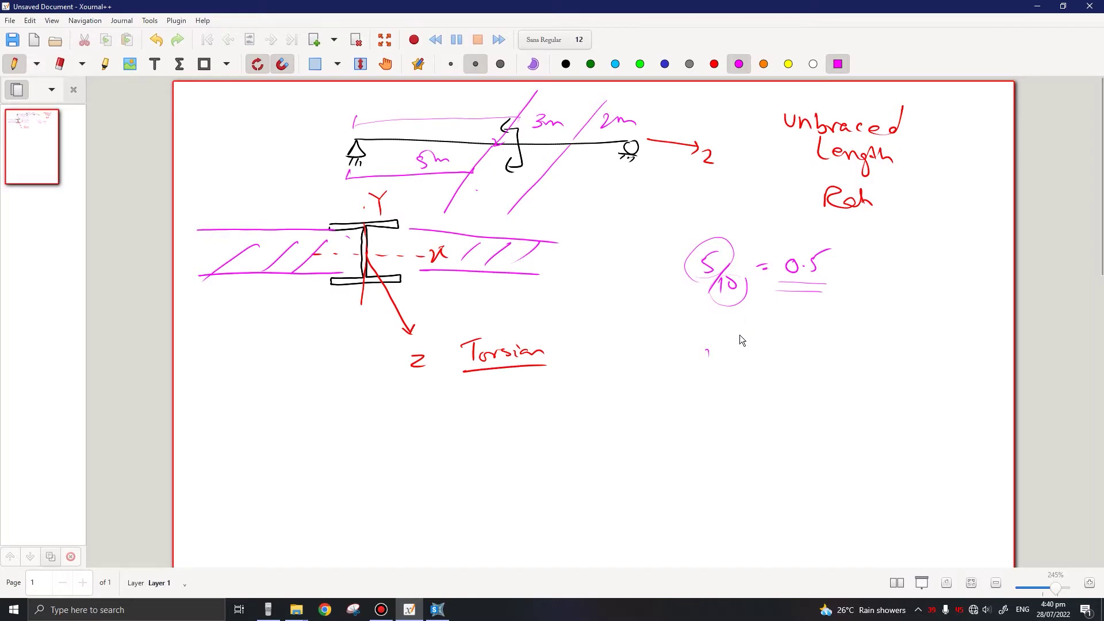
- Switch to SAP2000 and display the Unbraced Length Ratios design input on the steel frame
{"action": "left_click", "coordinate": [714, 359]}
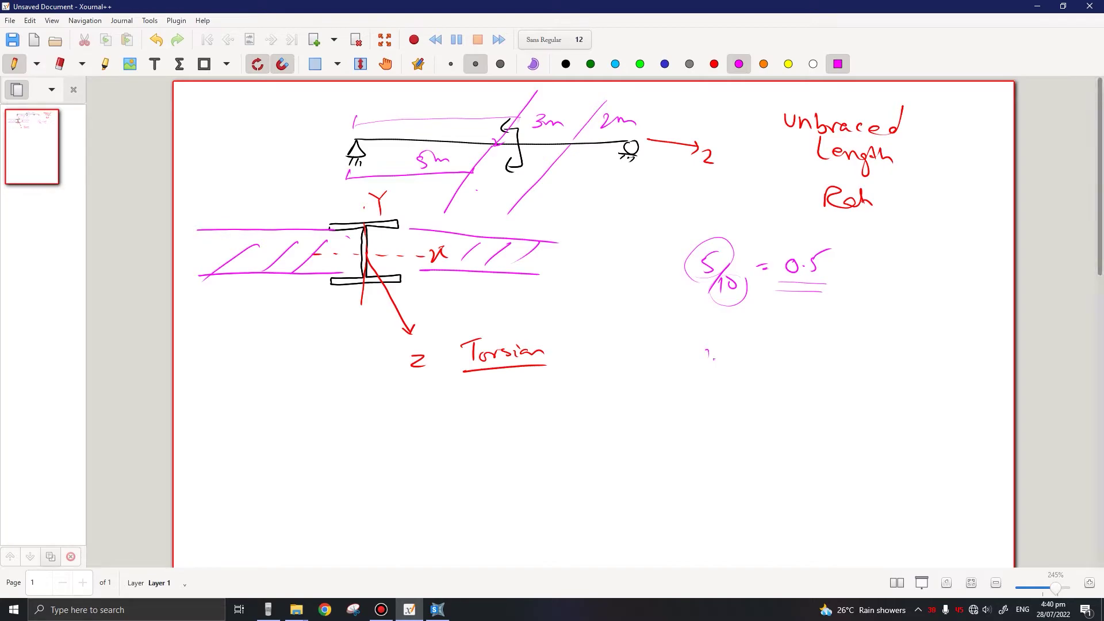
{"action": "left_click", "coordinate": [437, 609]}
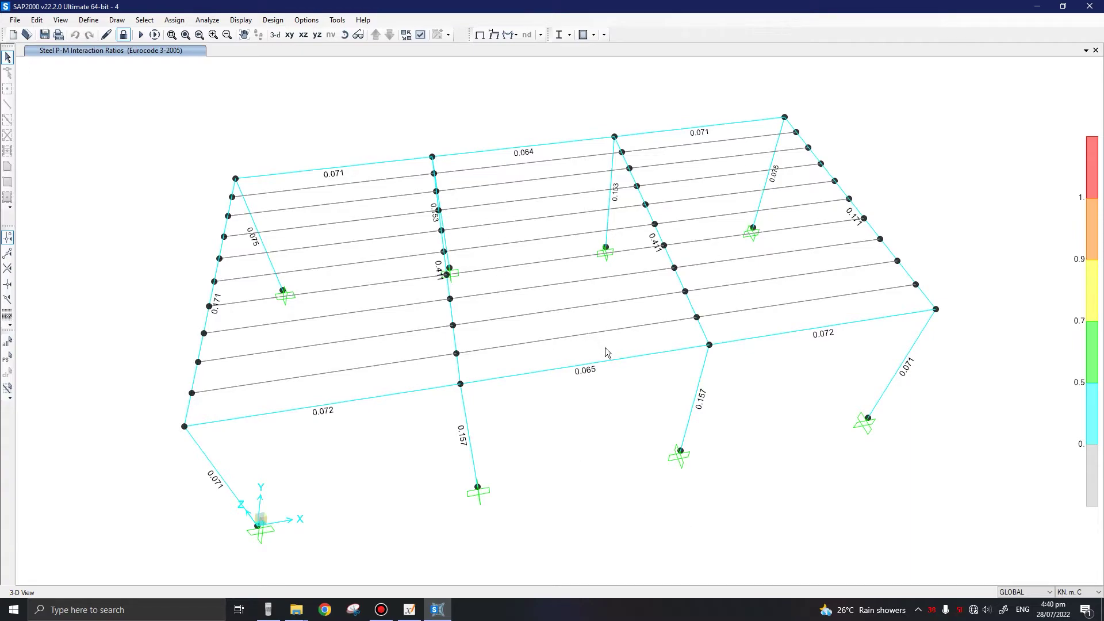
{"action": "middle_click_drag", "start_coordinate": [448, 415], "coordinate": [586, 391], "text": "shift"}
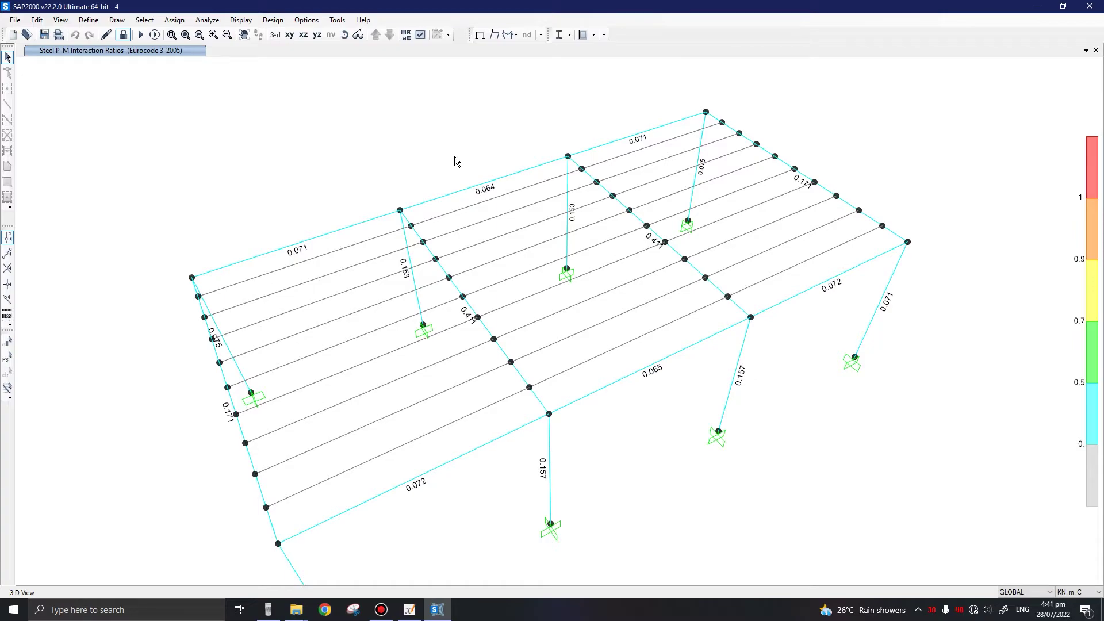
{"action": "key", "text": "shift+F5"}
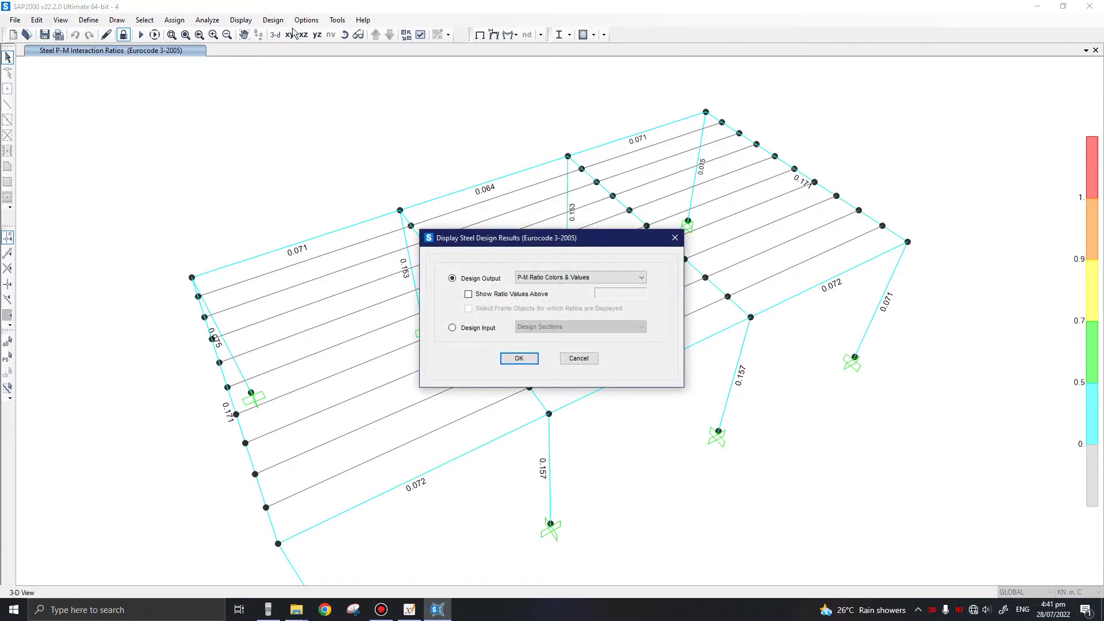
{"action": "left_click", "coordinate": [481, 331]}
{"action": "left_click", "coordinate": [564, 326]}
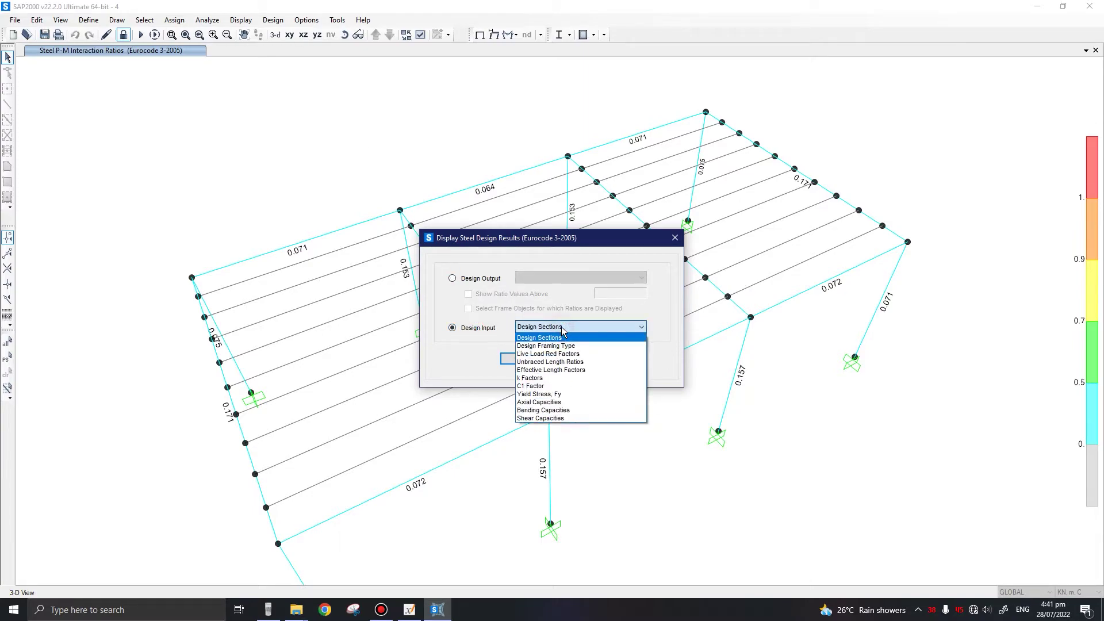
{"action": "left_click", "coordinate": [563, 366]}
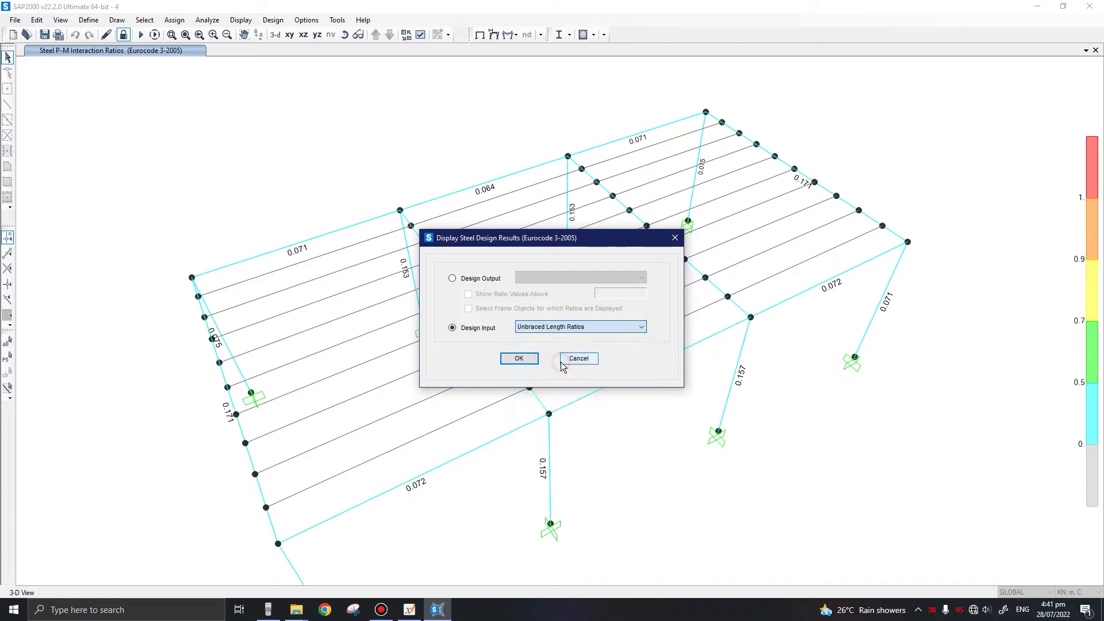
{"action": "left_click", "coordinate": [519, 358]}
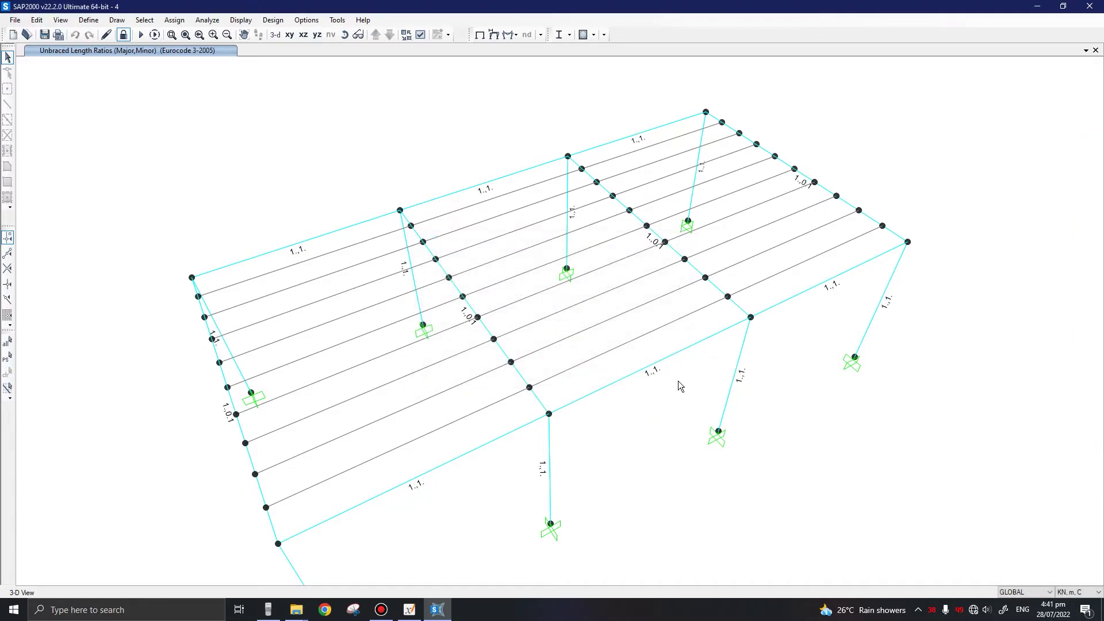
- Examine the unbraced length ratios of the two interior roof beams, selecting both beams and clearing the selection
{"action": "middle_click_drag", "start_coordinate": [672, 382], "coordinate": [778, 414], "text": "shift"}
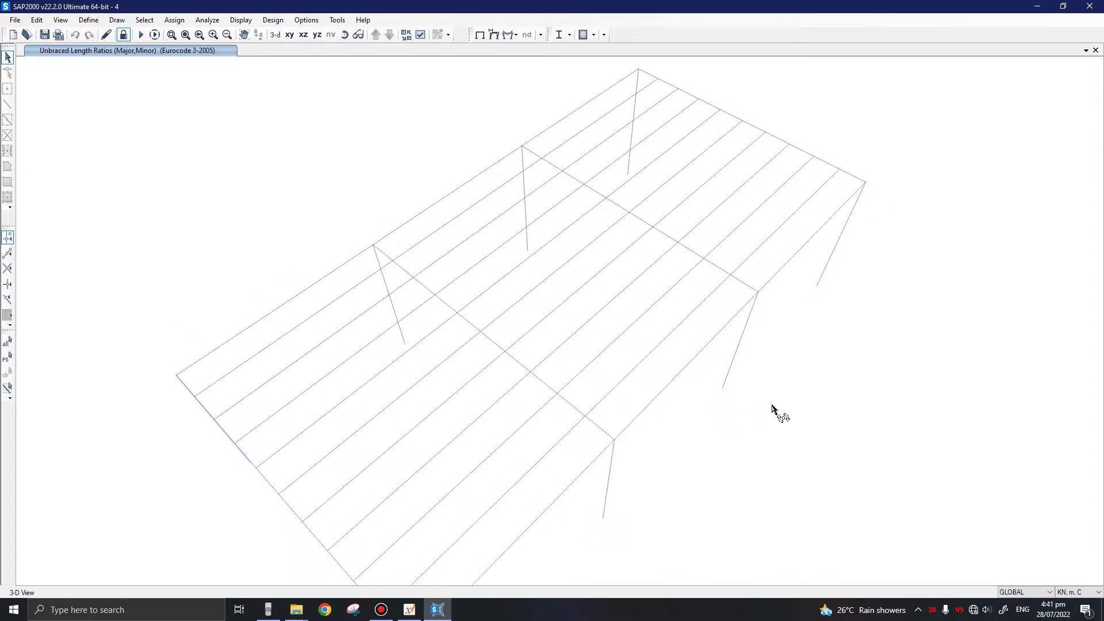
{"action": "left_click", "coordinate": [496, 345]}
{"action": "left_click", "coordinate": [645, 223]}
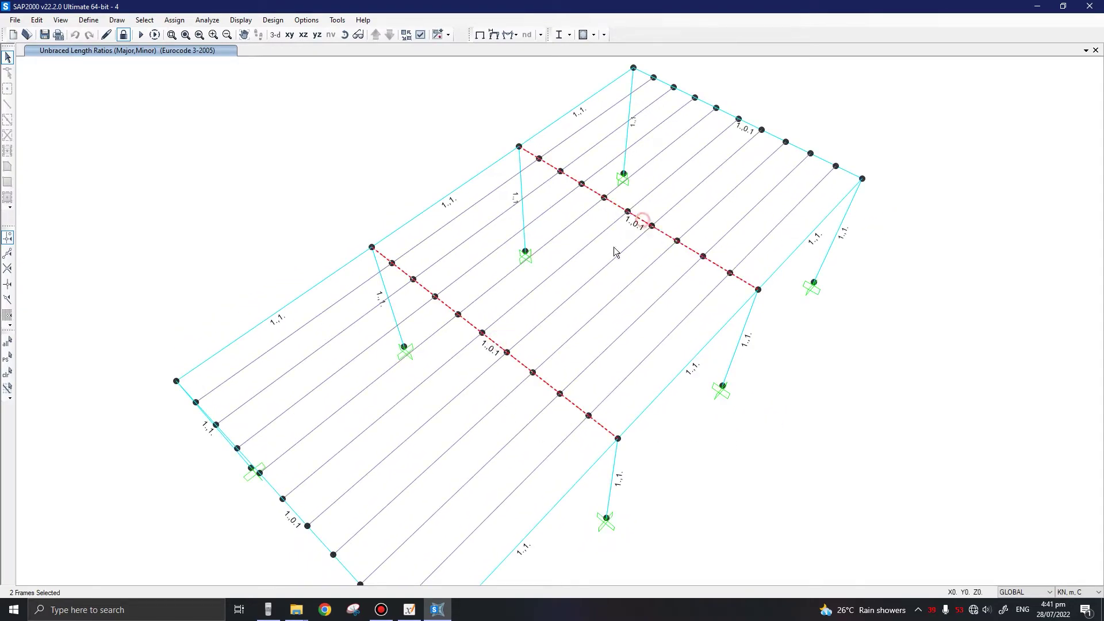
{"action": "key", "text": "ctrl+shift+c"}
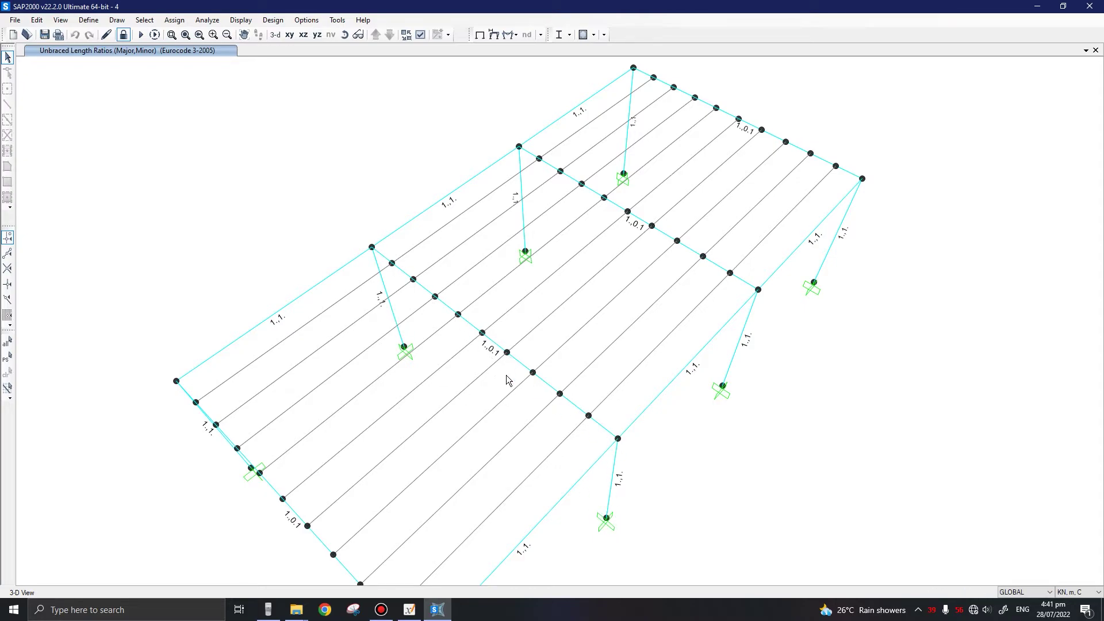
{"action": "middle_click_drag", "start_coordinate": [507, 380], "coordinate": [498, 244], "text": "shift"}
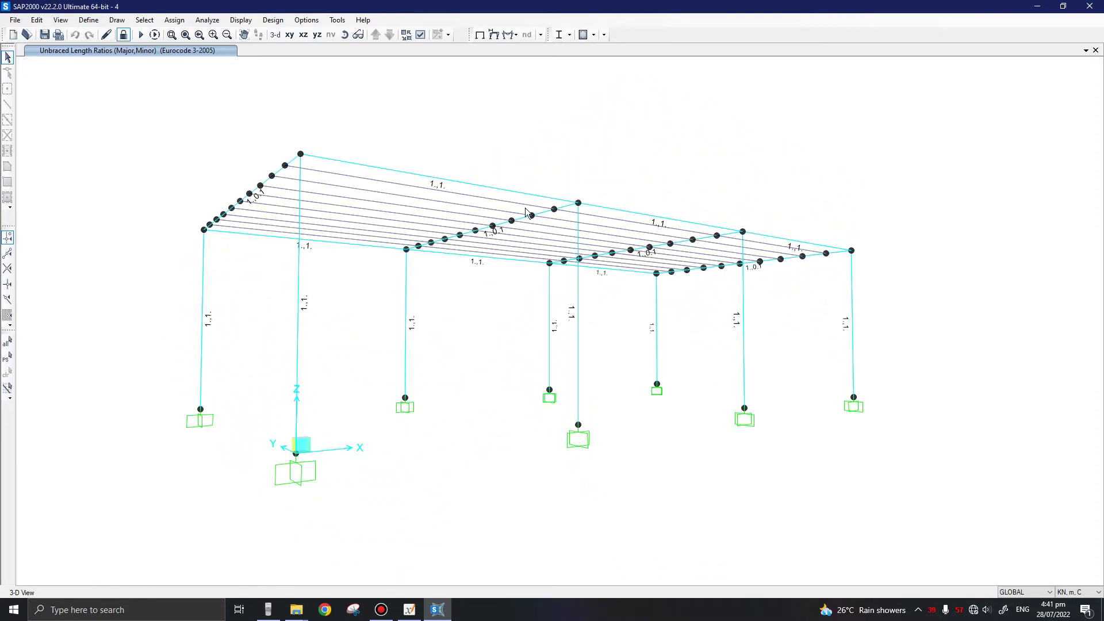
{"action": "middle_click_drag", "start_coordinate": [526, 210], "coordinate": [484, 299], "text": "shift"}
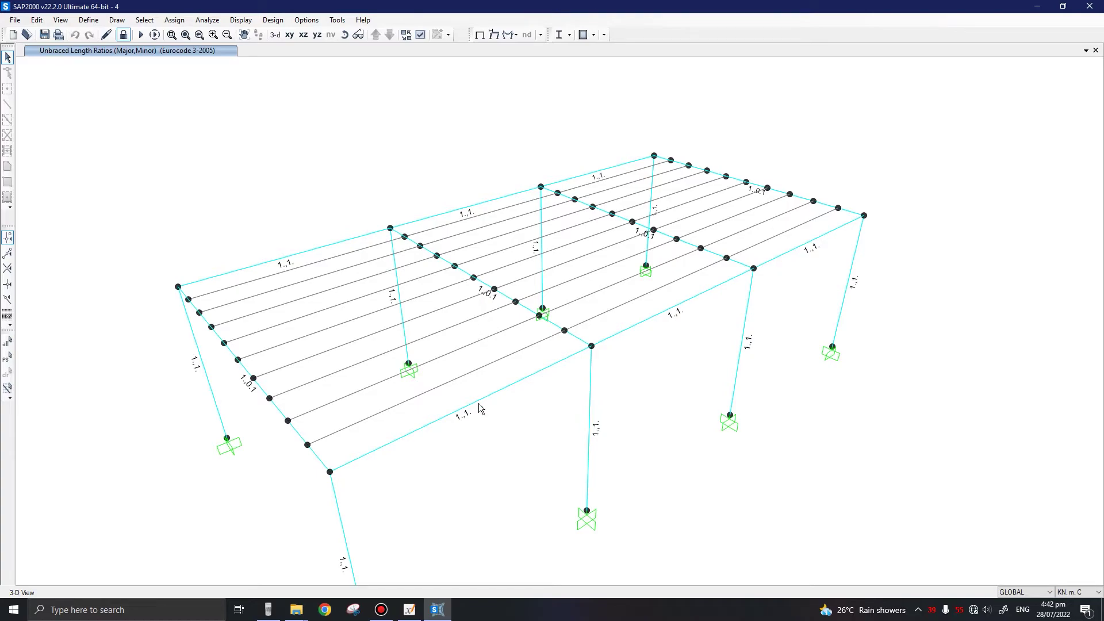
- Compare the bracing sketch in Xournal++ with the purlin-braced roof beams in the SAP2000 model
{"action": "left_click", "coordinate": [406, 613]}
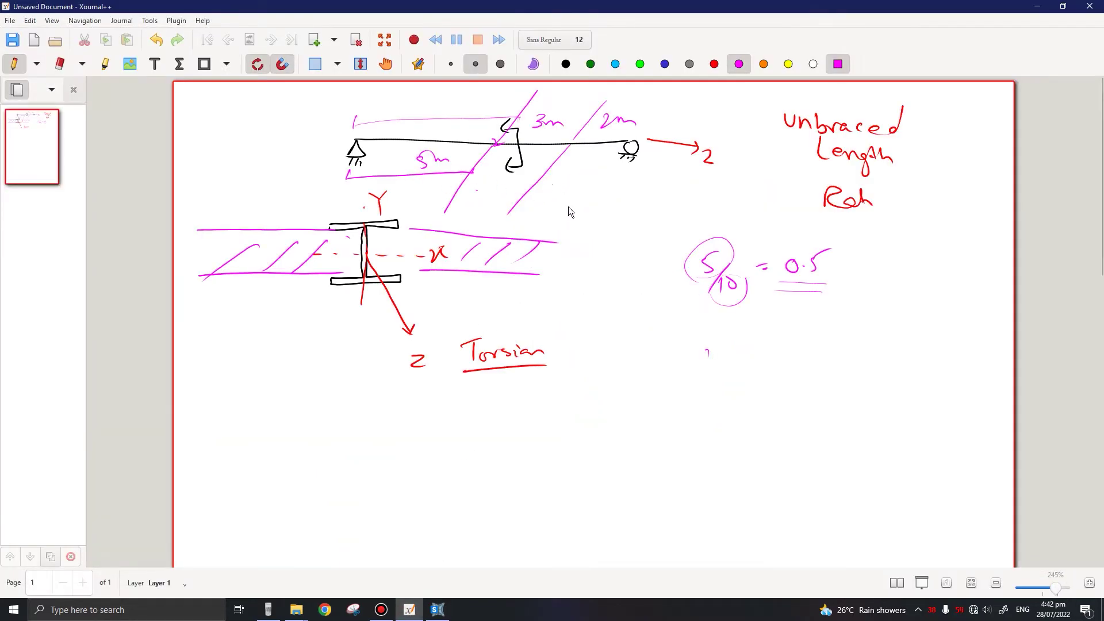
{"action": "left_click", "coordinate": [409, 613]}
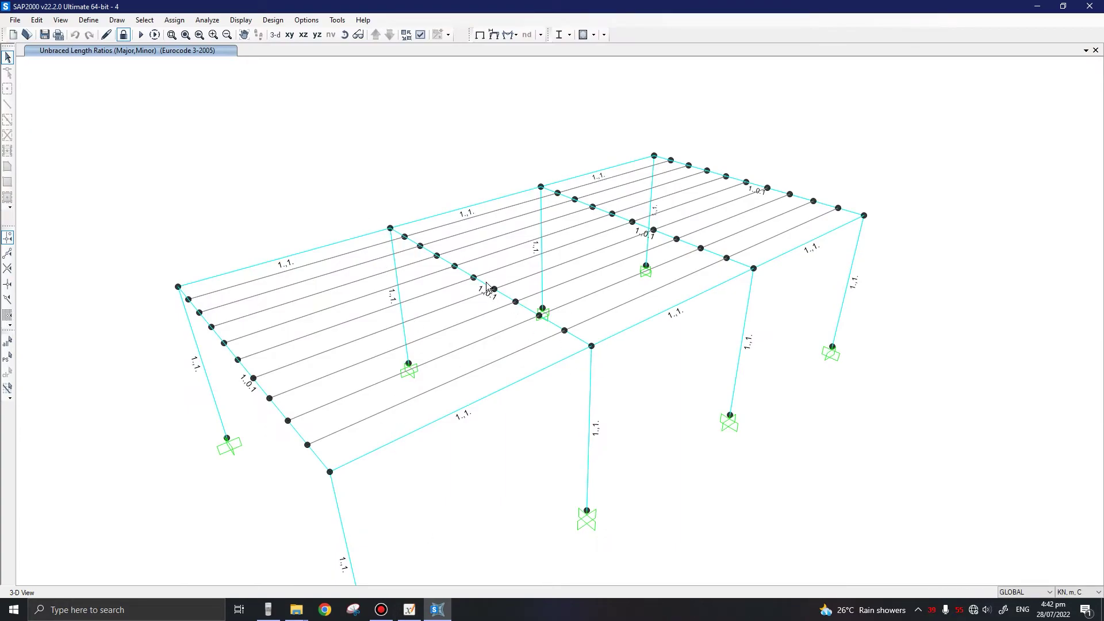
{"action": "middle_click_drag", "start_coordinate": [611, 387], "coordinate": [567, 419], "text": "shift"}
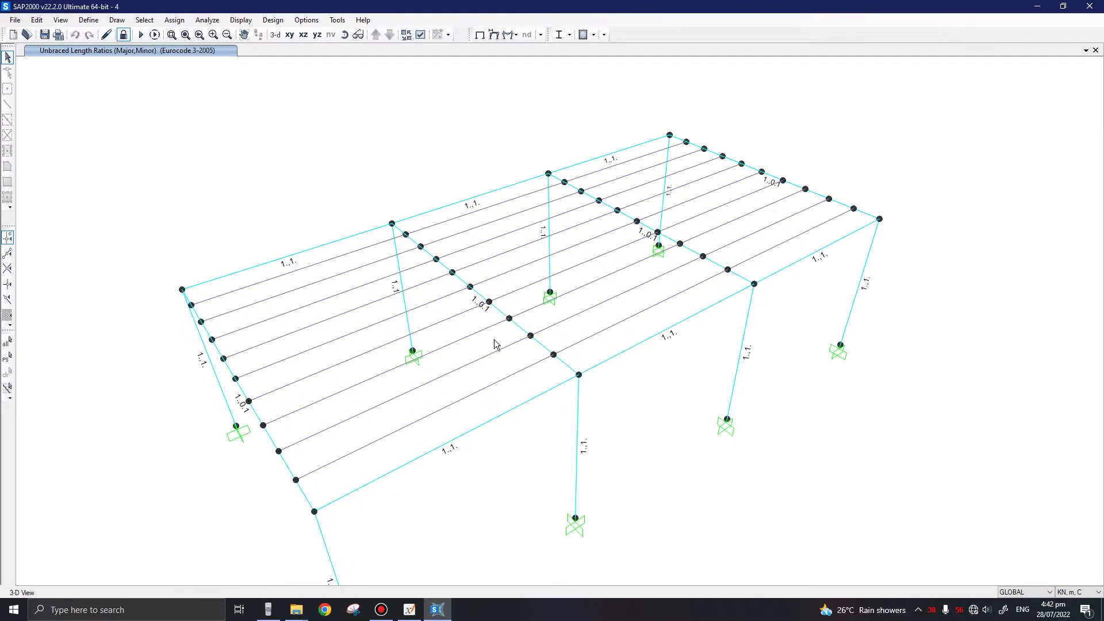
{"action": "middle_click_drag", "start_coordinate": [495, 340], "coordinate": [399, 333], "text": "shift"}
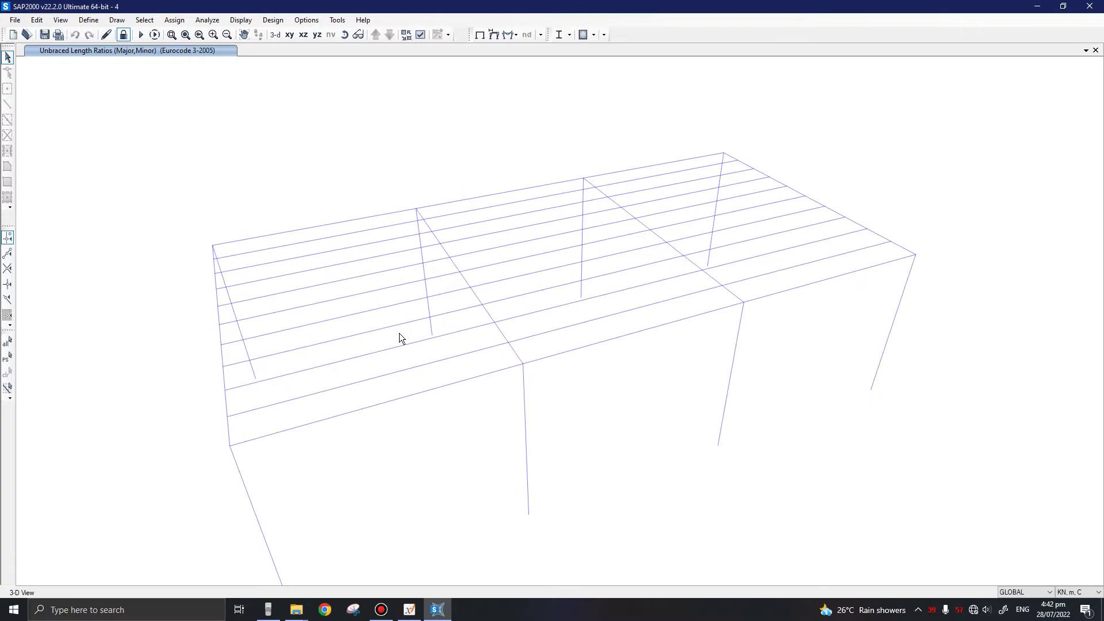
{"action": "middle_click_drag", "start_coordinate": [330, 330], "coordinate": [268, 288], "text": "shift"}
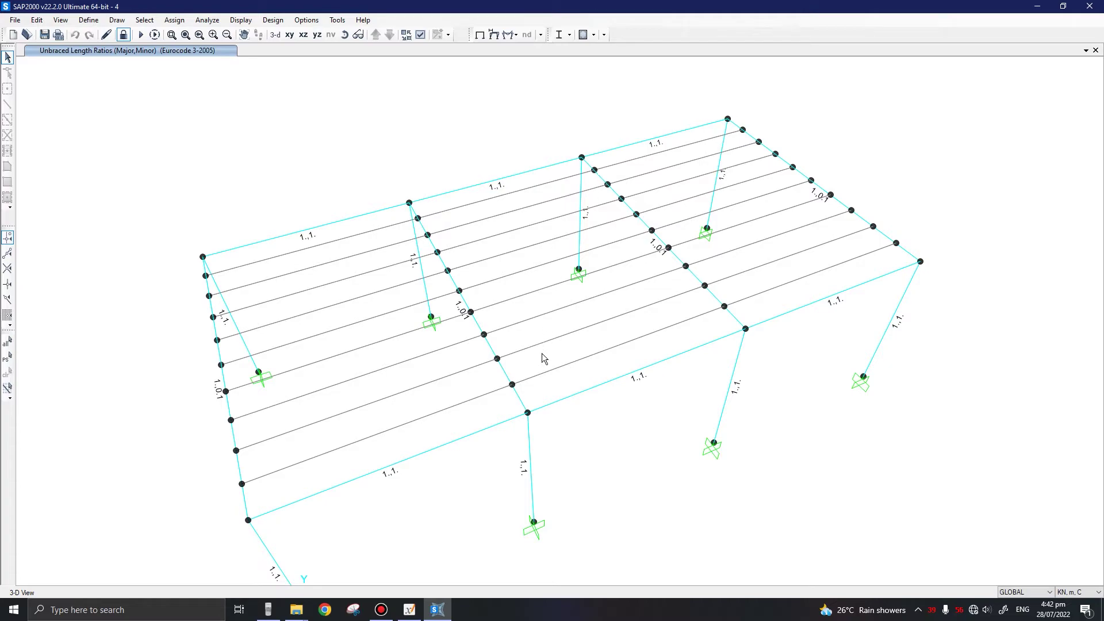
{"action": "middle_click_drag", "start_coordinate": [524, 396], "coordinate": [608, 468], "text": "shift"}
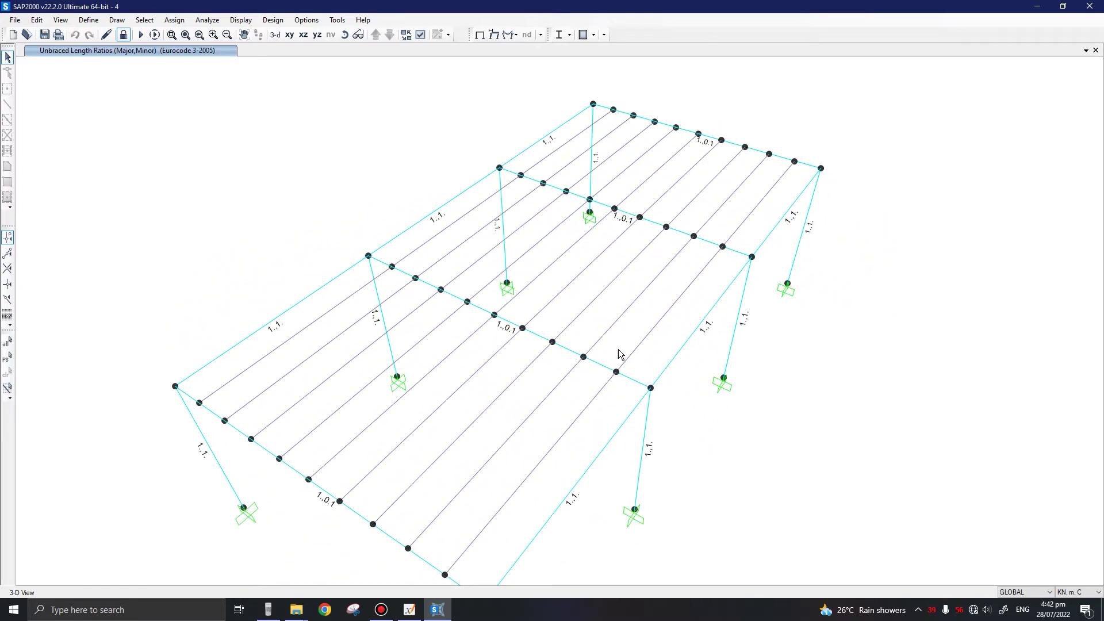
{"action": "left_click", "coordinate": [635, 377]}
{"action": "left_click", "coordinate": [638, 378]}
- Switch to Xournal++ and sketch a magenta beam below the section, marking 1m brace segments and the 10m overall length
{"action": "left_click", "coordinate": [408, 610]}
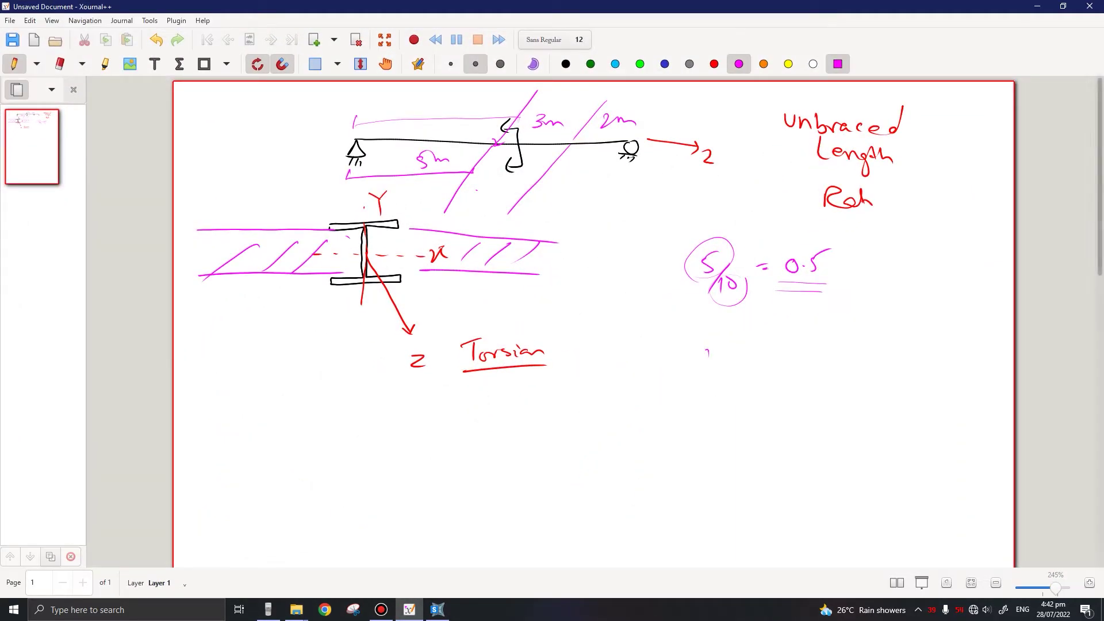
{"action": "left_click_drag", "start_coordinate": [412, 427], "coordinate": [608, 419]}
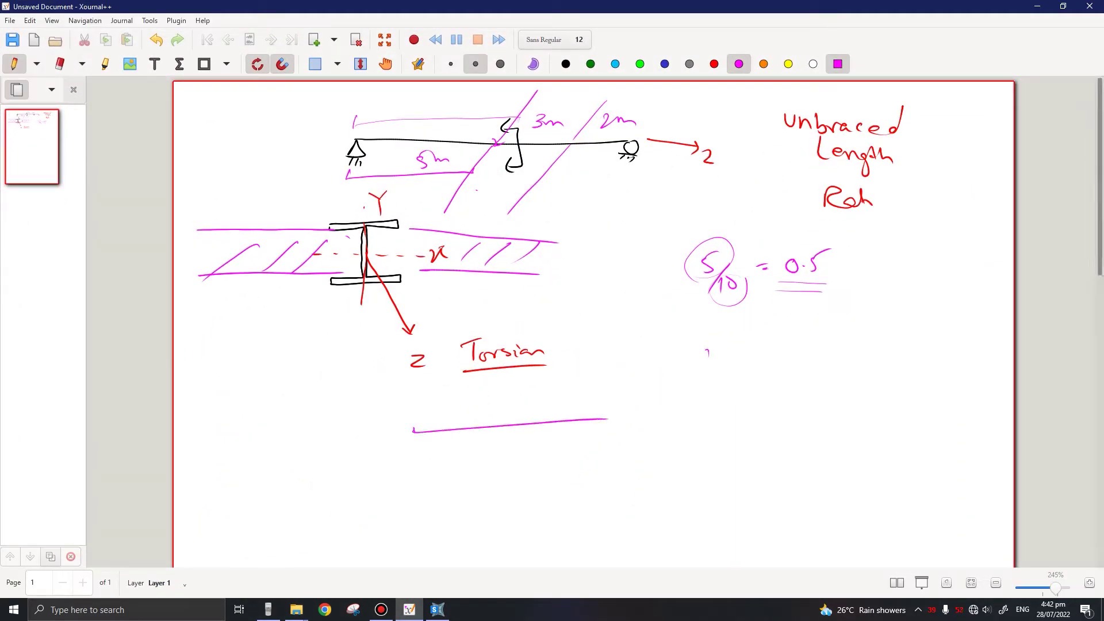
{"action": "mouse_move", "coordinate": [458, 420]}
{"action": "left_mouse_down"}
{"action": "mouse_move", "coordinate": [458, 432]}
{"action": "mouse_move", "coordinate": [417, 458]}
{"action": "mouse_move", "coordinate": [434, 458]}
{"action": "left_mouse_up"}
{"action": "mouse_move", "coordinate": [511, 410]}
{"action": "left_mouse_down"}
{"action": "mouse_move", "coordinate": [512, 428]}
{"action": "mouse_move", "coordinate": [484, 456]}
{"action": "left_mouse_up"}
{"action": "left_click_drag", "start_coordinate": [488, 449], "coordinate": [505, 454]}
{"action": "left_click_drag", "start_coordinate": [409, 470], "coordinate": [615, 477]}
{"action": "left_click_drag", "start_coordinate": [498, 486], "coordinate": [529, 492]}
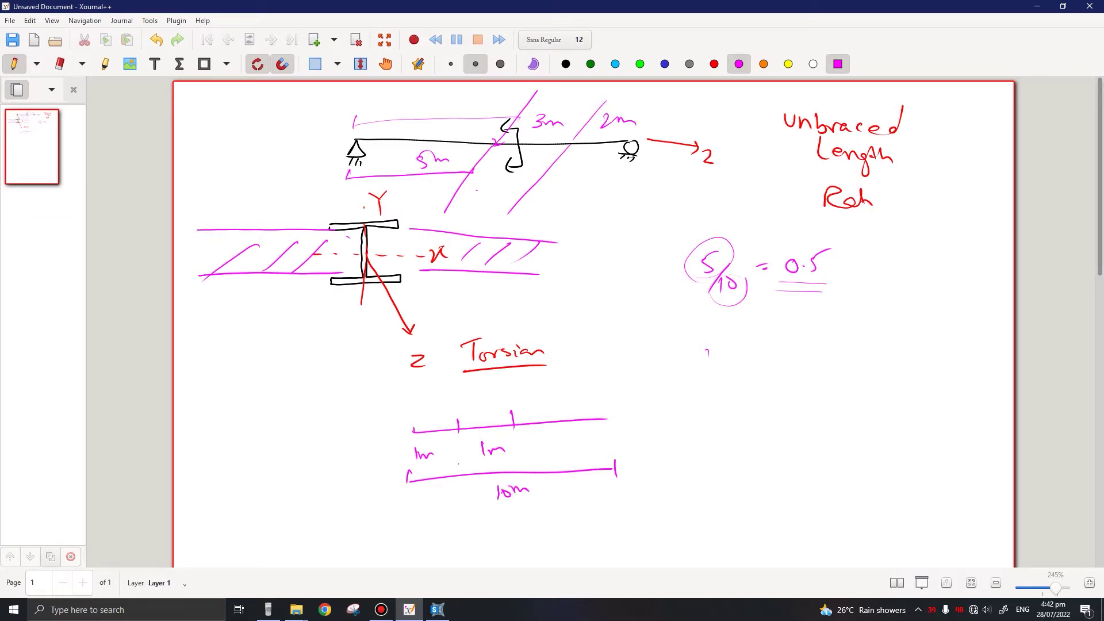
- Write the ratio 1/10 = 0.1 beside the new beam sketch and double-underline the result
{"action": "mouse_move", "coordinate": [710, 427]}
{"action": "left_mouse_down"}
{"action": "mouse_move", "coordinate": [711, 444]}
{"action": "mouse_move", "coordinate": [734, 446]}
{"action": "mouse_move", "coordinate": [709, 471]}
{"action": "mouse_move", "coordinate": [721, 455]}
{"action": "left_mouse_up"}
{"action": "left_click_drag", "start_coordinate": [758, 447], "coordinate": [772, 450]}
{"action": "left_click_drag", "start_coordinate": [788, 439], "coordinate": [802, 449]}
{"action": "mouse_move", "coordinate": [810, 437]}
{"action": "left_mouse_down"}
{"action": "mouse_move", "coordinate": [817, 459]}
{"action": "mouse_move", "coordinate": [780, 467]}
{"action": "mouse_move", "coordinate": [814, 466]}
{"action": "left_mouse_up"}
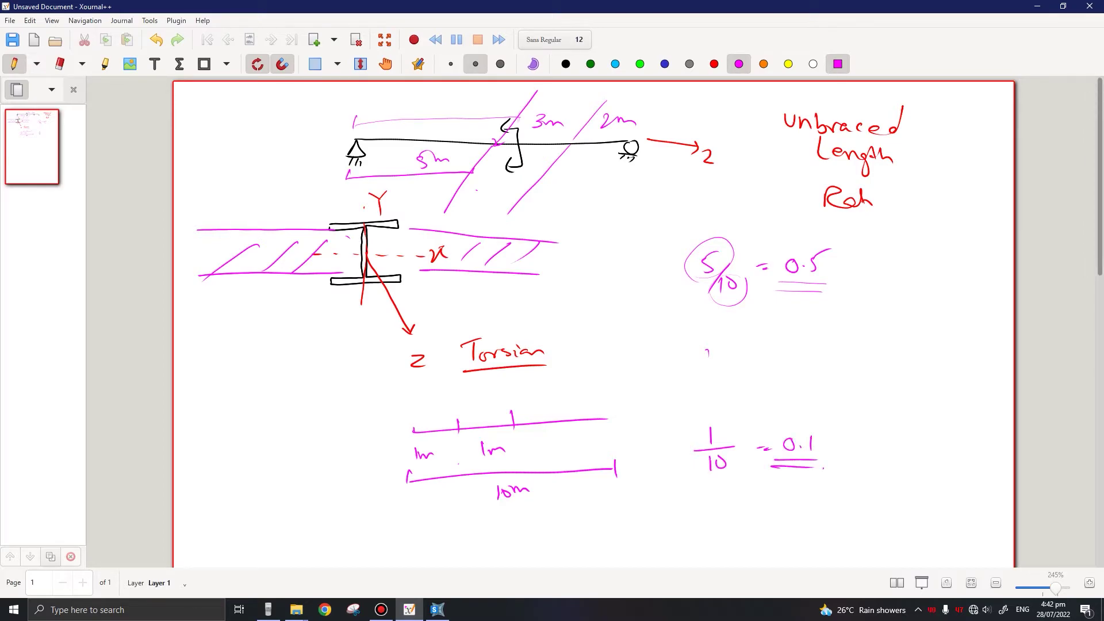
- Switch to SAP2000, clear the ratio labels to show the plain model, and set the view type to Extrude
{"action": "left_click", "coordinate": [437, 609]}
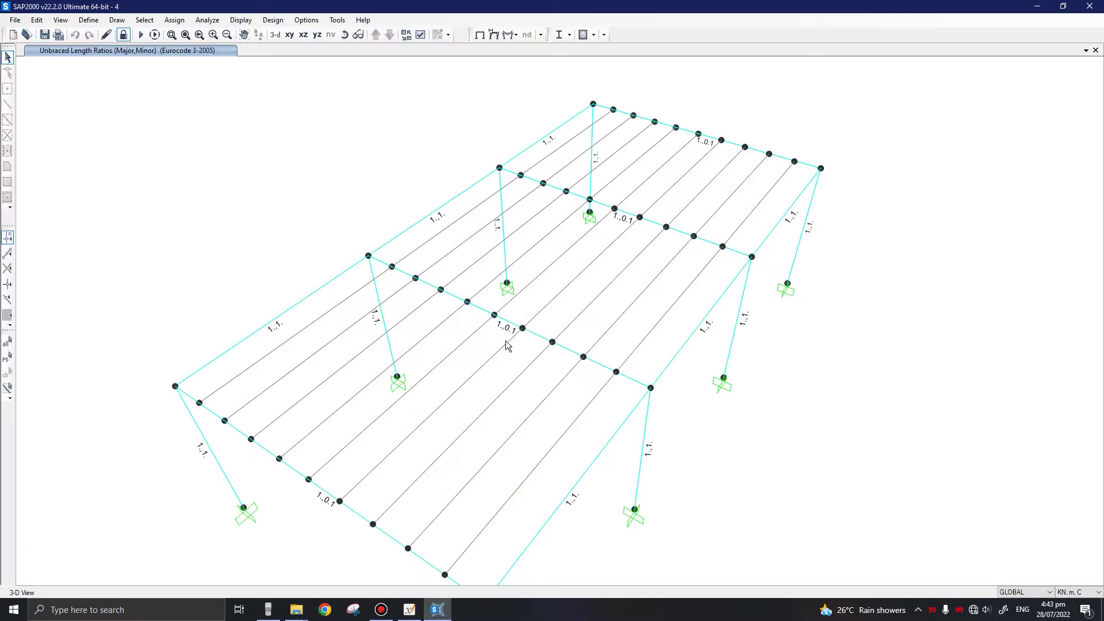
{"action": "middle_click_drag", "start_coordinate": [586, 424], "coordinate": [549, 428]}
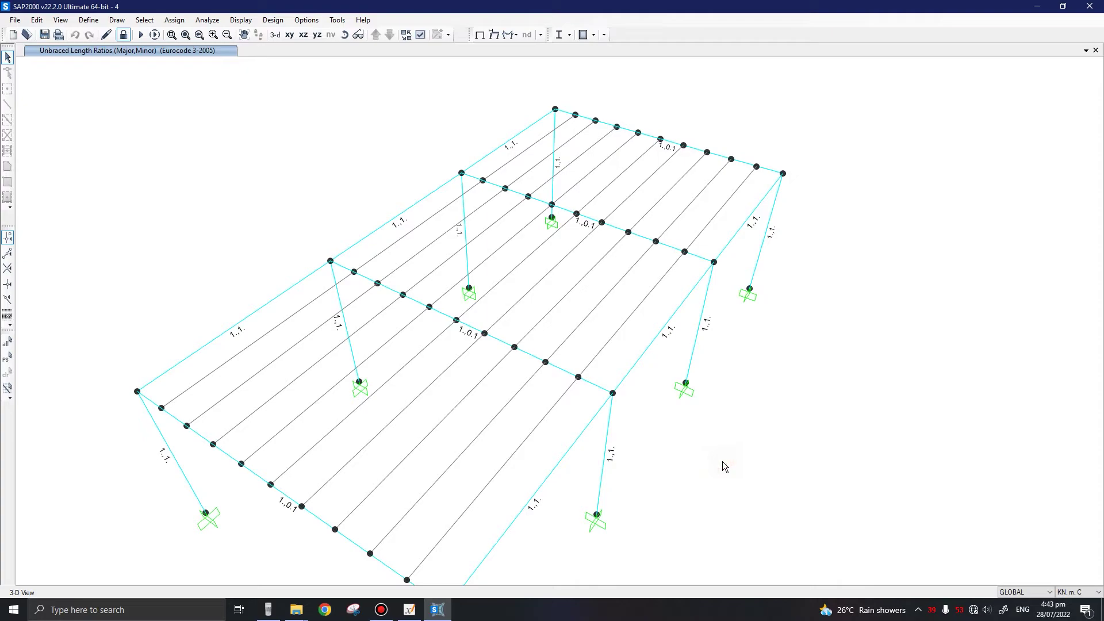
{"action": "key", "text": "F4"}
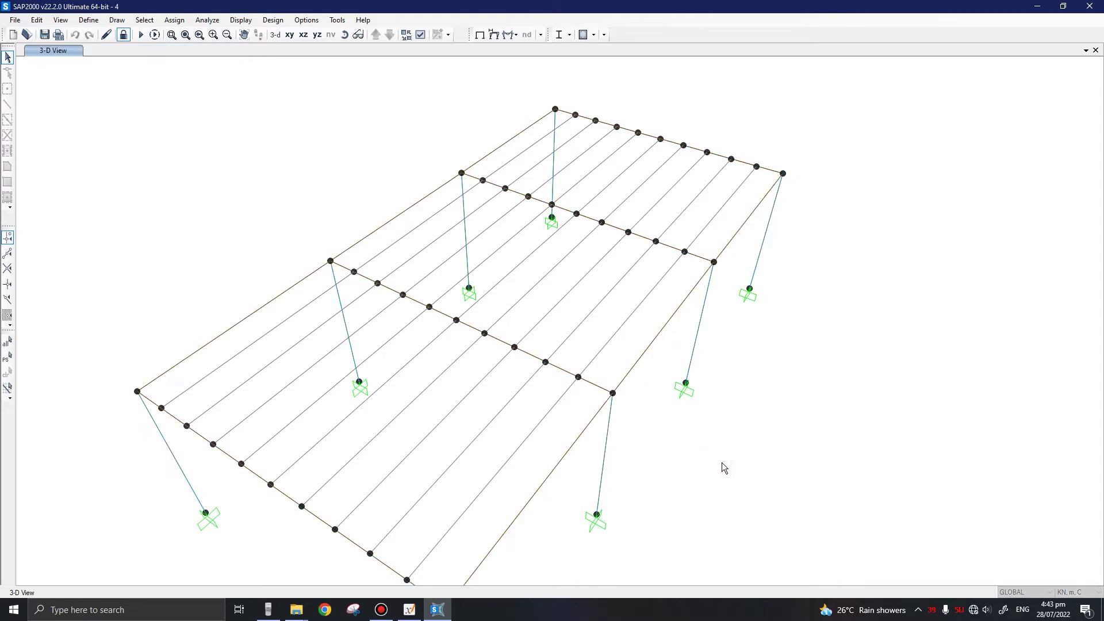
{"action": "key", "text": "ctrl+w"}
{"action": "left_click", "coordinate": [499, 152]}
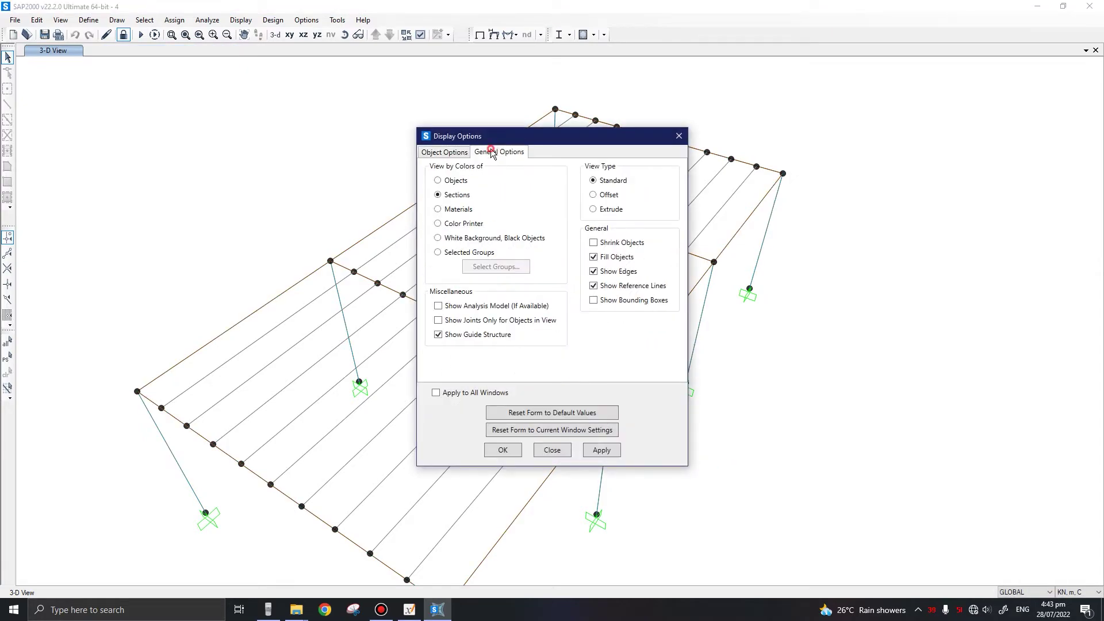
{"action": "left_click", "coordinate": [593, 209]}
{"action": "left_click", "coordinate": [502, 450]}
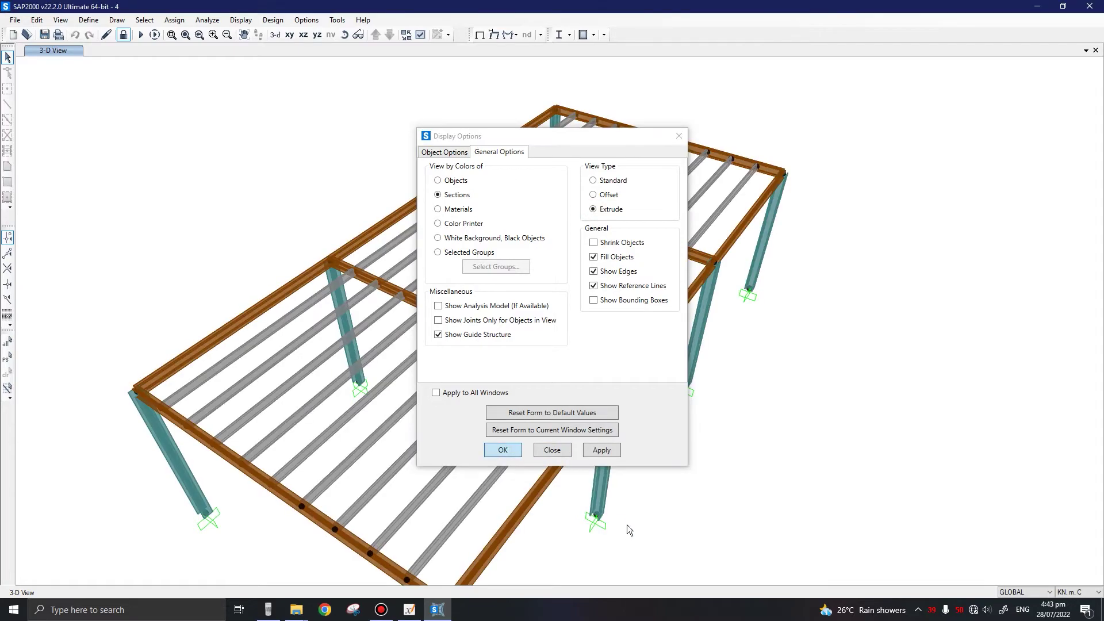
- Examine from several angles how the purlins meet the roof beams and how the columns stand in the 3D model
{"action": "middle_click_drag", "start_coordinate": [627, 524], "coordinate": [532, 325], "text": "shift"}
{"action": "scroll", "coordinate": [531, 326], "scroll_direction": "up", "scroll_amount": 4}
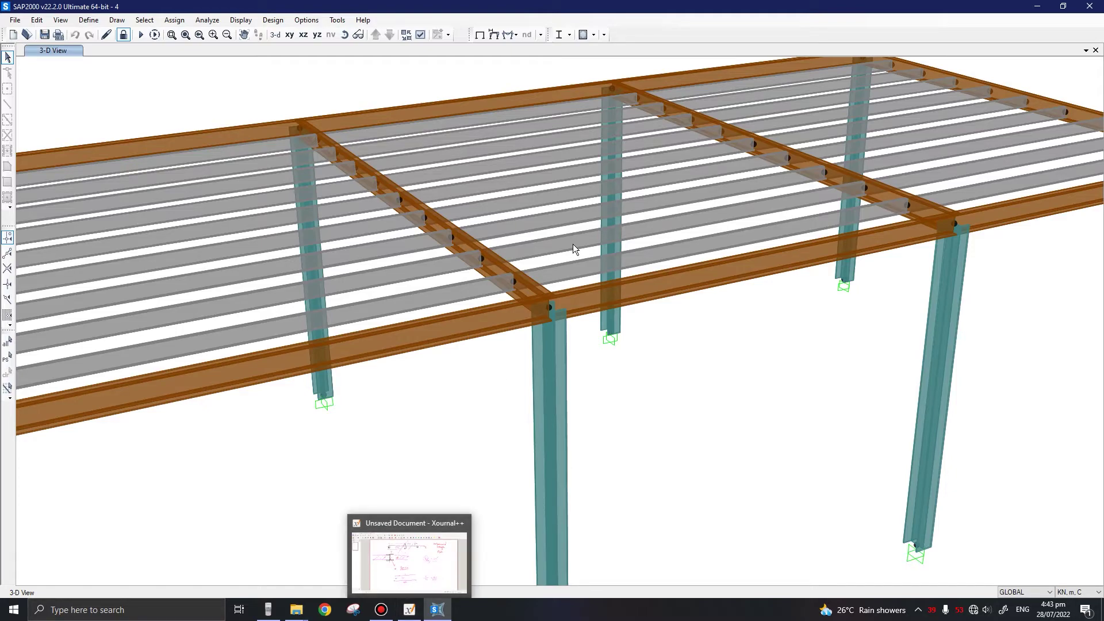
{"action": "middle_click_drag", "start_coordinate": [575, 354], "coordinate": [629, 418], "text": "shift"}
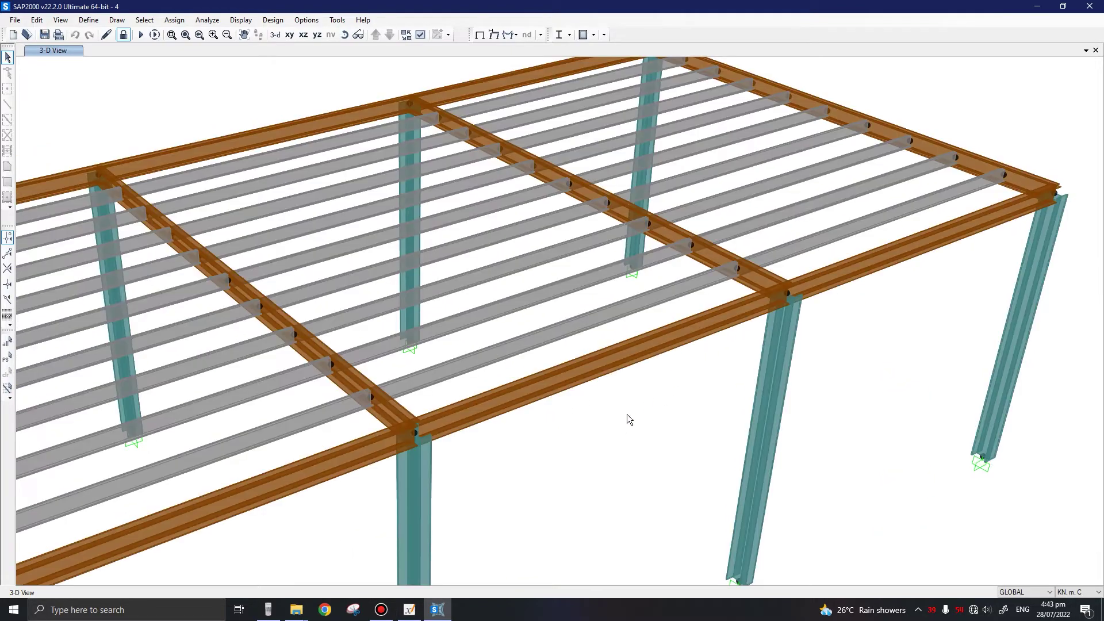
{"action": "middle_click_drag", "start_coordinate": [432, 401], "coordinate": [502, 398]}
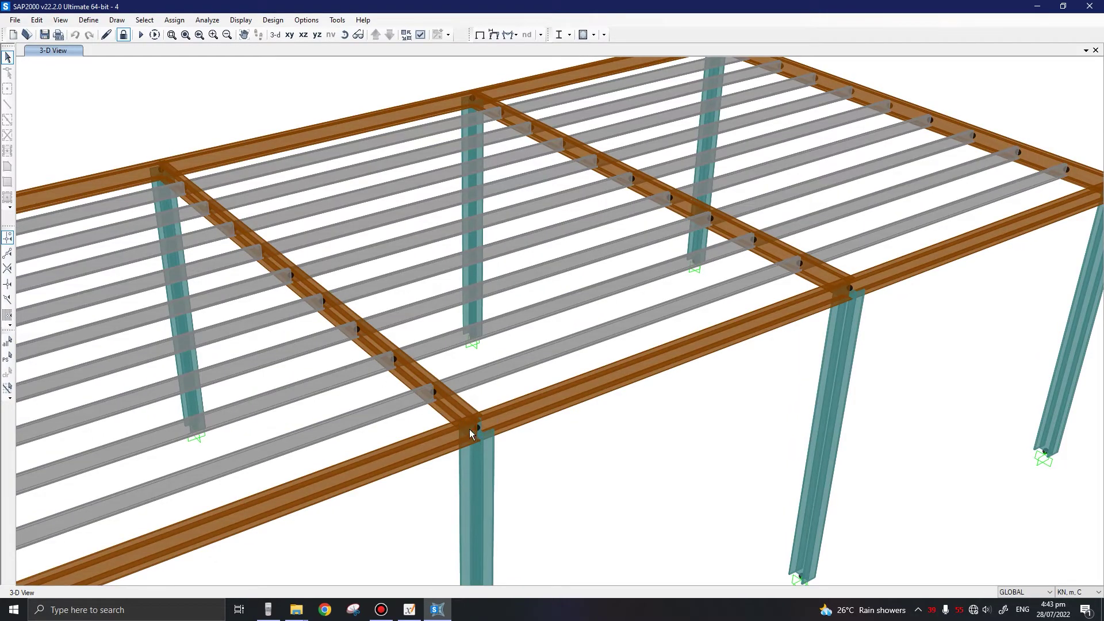
{"action": "scroll", "coordinate": [513, 323], "scroll_direction": "down", "scroll_amount": 3}
{"action": "scroll", "coordinate": [424, 334], "scroll_direction": "down", "scroll_amount": 2}
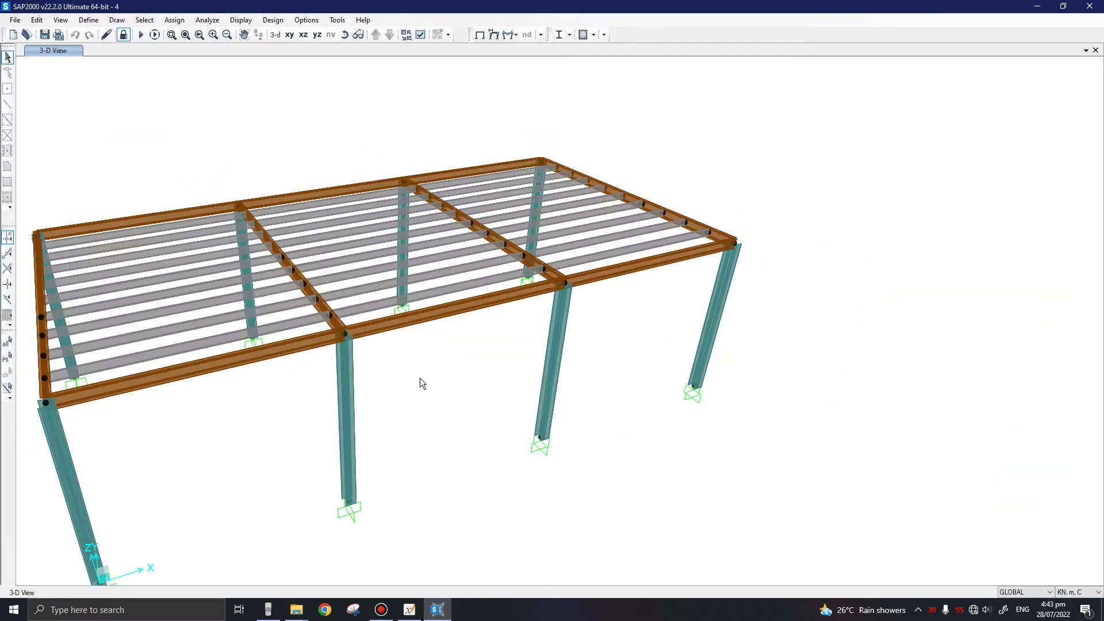
{"action": "middle_click_drag", "start_coordinate": [230, 205], "coordinate": [380, 264], "text": "shift"}
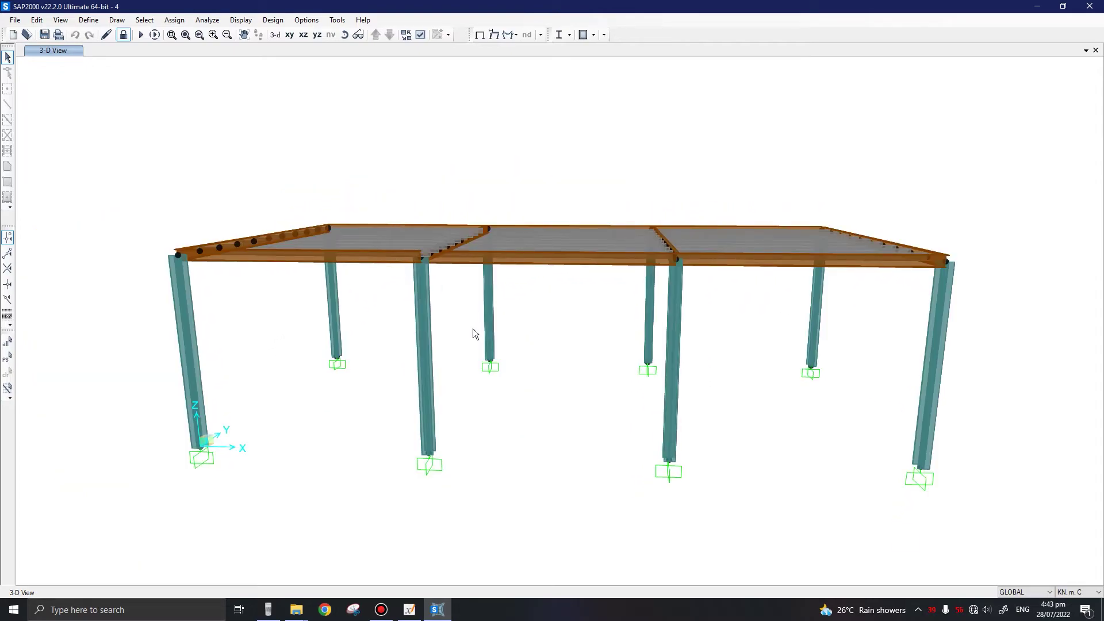
{"action": "middle_click_drag", "start_coordinate": [468, 295], "coordinate": [530, 268], "text": "shift"}
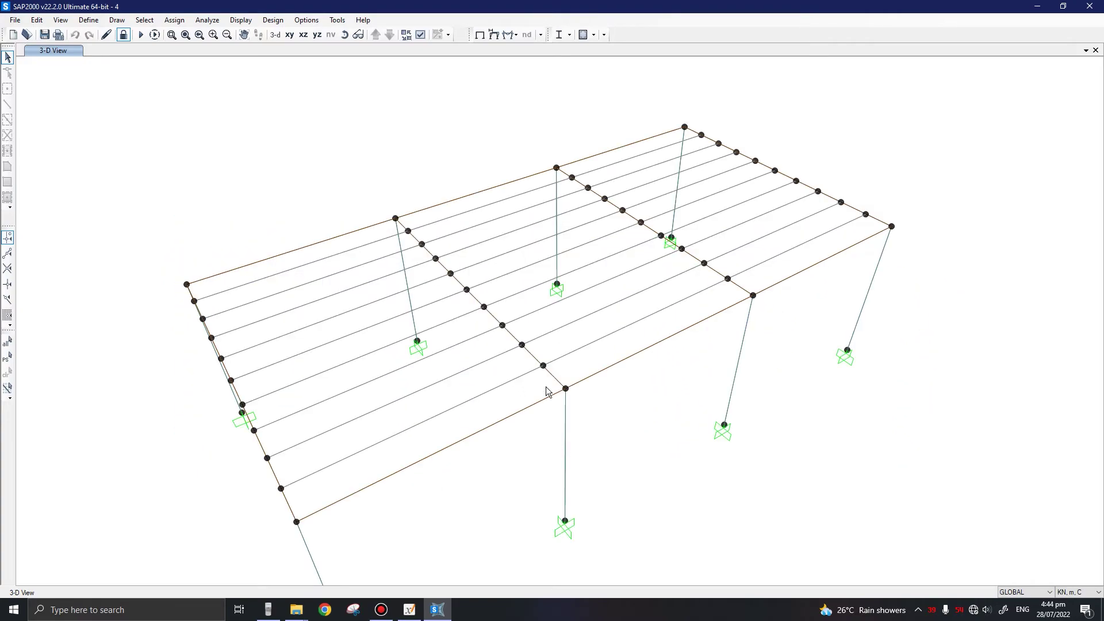
{"action": "middle_click_drag", "start_coordinate": [546, 391], "coordinate": [177, 59], "text": "shift"}
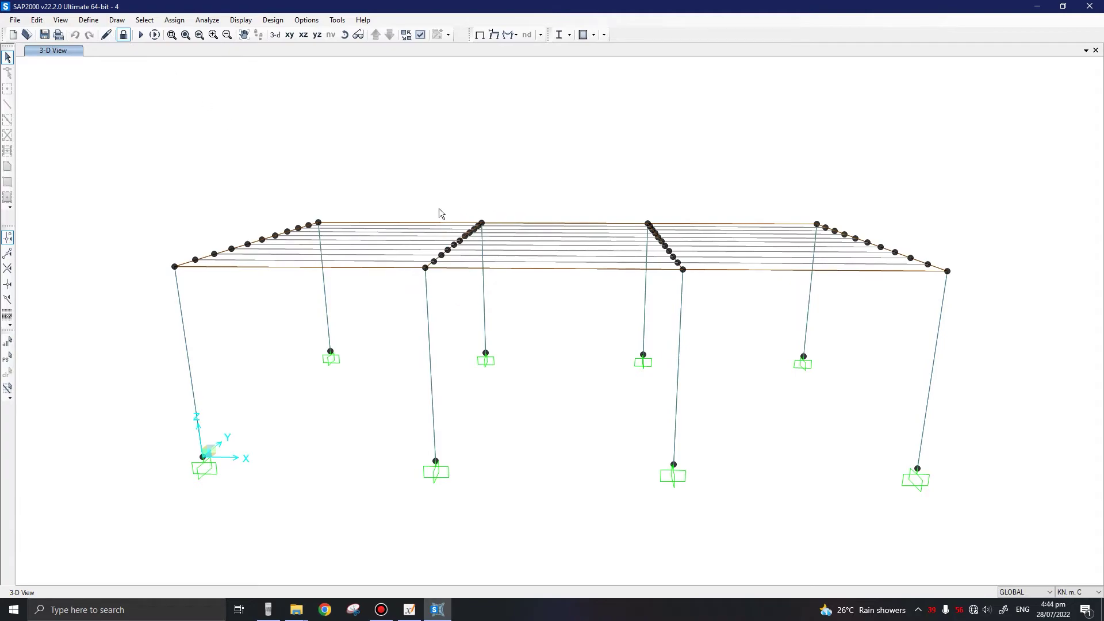
{"action": "middle_click_drag", "start_coordinate": [529, 407], "coordinate": [488, 574], "text": "shift"}
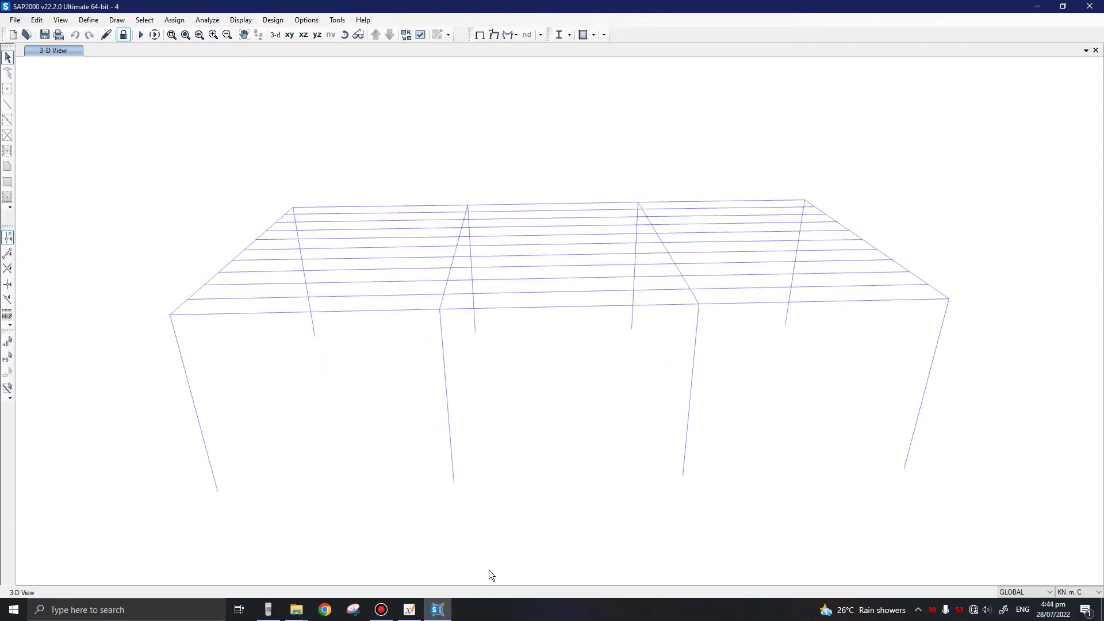
- Unlock the model, deleting its analysis results, and select the four transverse roof beams that support the purlins
{"action": "left_click", "coordinate": [123, 35]}
{"action": "left_click", "coordinate": [563, 348]}
{"action": "middle_click_drag", "start_coordinate": [272, 202], "coordinate": [201, 229], "text": "shift"}
{"action": "left_click_drag", "start_coordinate": [138, 202], "coordinate": [286, 281]}
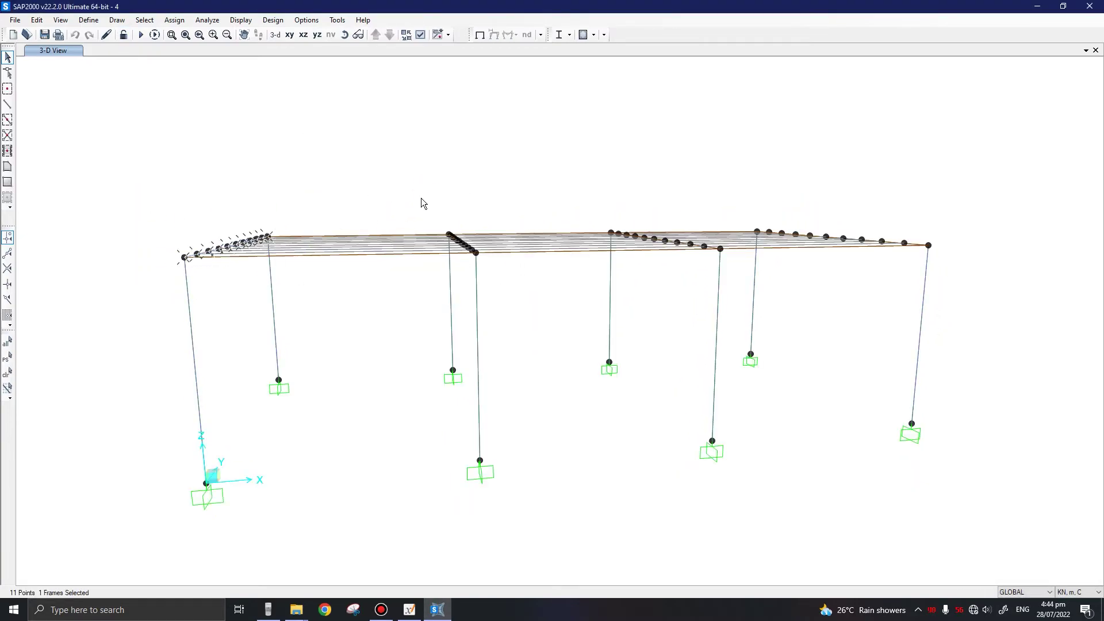
{"action": "mouse_move", "coordinate": [453, 291]}
{"action": "middle_mouse_down", "text": "shift"}
{"action": "mouse_move", "coordinate": [212, 402]}
{"action": "mouse_move", "coordinate": [463, 289]}
{"action": "middle_mouse_up", "text": "shift"}
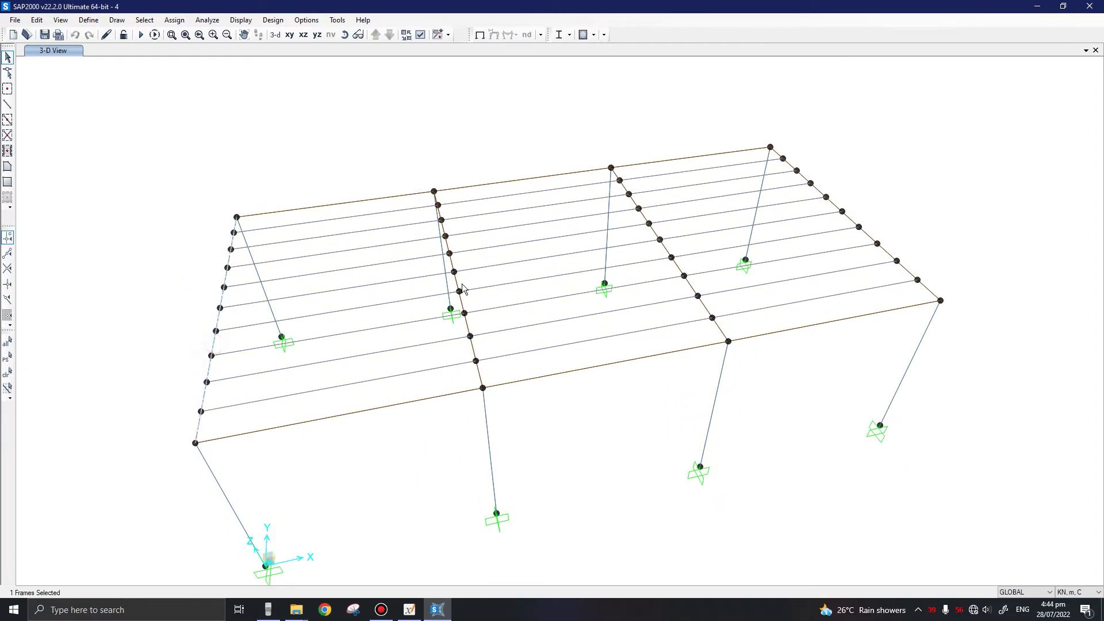
{"action": "left_click", "coordinate": [461, 305]}
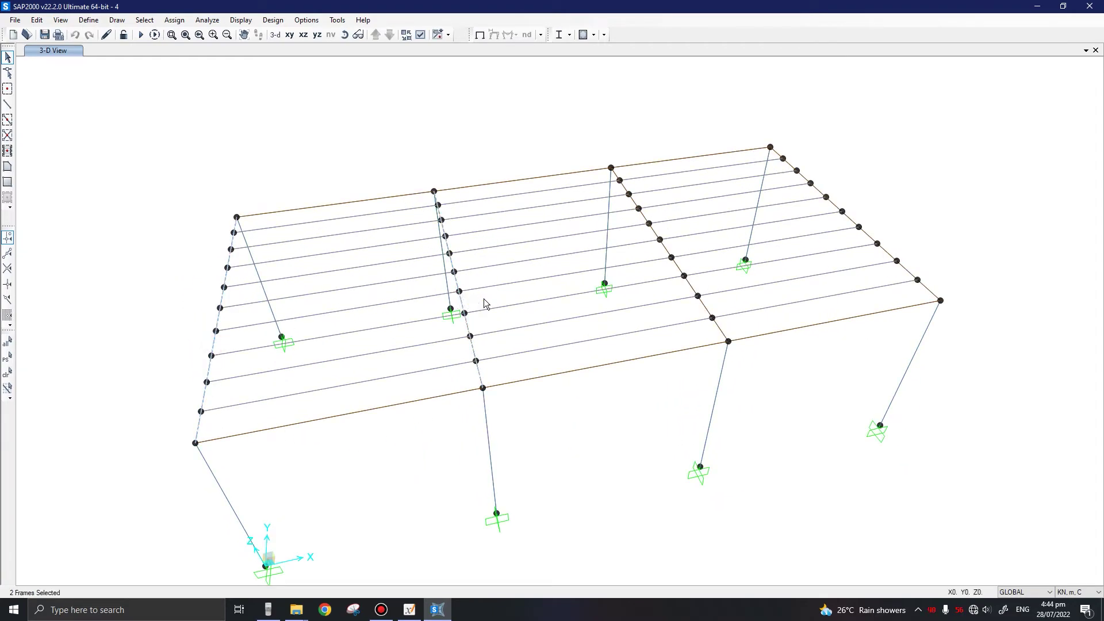
{"action": "left_click", "coordinate": [671, 269]}
{"action": "left_click", "coordinate": [854, 223]}
- In the steel frame design overwrites for the selected beams, set Unbraced Length Ratio (Minor) and Unbraced Length Ratio (LTB) to 1
{"action": "left_click", "coordinate": [273, 21]}
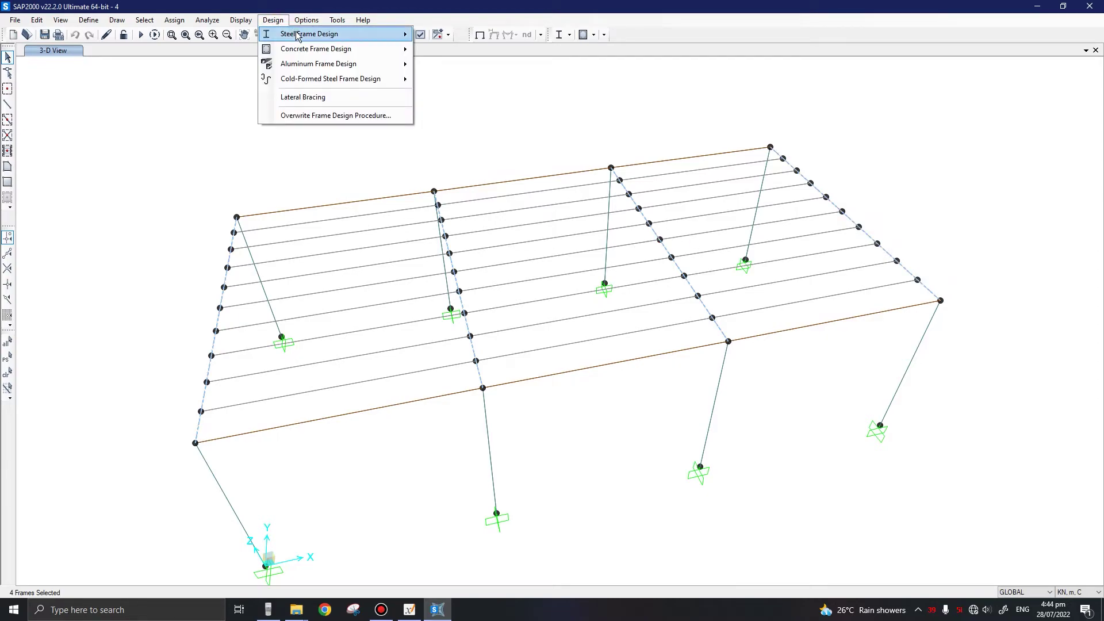
{"action": "mouse_move", "coordinate": [298, 36]}
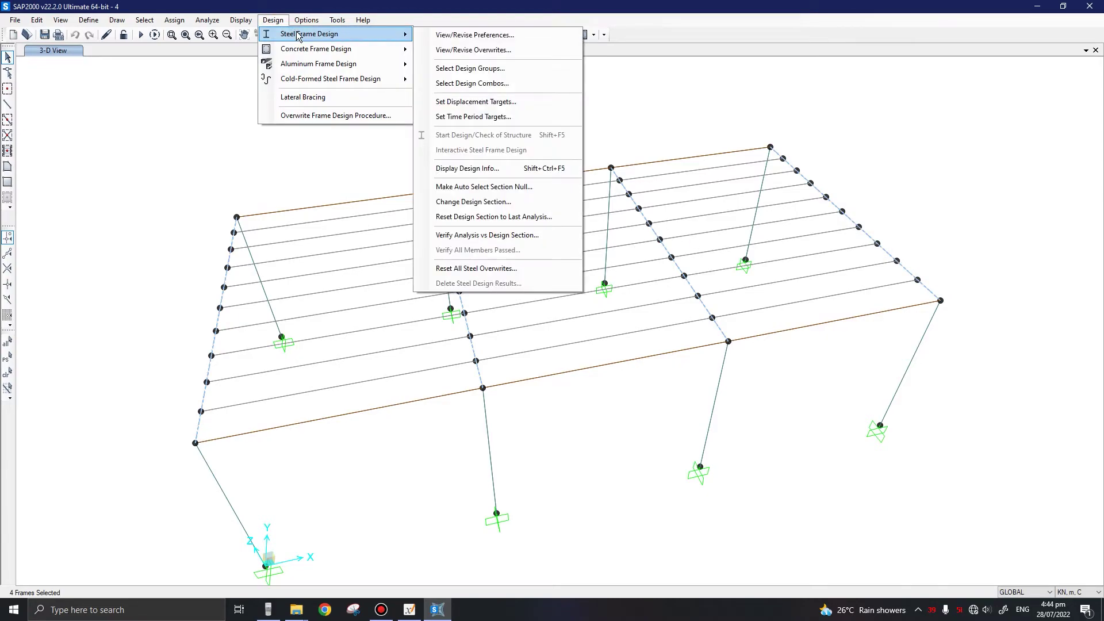
{"action": "left_click", "coordinate": [504, 51]}
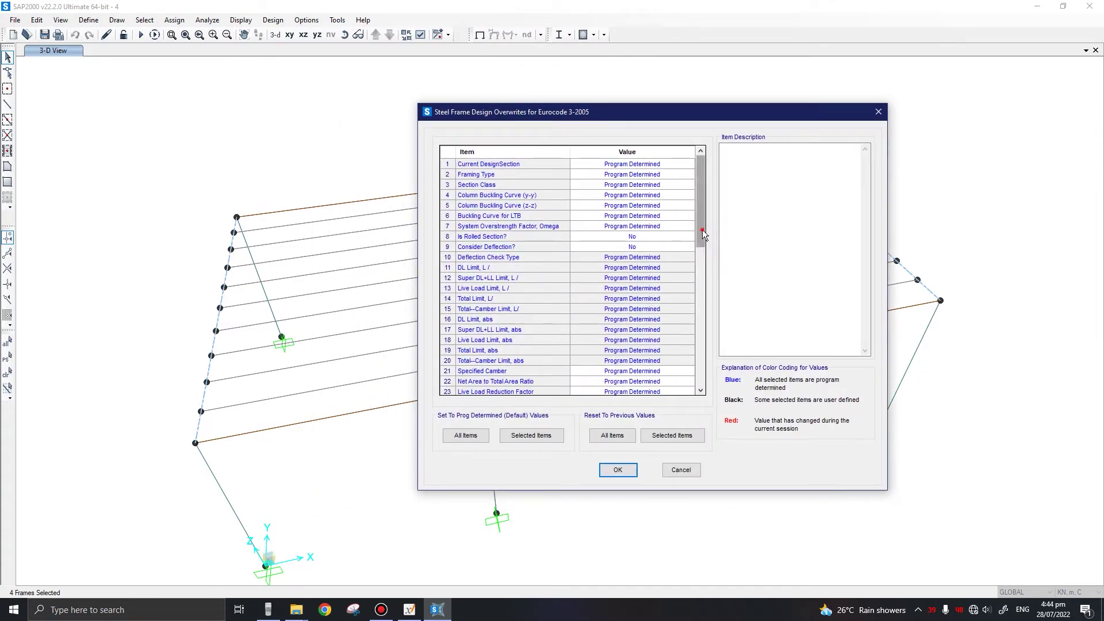
{"action": "left_click_drag", "start_coordinate": [702, 230], "coordinate": [694, 300]}
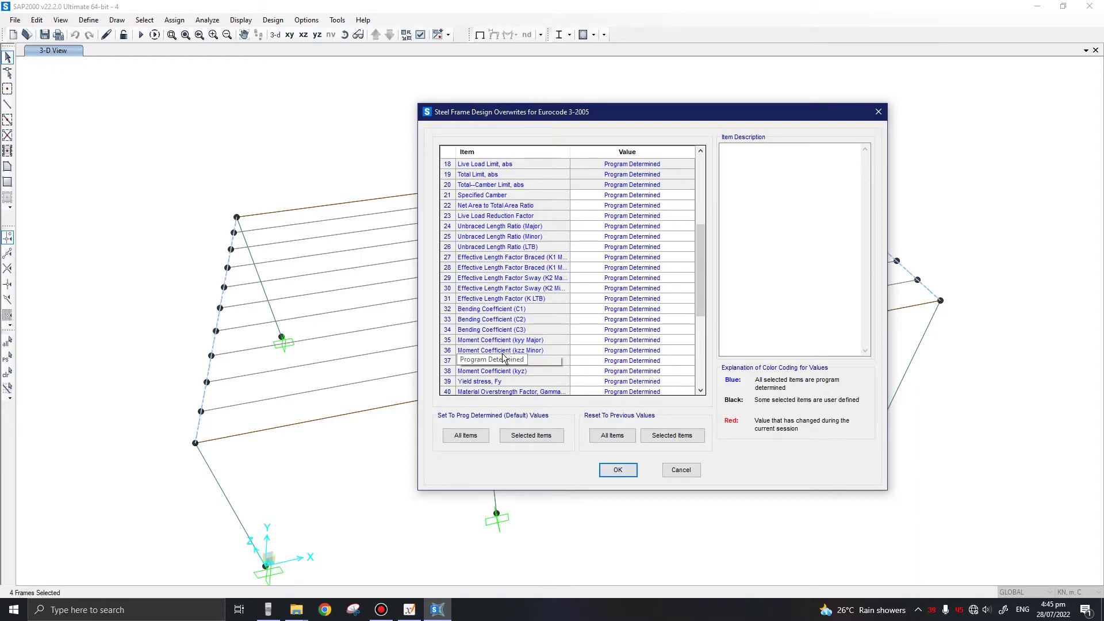
{"action": "left_click", "coordinate": [638, 234]}
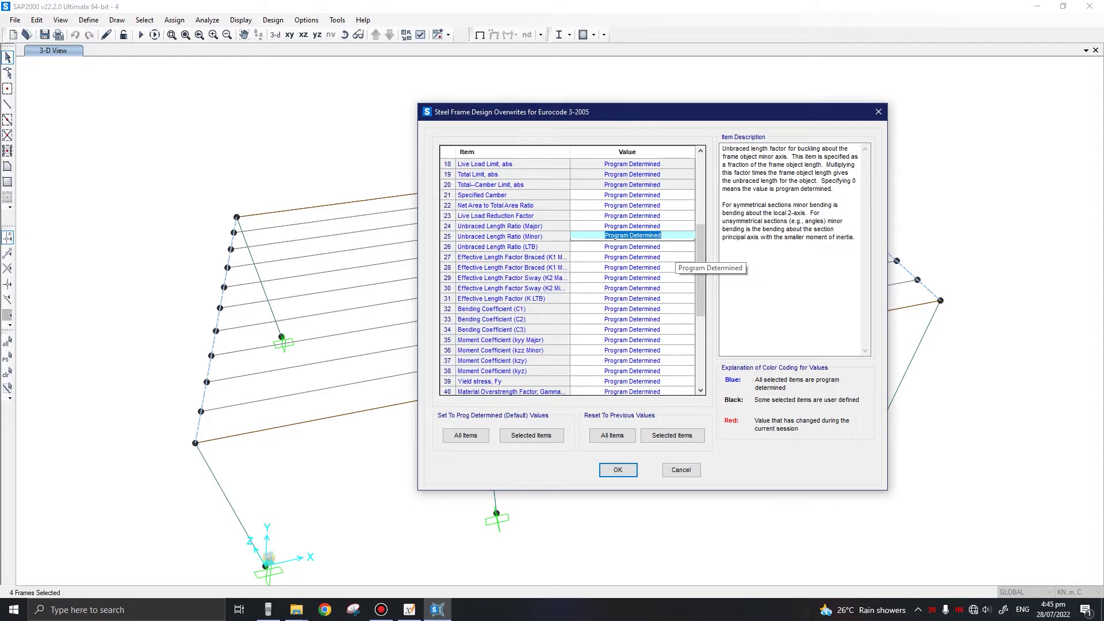
{"action": "type", "text": "1"}
{"action": "left_click", "coordinate": [642, 247]}
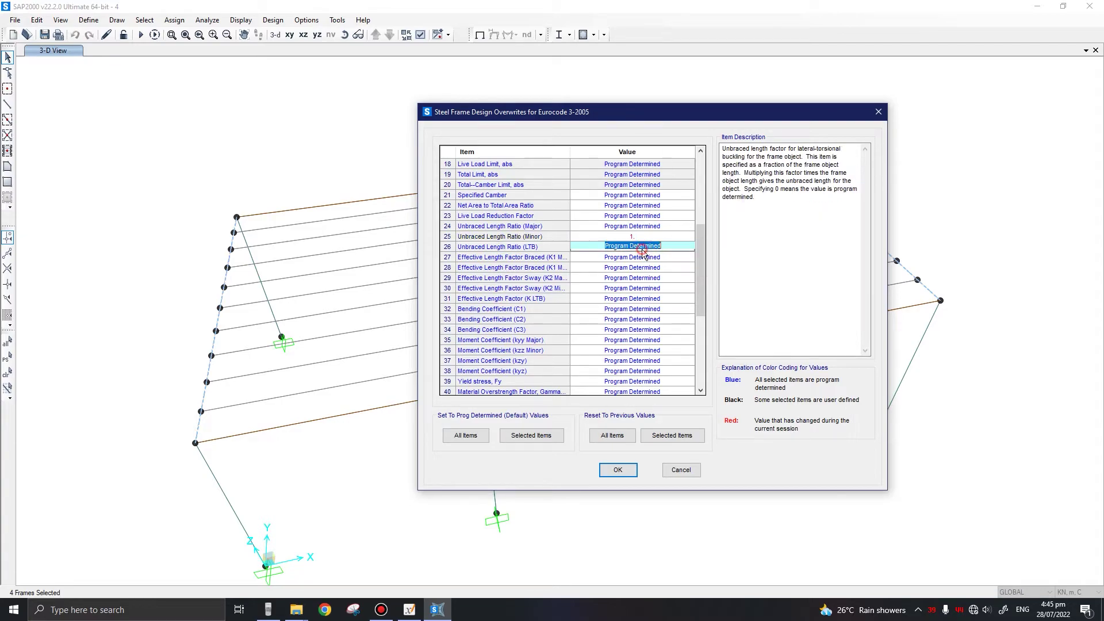
{"action": "type", "text": "1"}
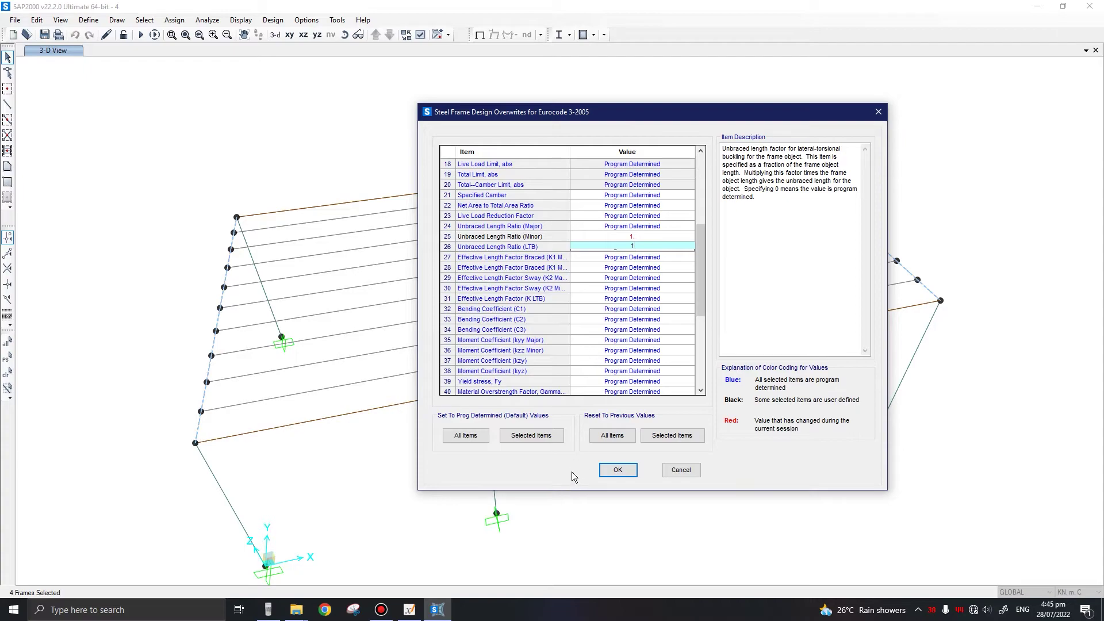
{"action": "left_click", "coordinate": [617, 471]}
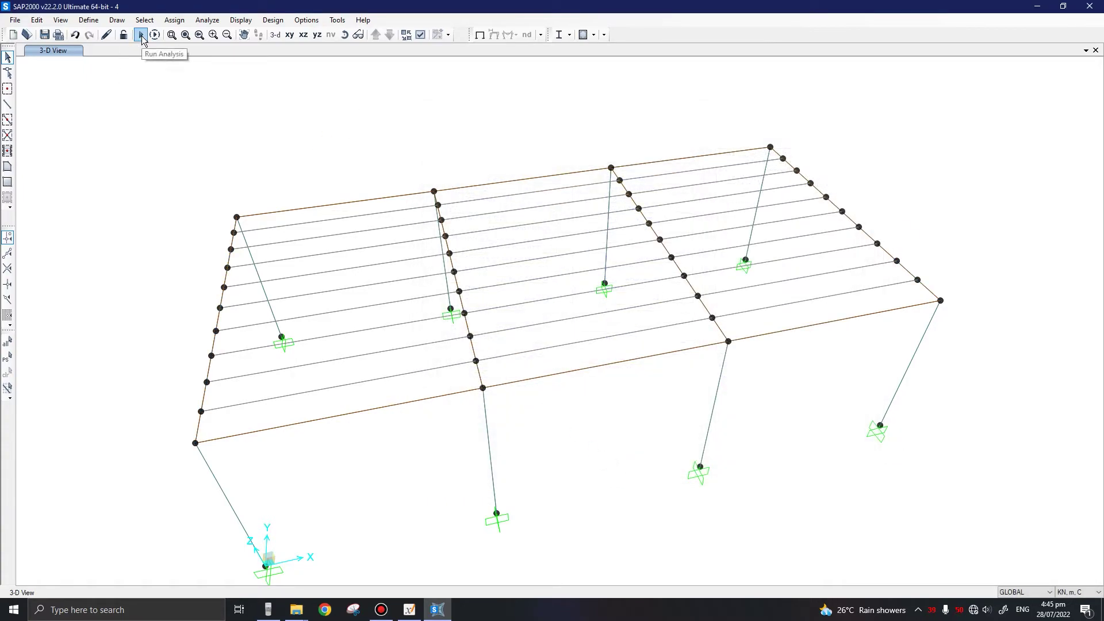
- Run the analysis for the DEAD and LIVE load cases and start the steel design check of the structure
{"action": "left_click", "coordinate": [141, 35]}
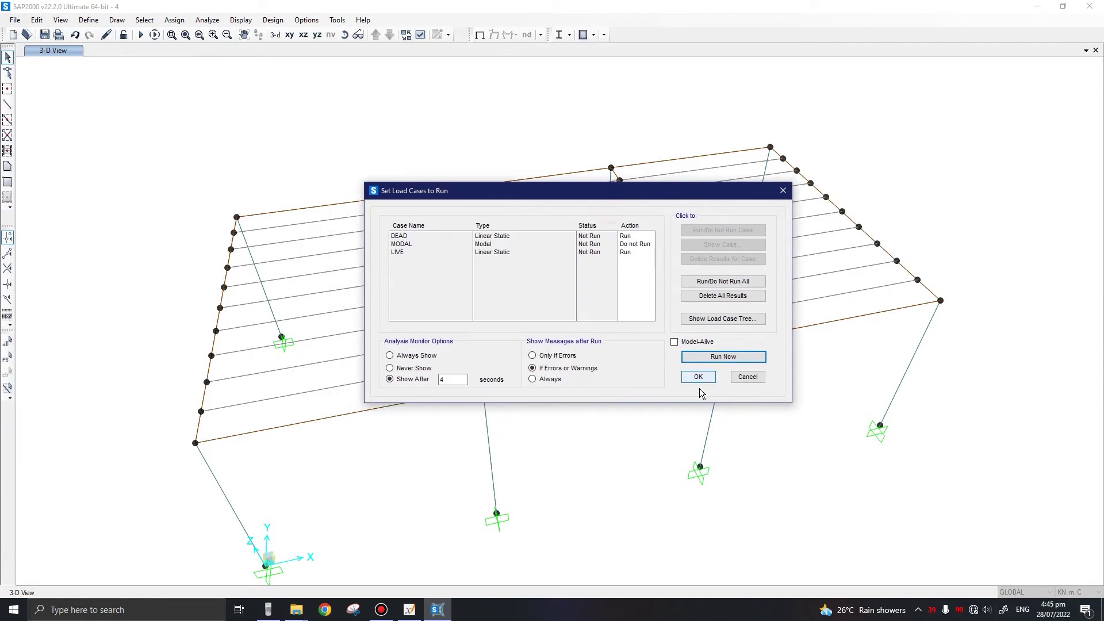
{"action": "left_click", "coordinate": [716, 359]}
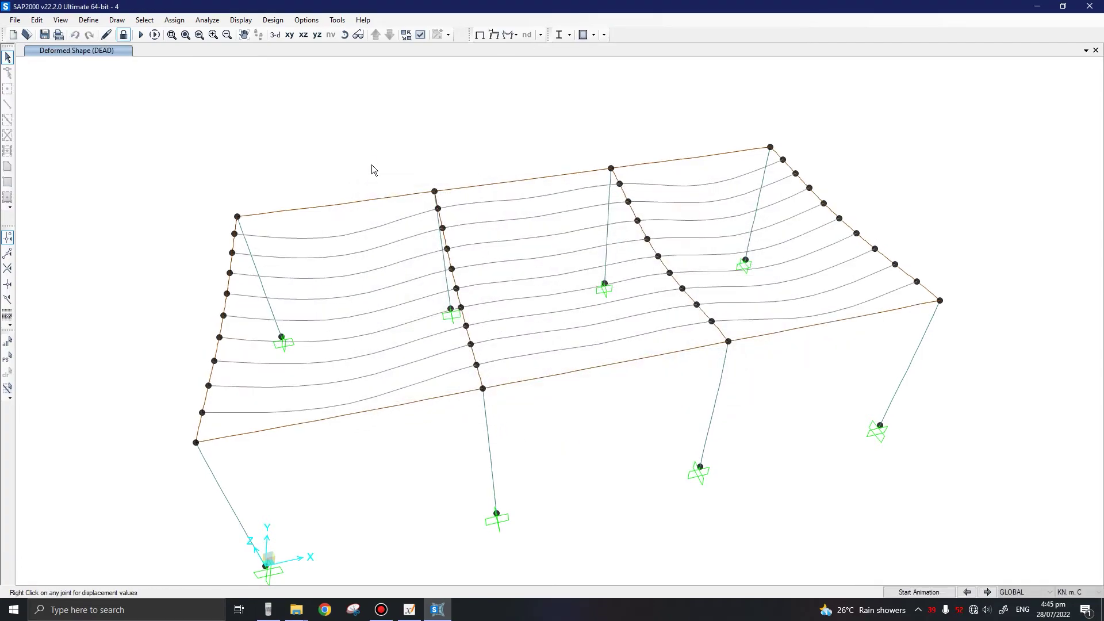
{"action": "key", "text": "shift+F5"}
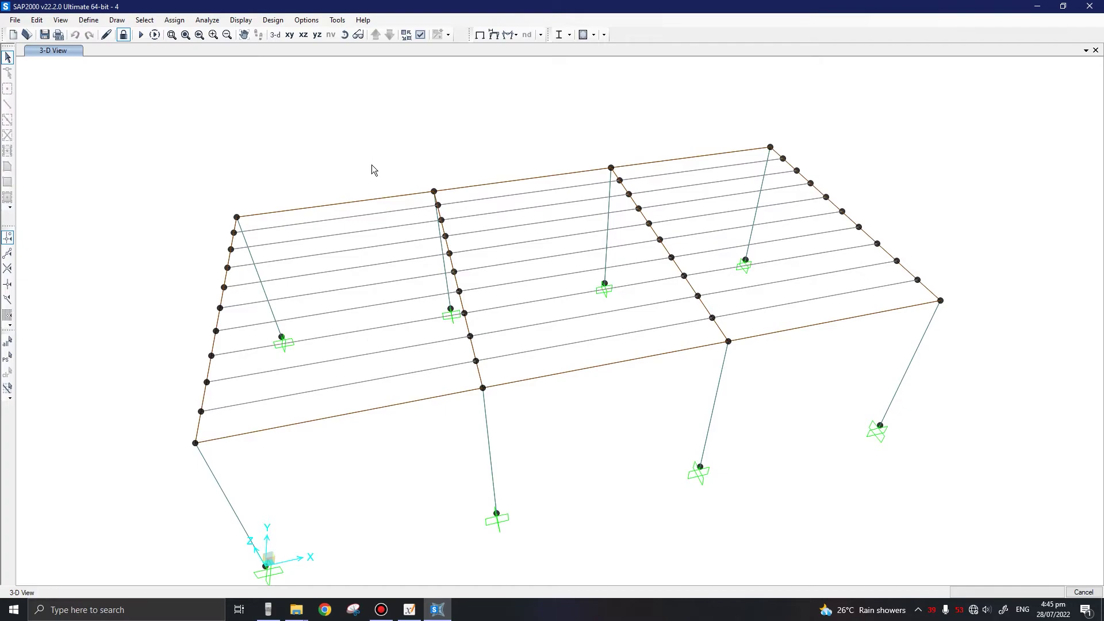
{"action": "middle_click_drag", "start_coordinate": [492, 450], "coordinate": [686, 439], "text": "shift"}
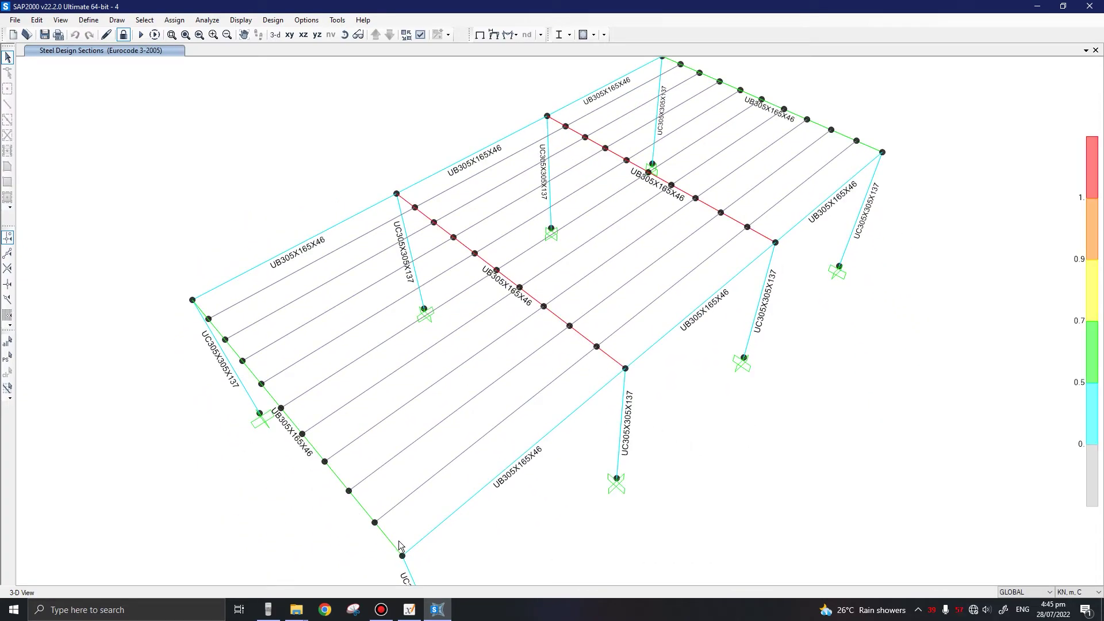
- Show the steel design output as P-M Ratio Colors & Values on the frame members
{"action": "left_click", "coordinate": [314, 449]}
{"action": "left_click", "coordinate": [689, 195]}
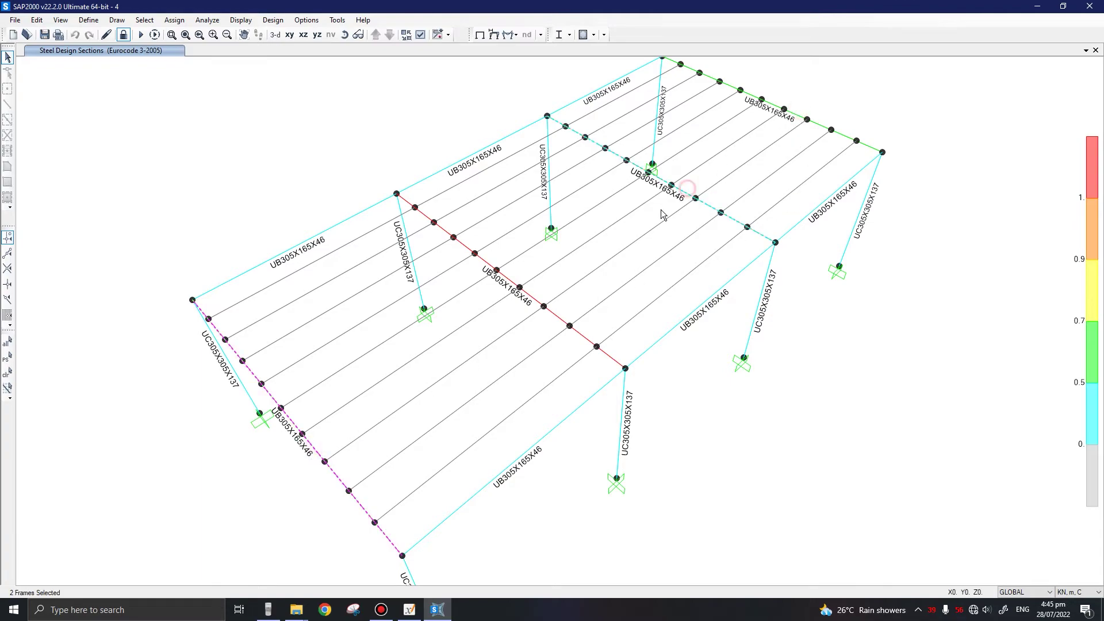
{"action": "left_click", "coordinate": [528, 303]}
{"action": "key", "text": "ctrl+shift+c"}
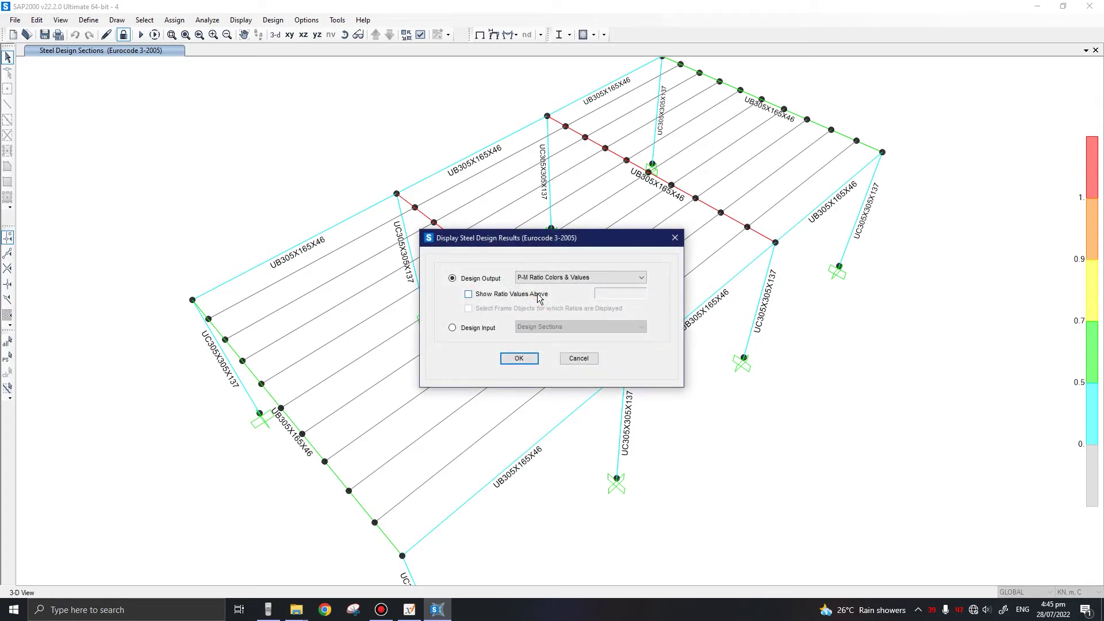
{"action": "left_click_drag", "start_coordinate": [502, 244], "coordinate": [520, 242]}
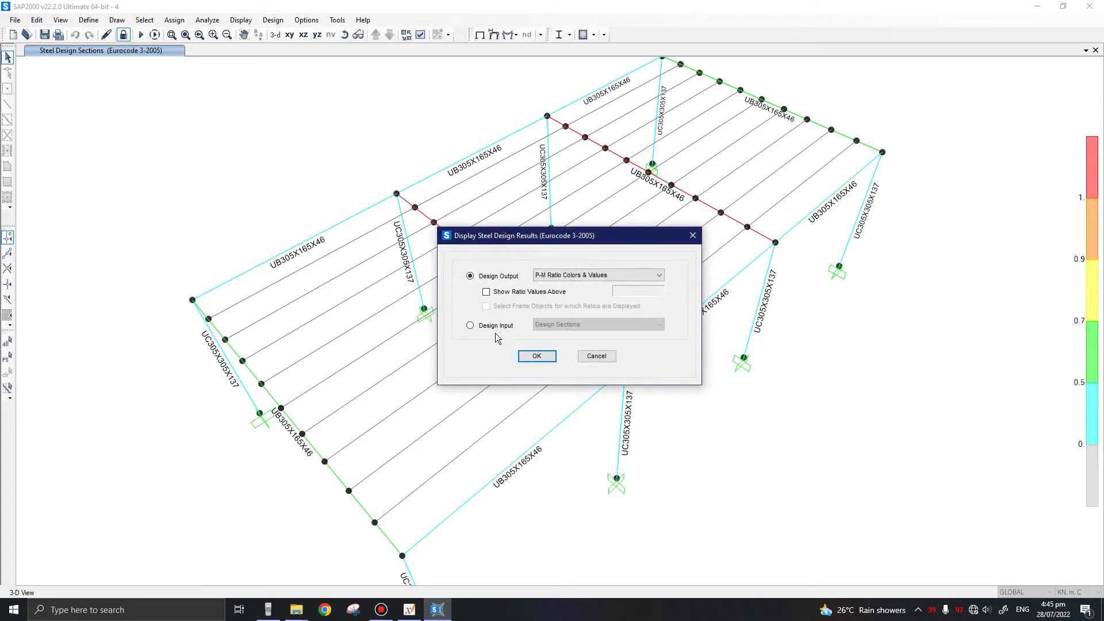
{"action": "left_click", "coordinate": [537, 356]}
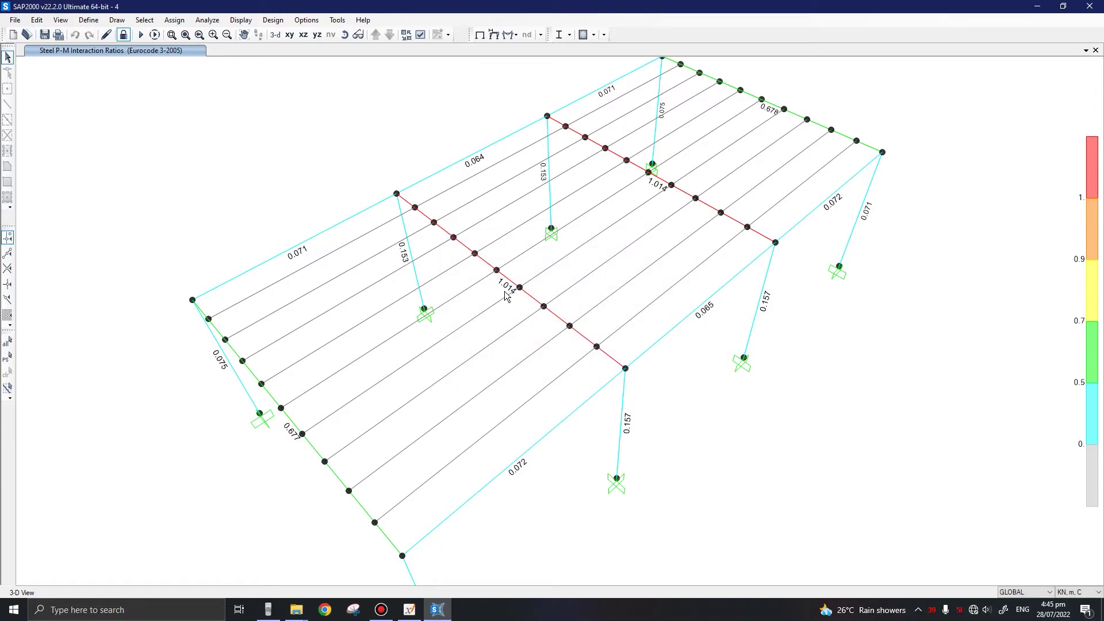
- Examine the P-M interaction ratios of the two inner transverse roof beams in the 3D model
{"action": "left_click", "coordinate": [684, 192]}
{"action": "key", "text": "ctrl+shift+c"}
{"action": "left_click", "coordinate": [537, 300]}
{"action": "key", "text": "ctrl+shift+c"}
{"action": "left_click", "coordinate": [530, 292]}
{"action": "left_click", "coordinate": [691, 191]}
{"action": "key", "text": "Escape"}
{"action": "mouse_move", "coordinate": [355, 361]}
{"action": "middle_mouse_down", "text": "shift"}
{"action": "mouse_move", "coordinate": [412, 373]}
{"action": "mouse_move", "coordinate": [431, 337]}
{"action": "mouse_move", "coordinate": [529, 456]}
{"action": "middle_mouse_up", "text": "shift"}
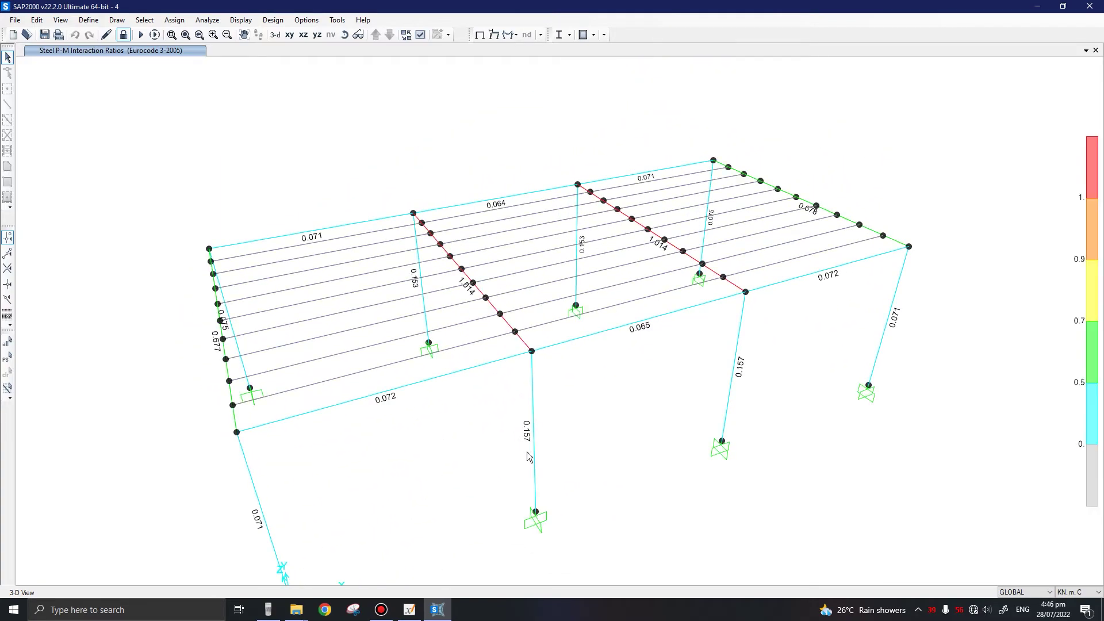
{"action": "mouse_move", "coordinate": [265, 527]}
{"action": "middle_mouse_down"}
{"action": "mouse_move", "coordinate": [275, 458]}
{"action": "mouse_move", "coordinate": [280, 467]}
{"action": "middle_mouse_up"}
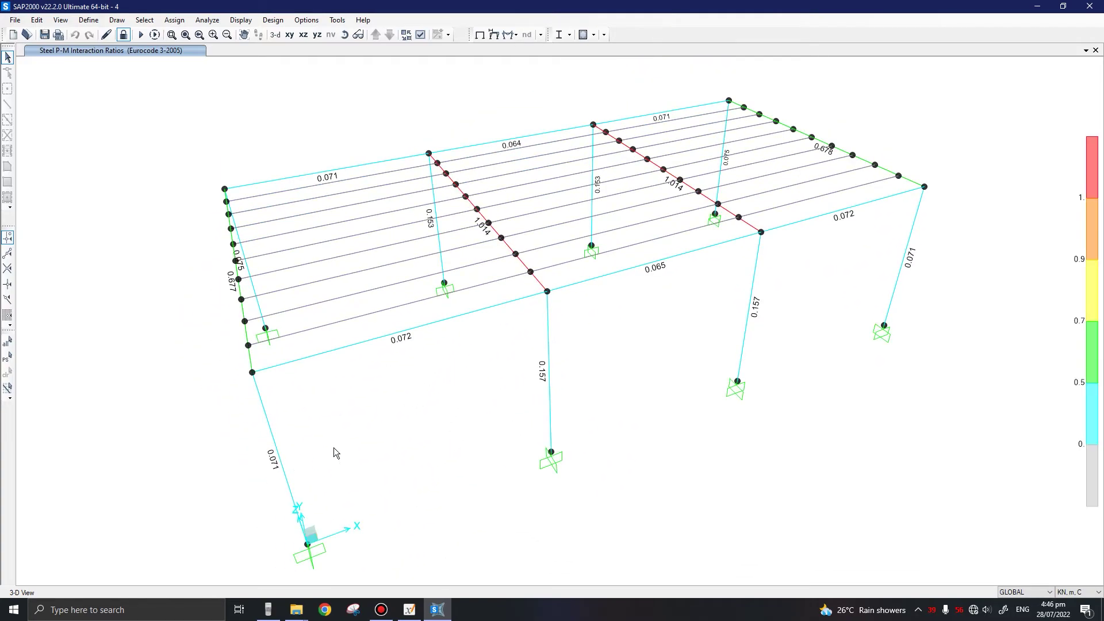
- Display the Unbraced Length Ratios design input on the members and inspect the labels on the transverse roof beams
{"action": "key", "text": "shift+F5"}
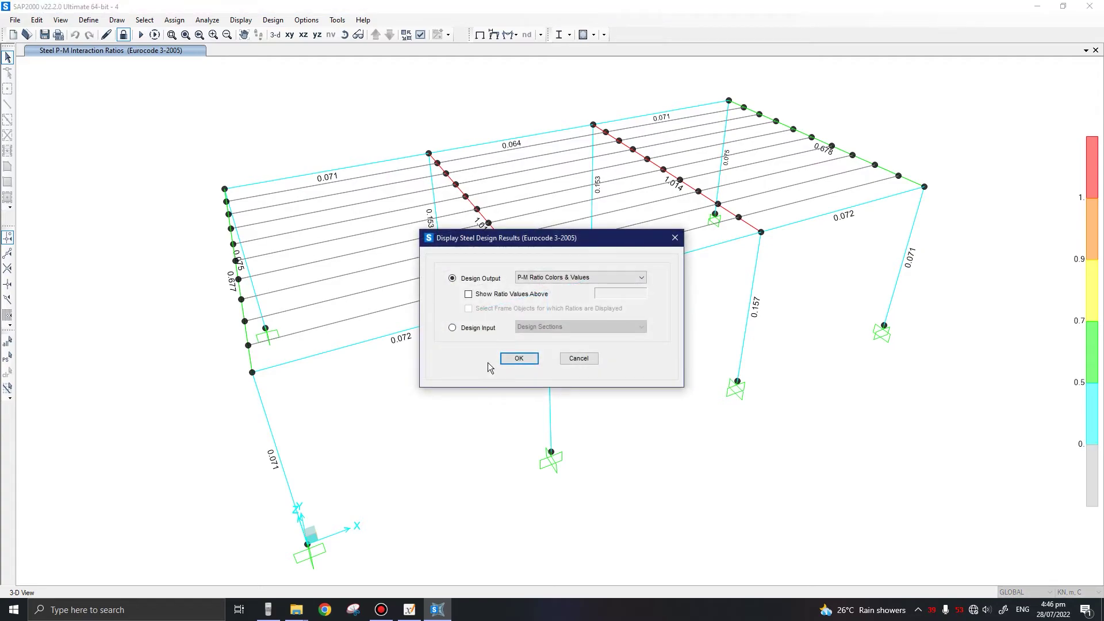
{"action": "left_click", "coordinate": [483, 328]}
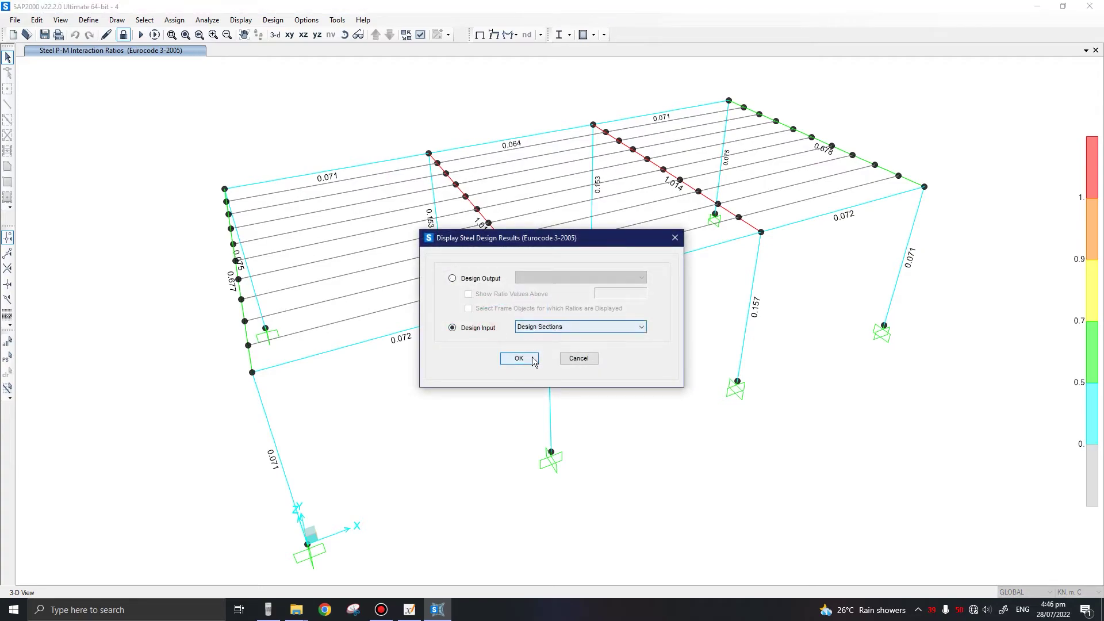
{"action": "left_click", "coordinate": [554, 333]}
{"action": "left_click", "coordinate": [550, 349]}
{"action": "left_click", "coordinate": [513, 360]}
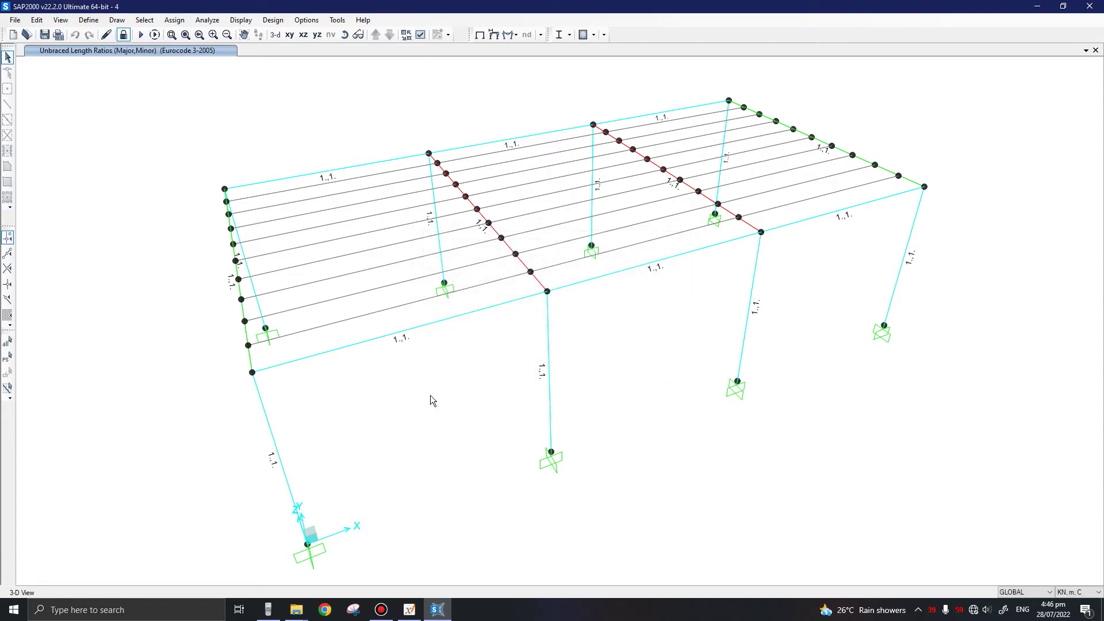
{"action": "middle_click_drag", "start_coordinate": [431, 399], "coordinate": [681, 452], "text": "shift"}
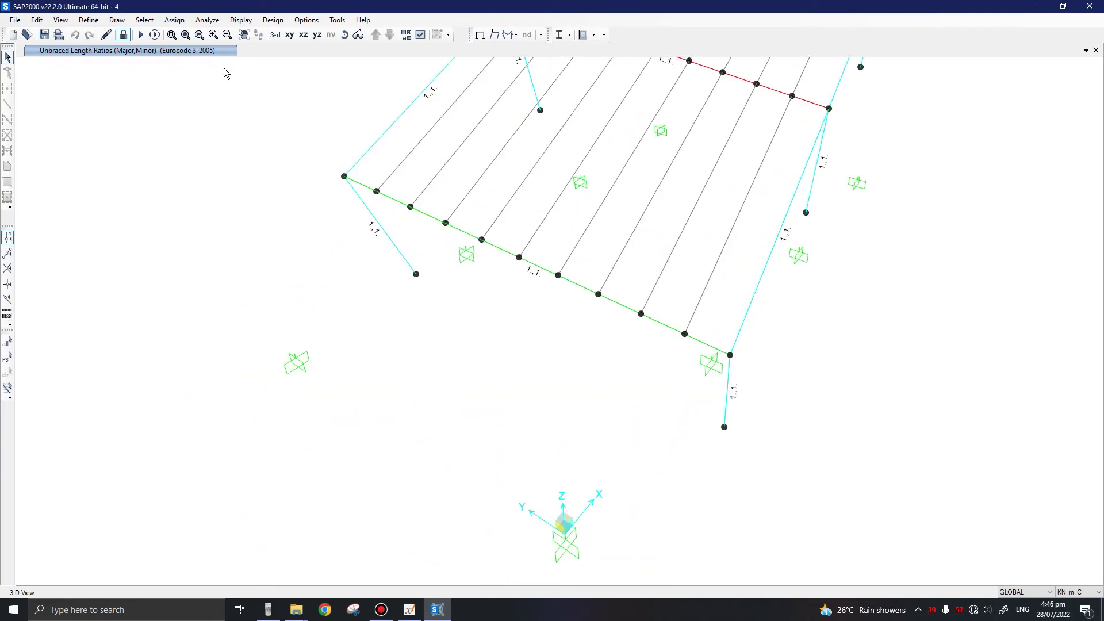
{"action": "middle_click_drag", "start_coordinate": [658, 461], "coordinate": [532, 523]}
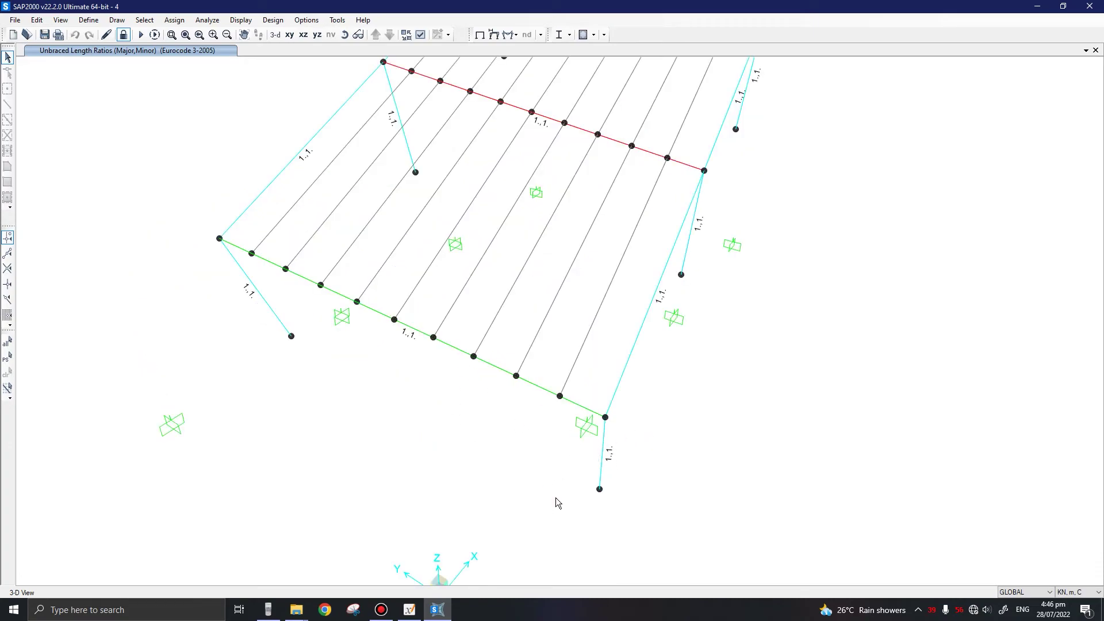
- Clear the unbraced length labels and show the P-M Ratio Colors & Values design output again
{"action": "key", "text": "F4"}
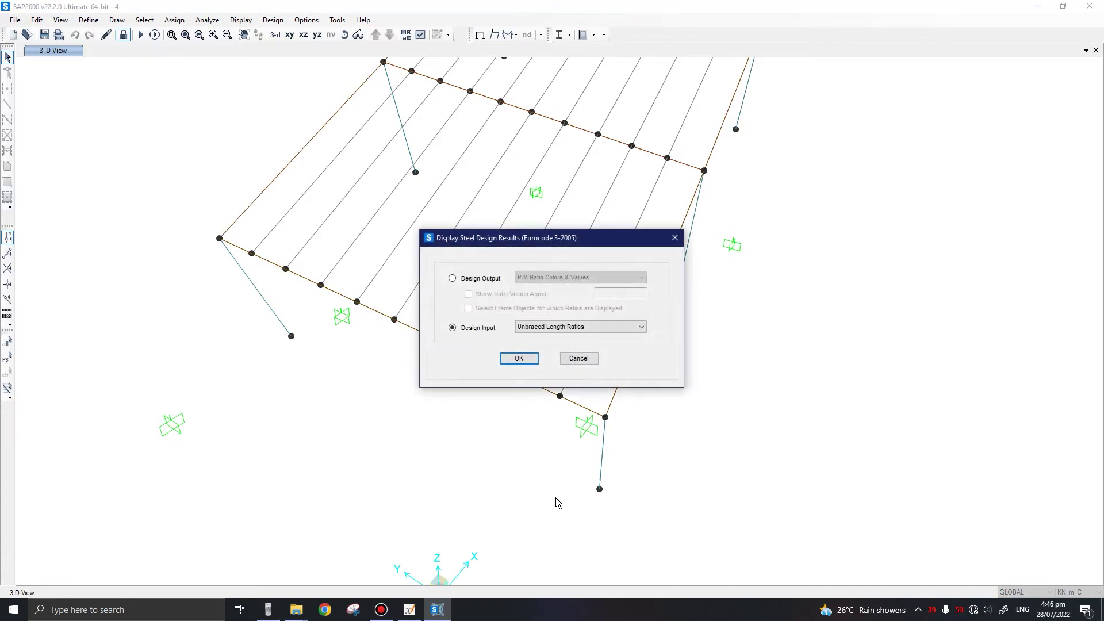
{"action": "left_click", "coordinate": [452, 278]}
{"action": "left_click", "coordinate": [518, 359]}
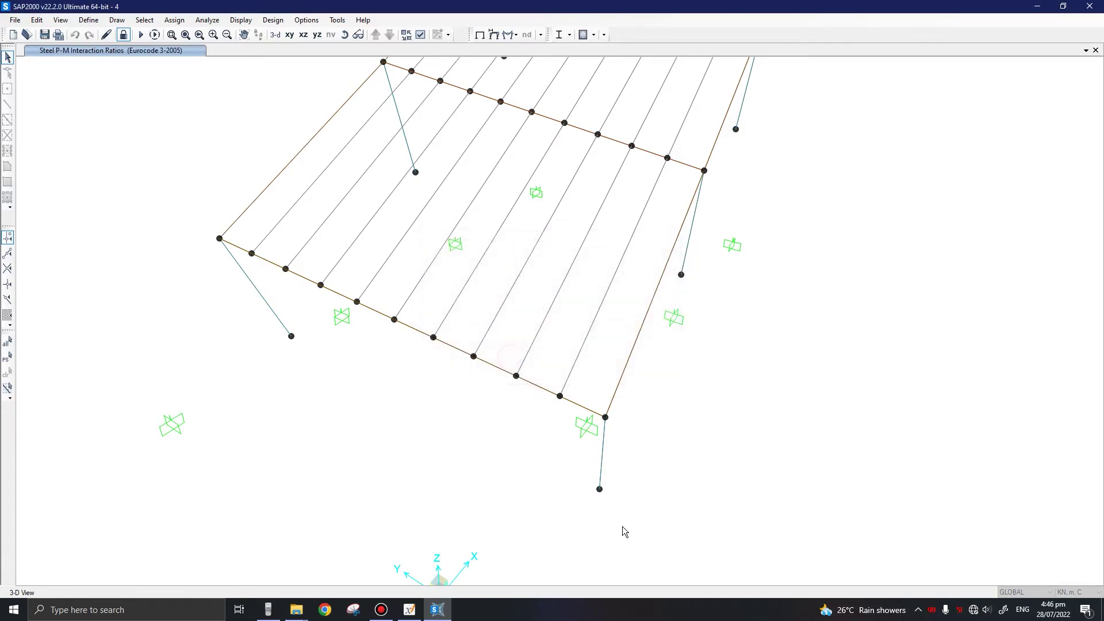
{"action": "middle_click_drag", "start_coordinate": [728, 520], "coordinate": [619, 405], "text": "shift"}
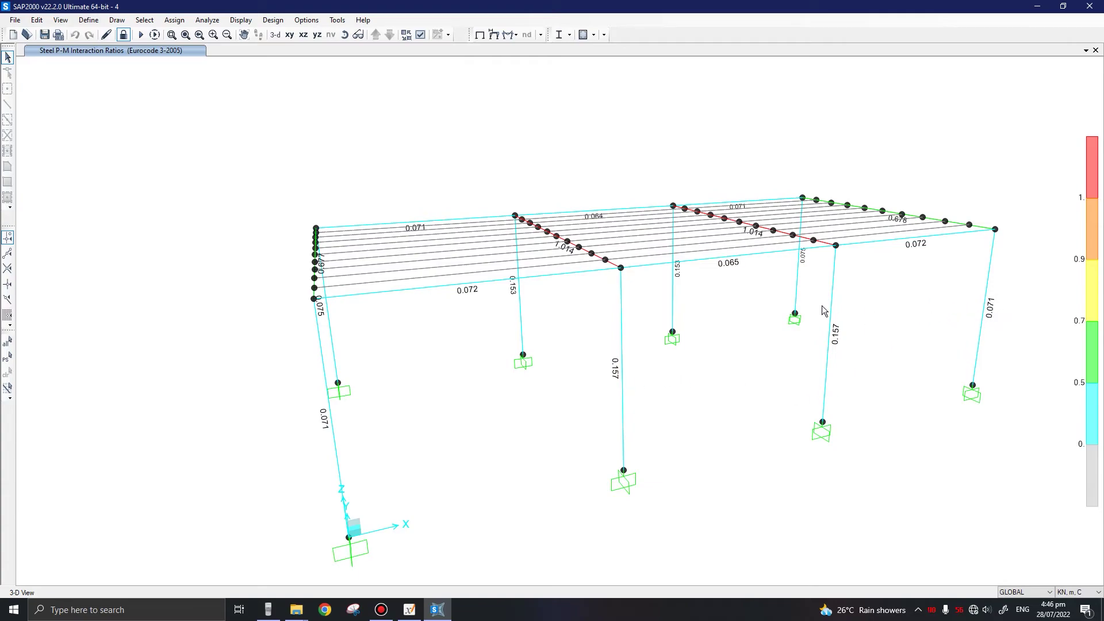
{"action": "middle_click_drag", "start_coordinate": [415, 419], "coordinate": [434, 440]}
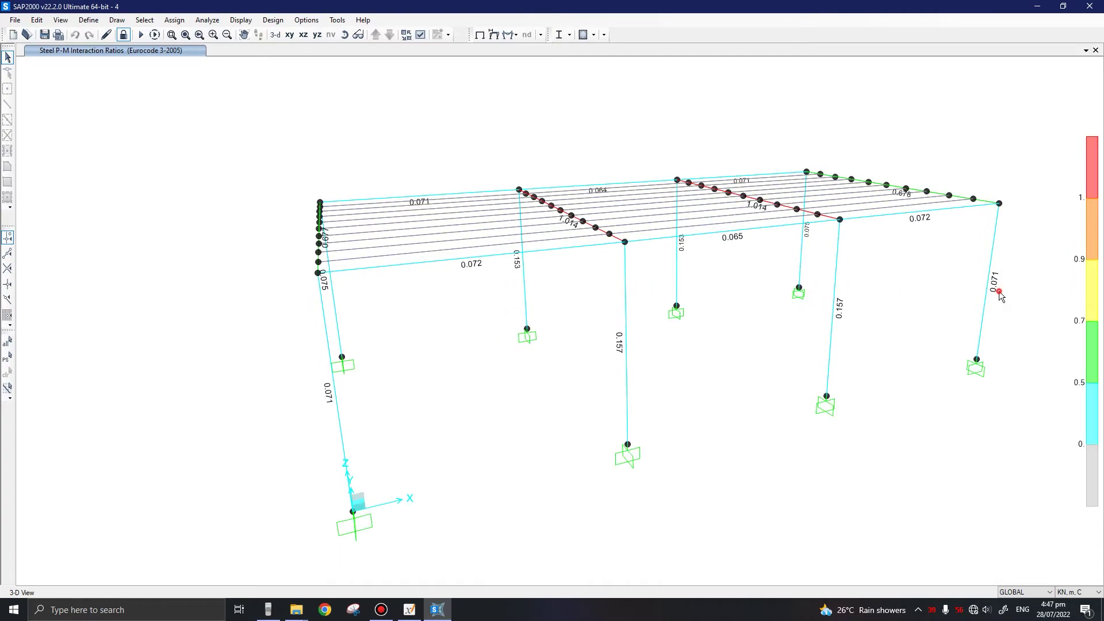
- Review the steel stress check information of the front inner column farther from the origin, then close it without changes
{"action": "left_click_drag", "start_coordinate": [1001, 256], "coordinate": [813, 353]}
{"action": "left_click", "coordinate": [840, 302]}
{"action": "right_click", "coordinate": [834, 292]}
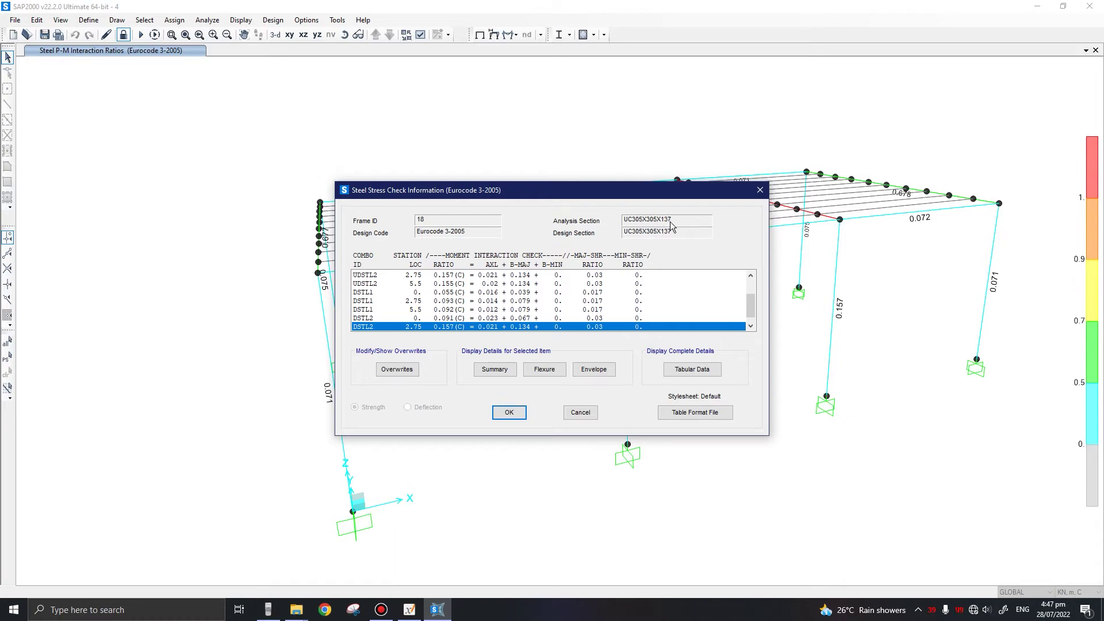
{"action": "left_click", "coordinate": [579, 412]}
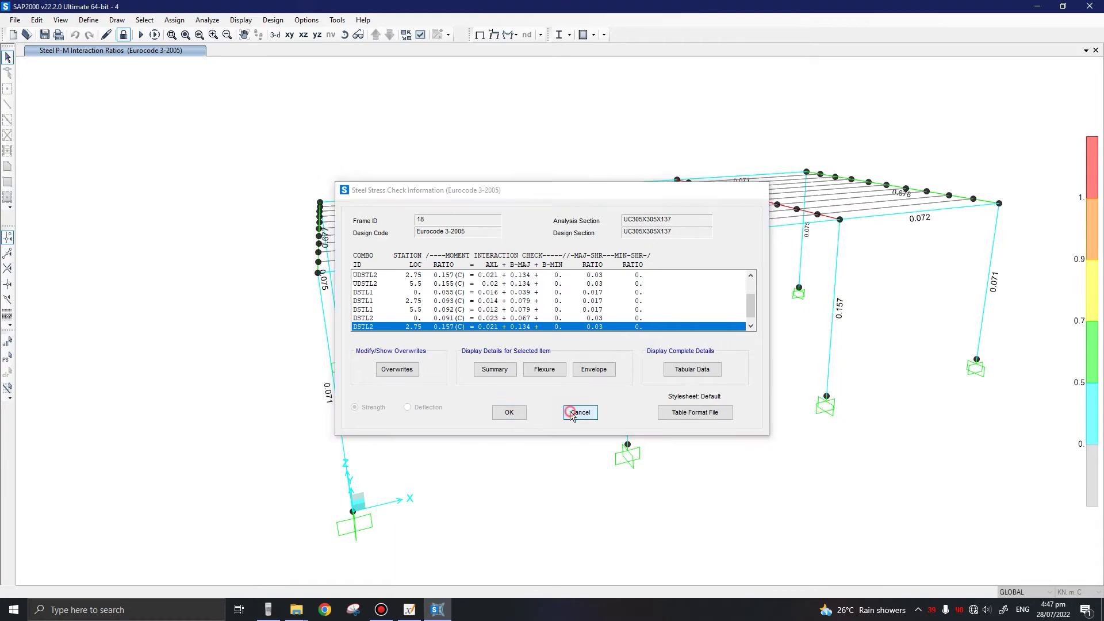
{"action": "left_click", "coordinate": [250, 110]}
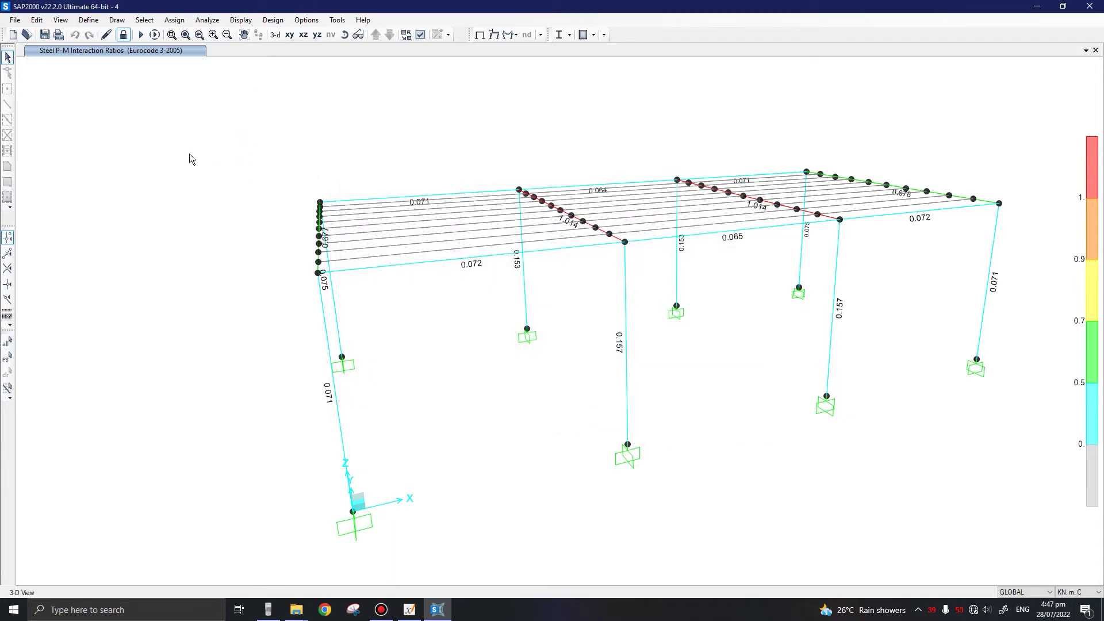
- Unlock the model and accept the deletion of its analysis results
{"action": "middle_click_drag", "start_coordinate": [537, 290], "coordinate": [585, 354], "text": "shift"}
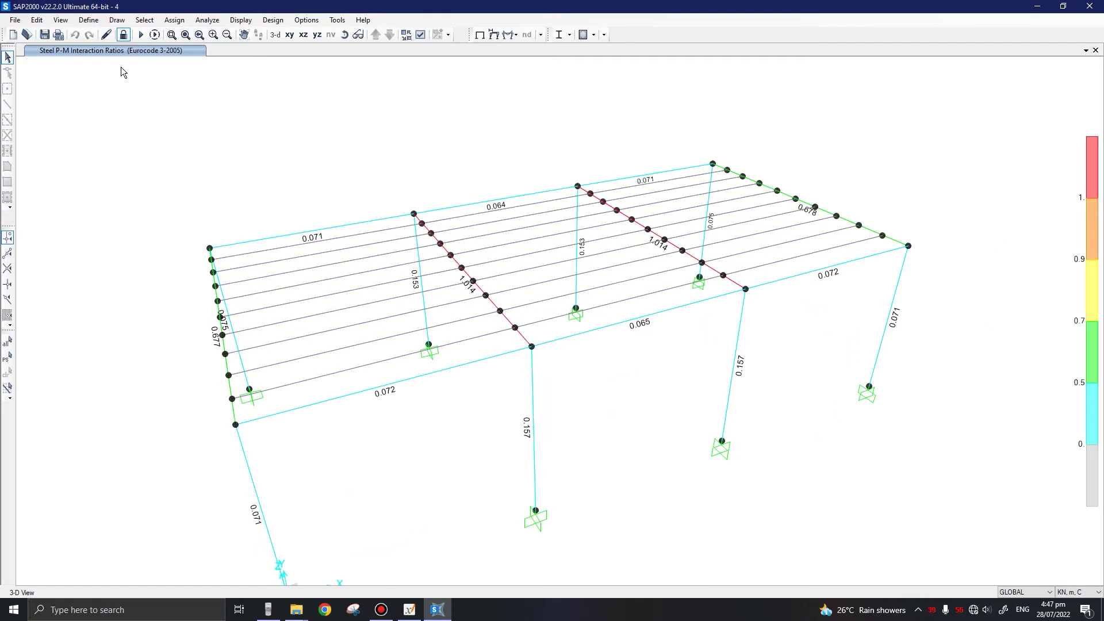
{"action": "left_click", "coordinate": [123, 34]}
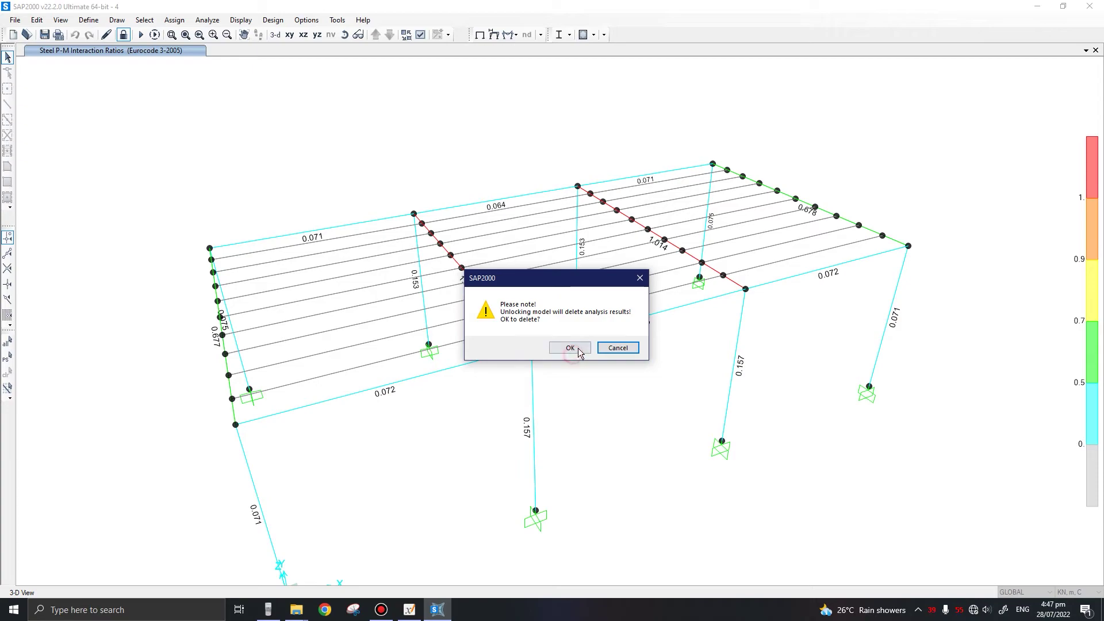
{"action": "left_click", "coordinate": [570, 348]}
- Start importing a steel I/Wide Flange frame section from the BSShapes.PRO section property file
{"action": "left_click", "coordinate": [88, 20]}
{"action": "left_click", "coordinate": [115, 52]}
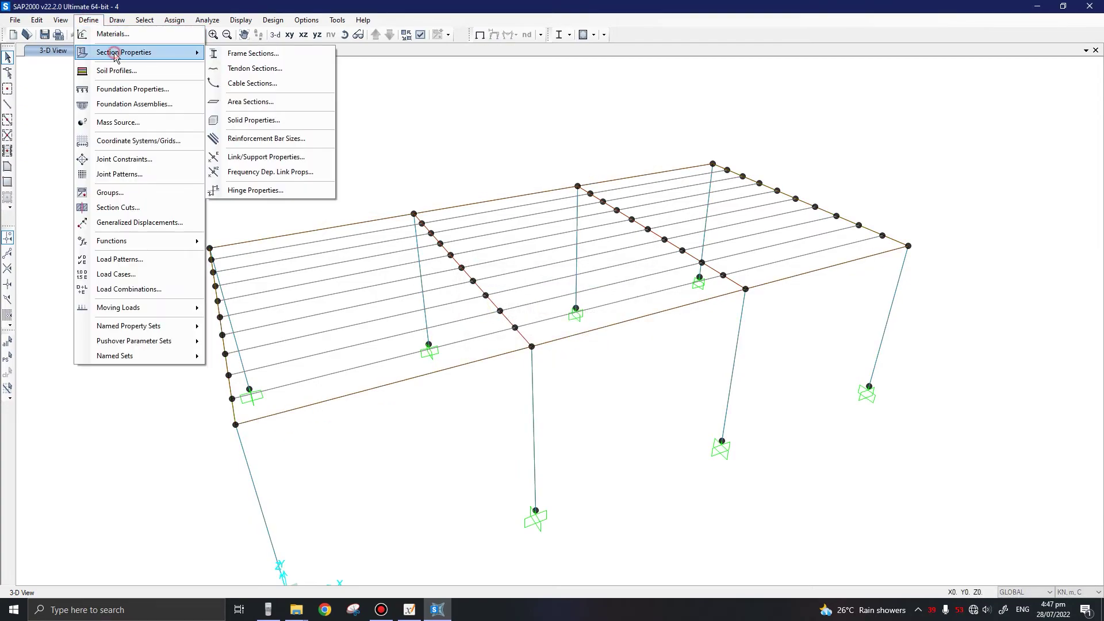
{"action": "left_click", "coordinate": [263, 58]}
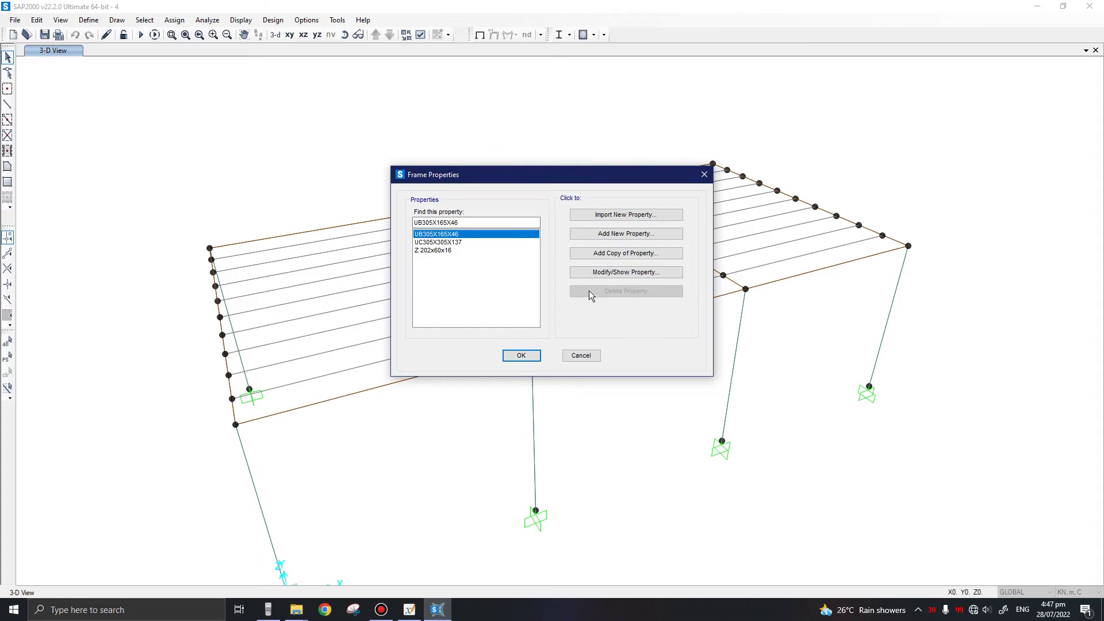
{"action": "left_click", "coordinate": [647, 216]}
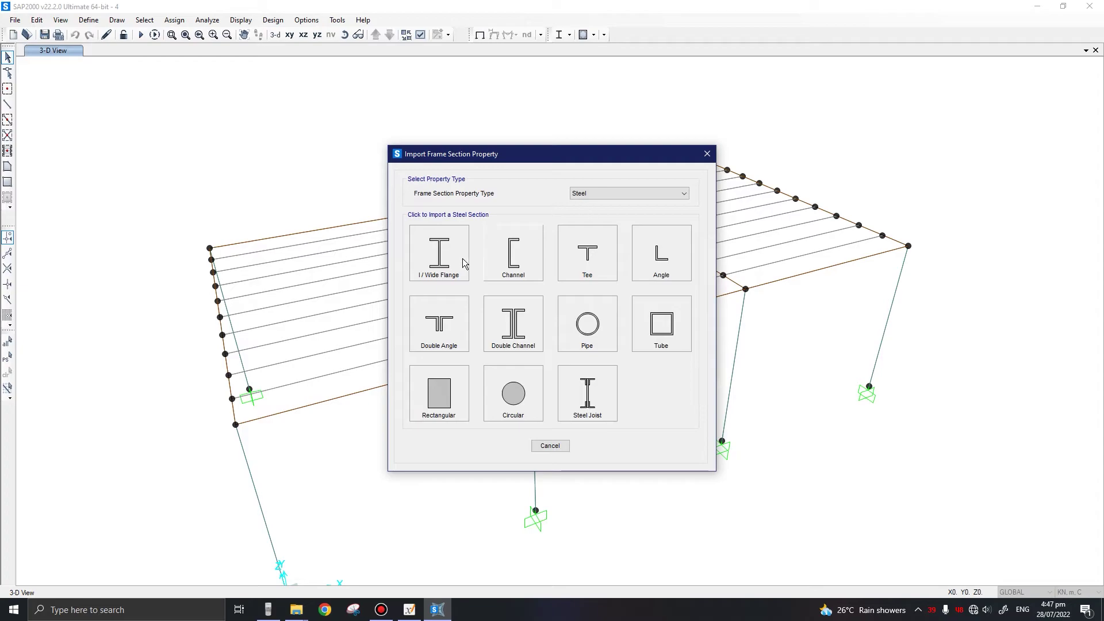
{"action": "left_click", "coordinate": [432, 267]}
{"action": "scroll", "coordinate": [575, 391], "scroll_direction": "down", "scroll_amount": 2}
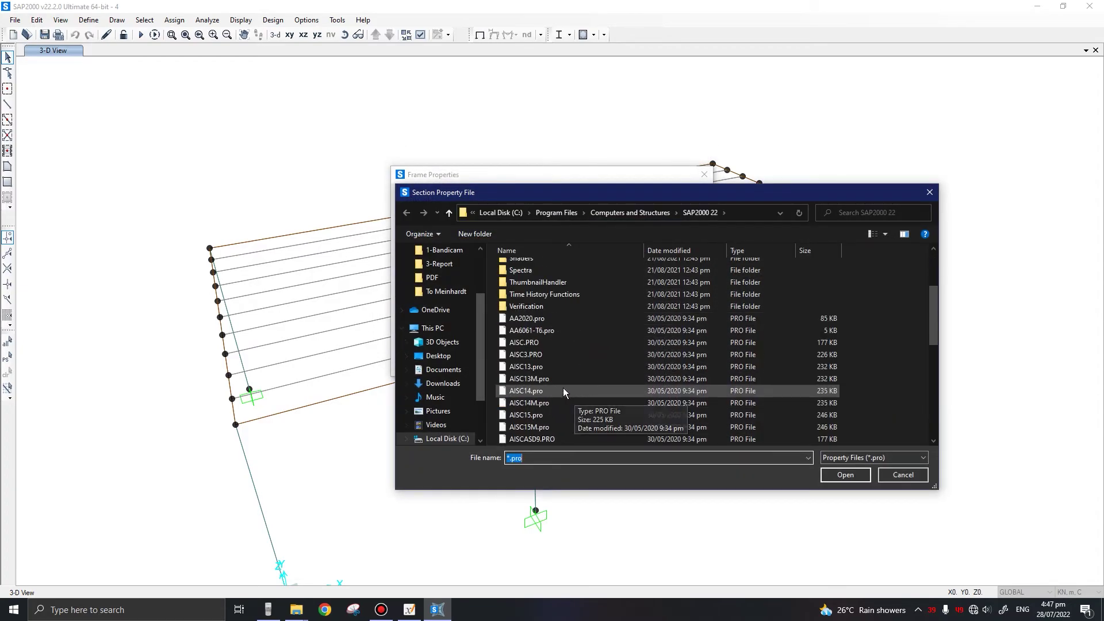
{"action": "scroll", "coordinate": [551, 345], "scroll_direction": "down", "scroll_amount": 4}
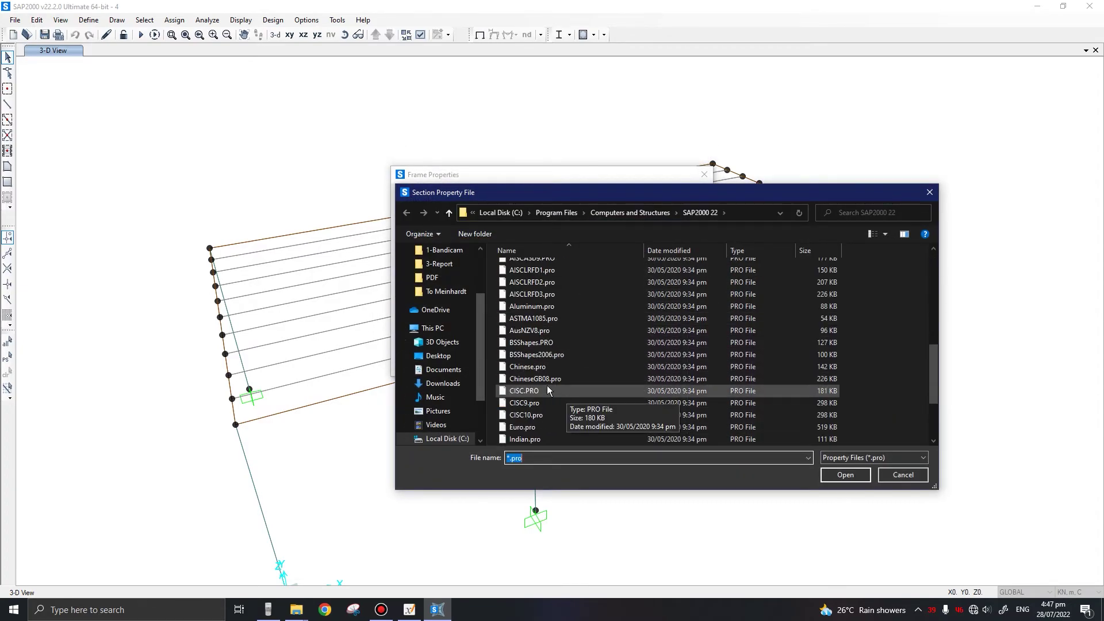
{"action": "double_click", "coordinate": [550, 355]}
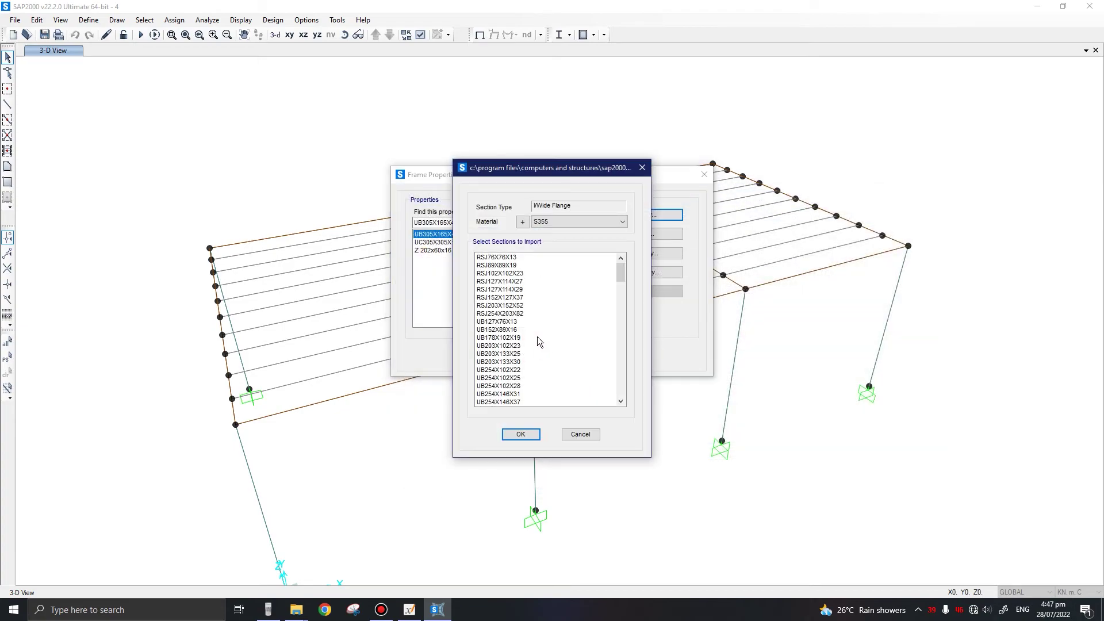
- Import the UB305X165X54 section with S275 as its material
{"action": "left_click", "coordinate": [564, 223]}
{"action": "left_click", "coordinate": [592, 247]}
{"action": "left_click_drag", "start_coordinate": [623, 273], "coordinate": [622, 293]}
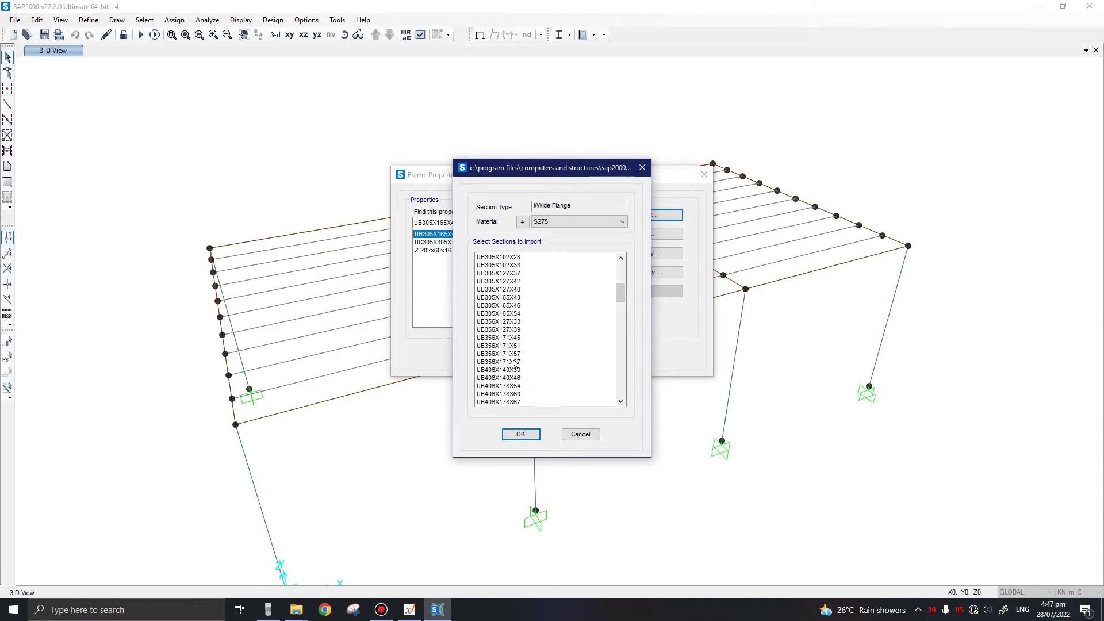
{"action": "scroll", "coordinate": [514, 364], "scroll_direction": "up", "scroll_amount": 1}
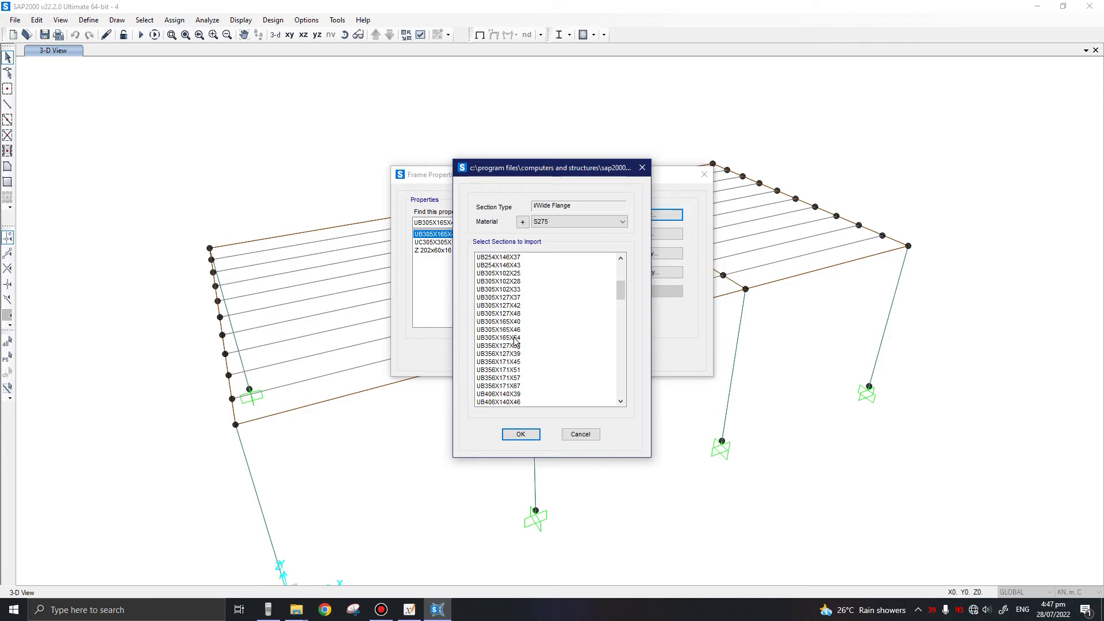
{"action": "left_click", "coordinate": [523, 331]}
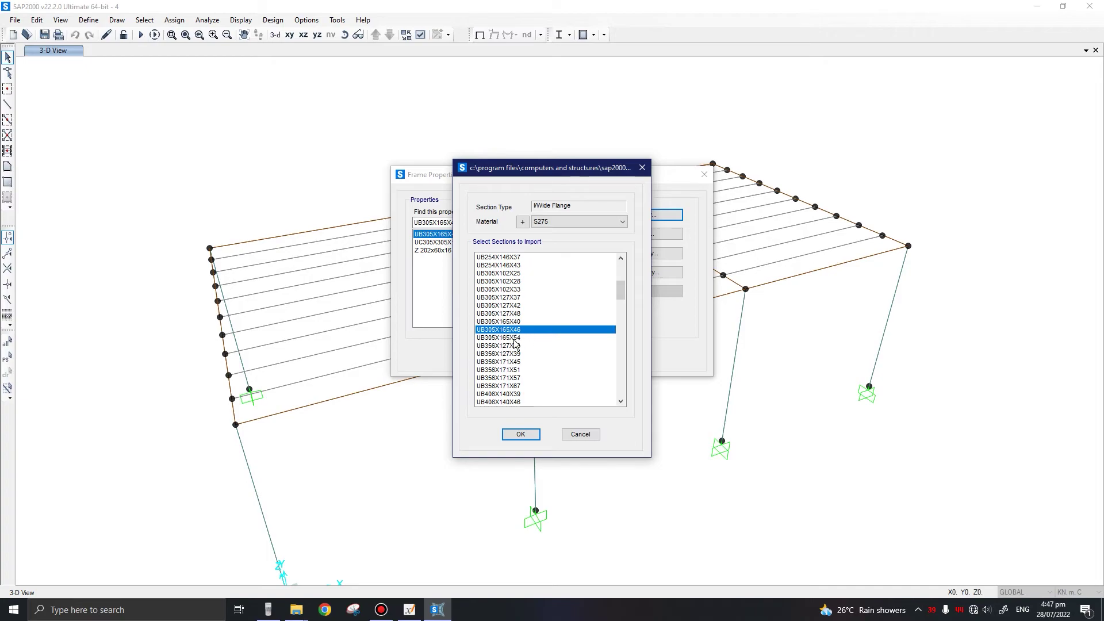
{"action": "left_click", "coordinate": [513, 339]}
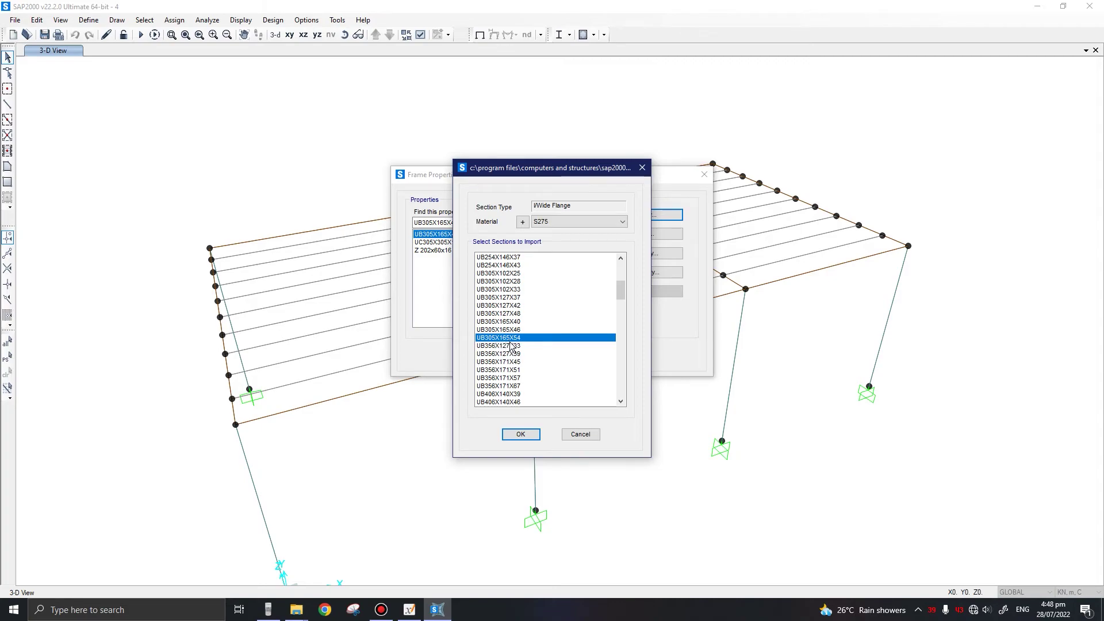
{"action": "left_click", "coordinate": [521, 435]}
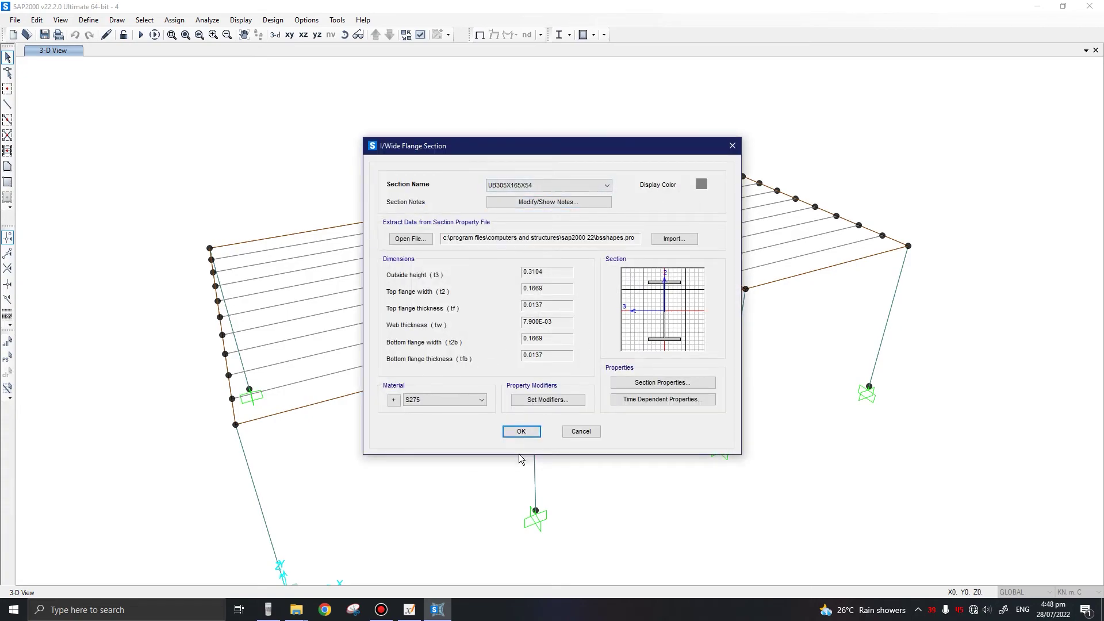
{"action": "left_click", "coordinate": [521, 431]}
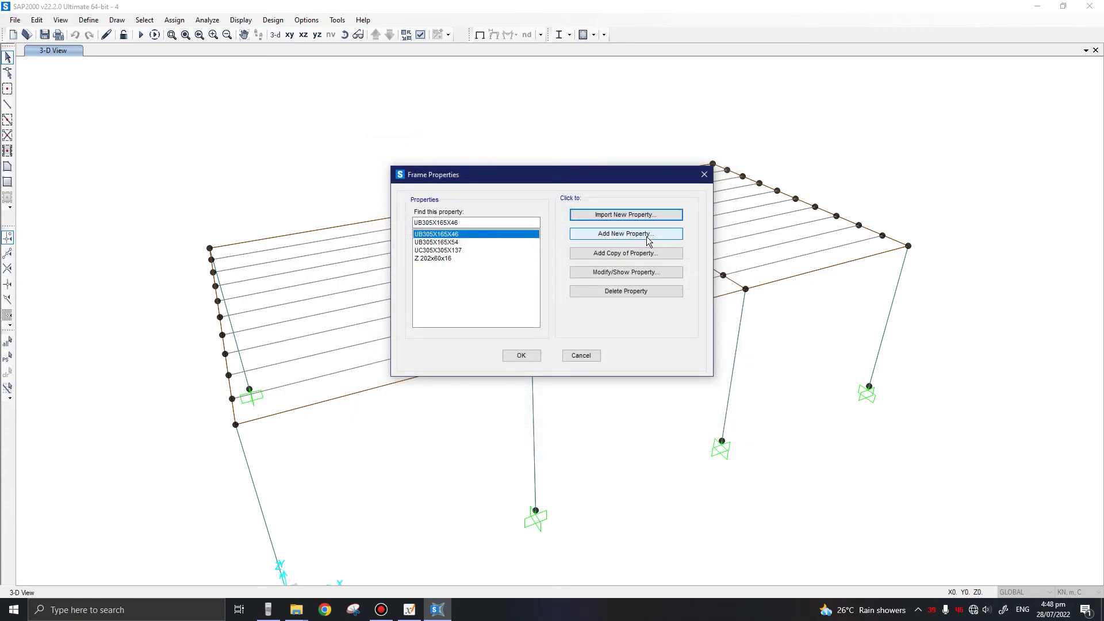
- Import the I/Wide Flange section UC203X203X52 with material S275 and accept the frame property definitions
{"action": "left_click", "coordinate": [643, 219]}
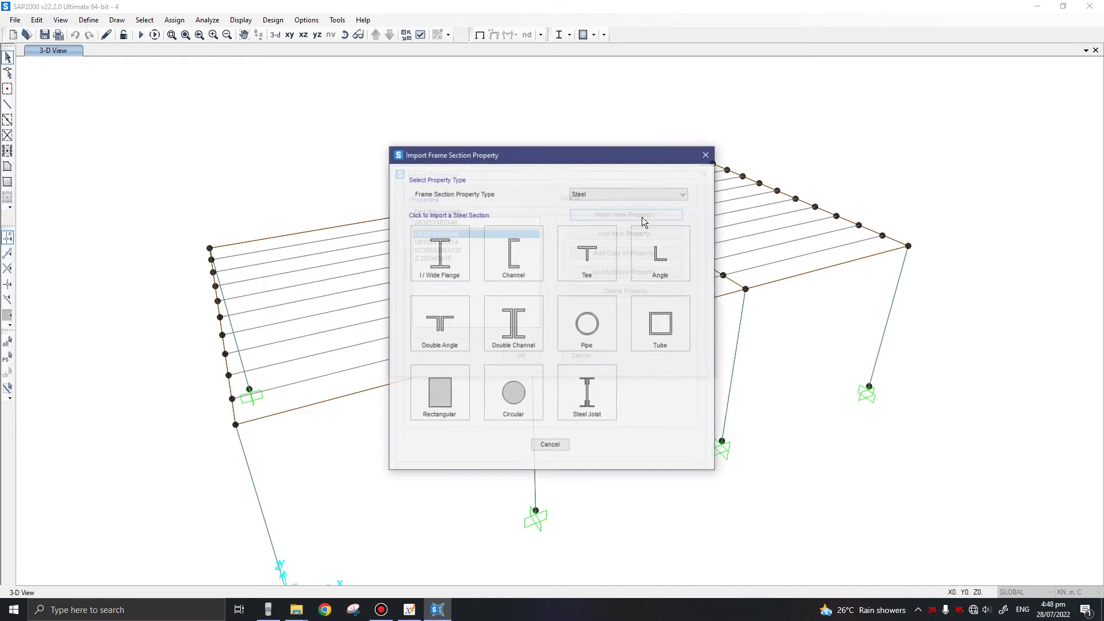
{"action": "left_click", "coordinate": [439, 259]}
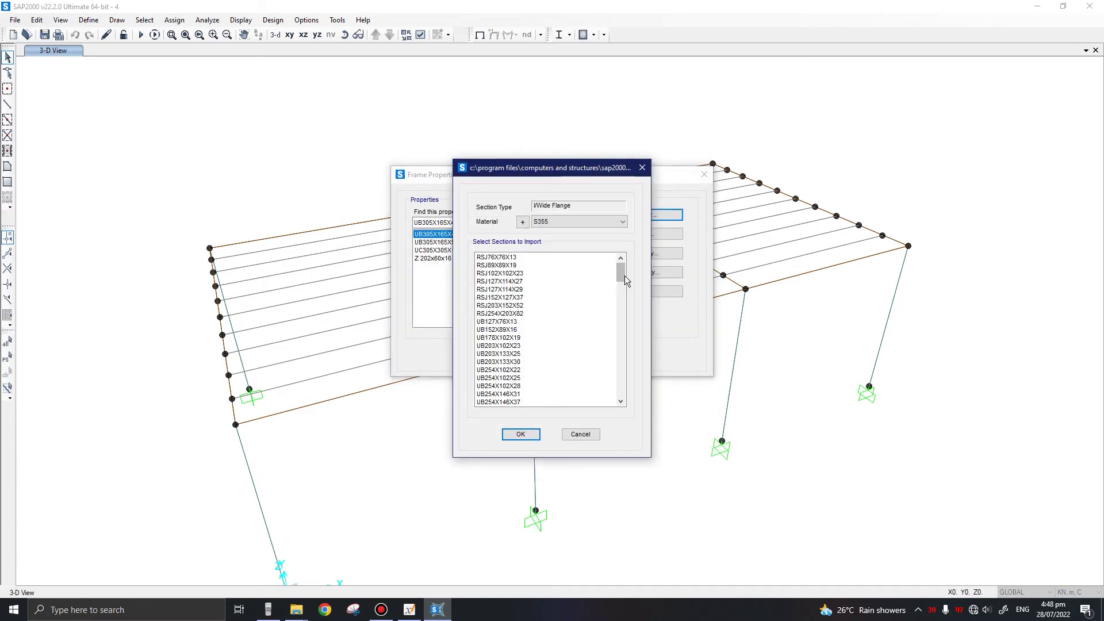
{"action": "left_click_drag", "start_coordinate": [624, 276], "coordinate": [605, 387]}
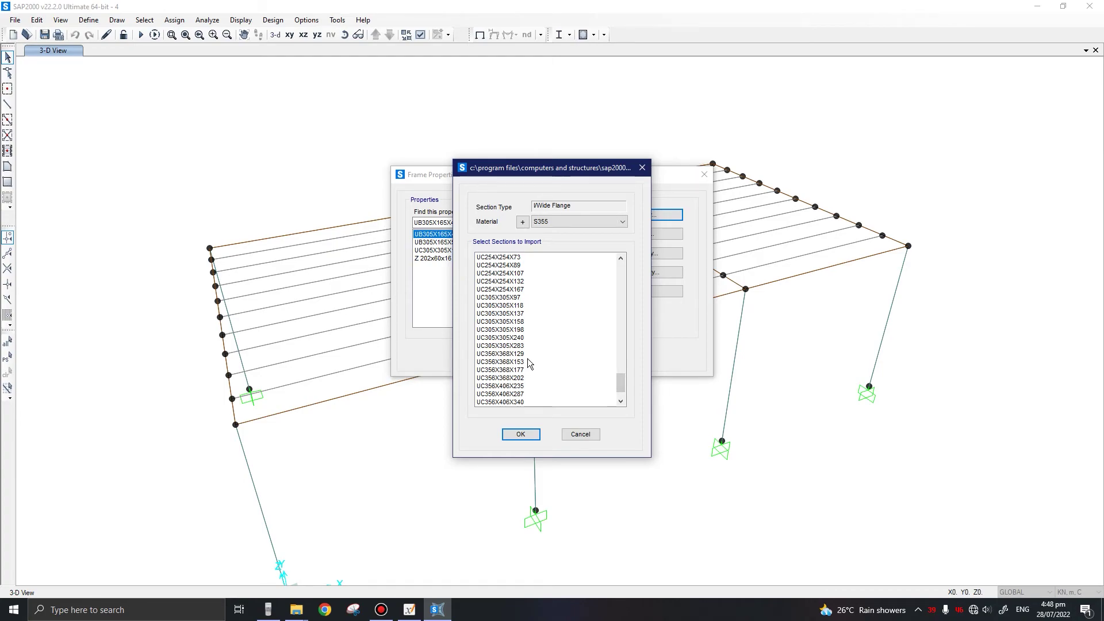
{"action": "scroll", "coordinate": [529, 362], "scroll_direction": "up", "scroll_amount": 3}
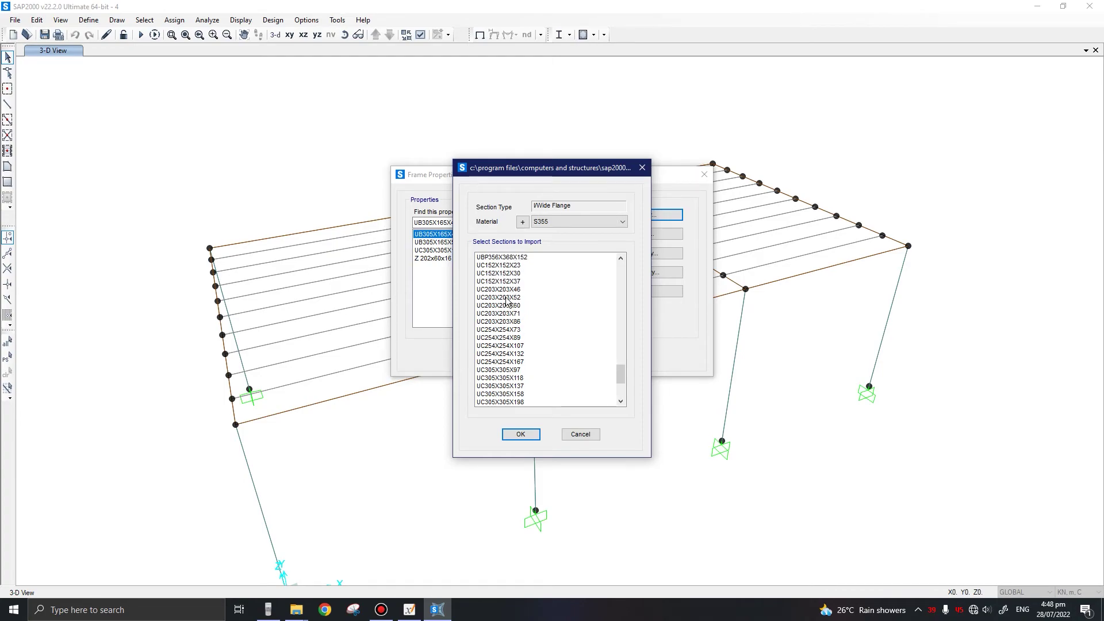
{"action": "left_click", "coordinate": [508, 297]}
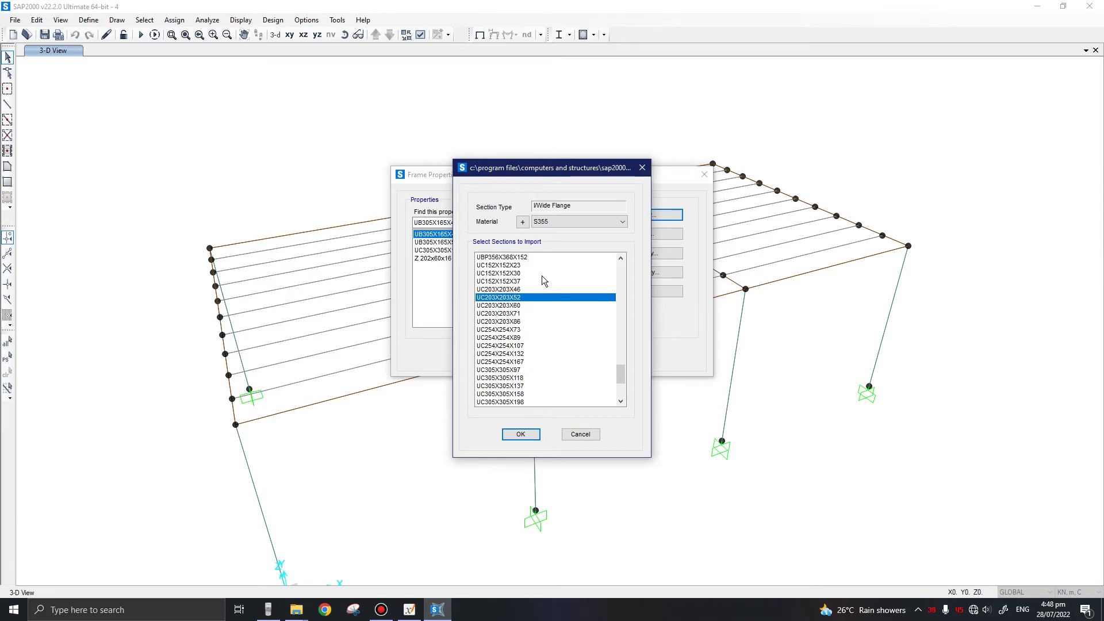
{"action": "left_click", "coordinate": [562, 221]}
{"action": "left_click", "coordinate": [560, 249]}
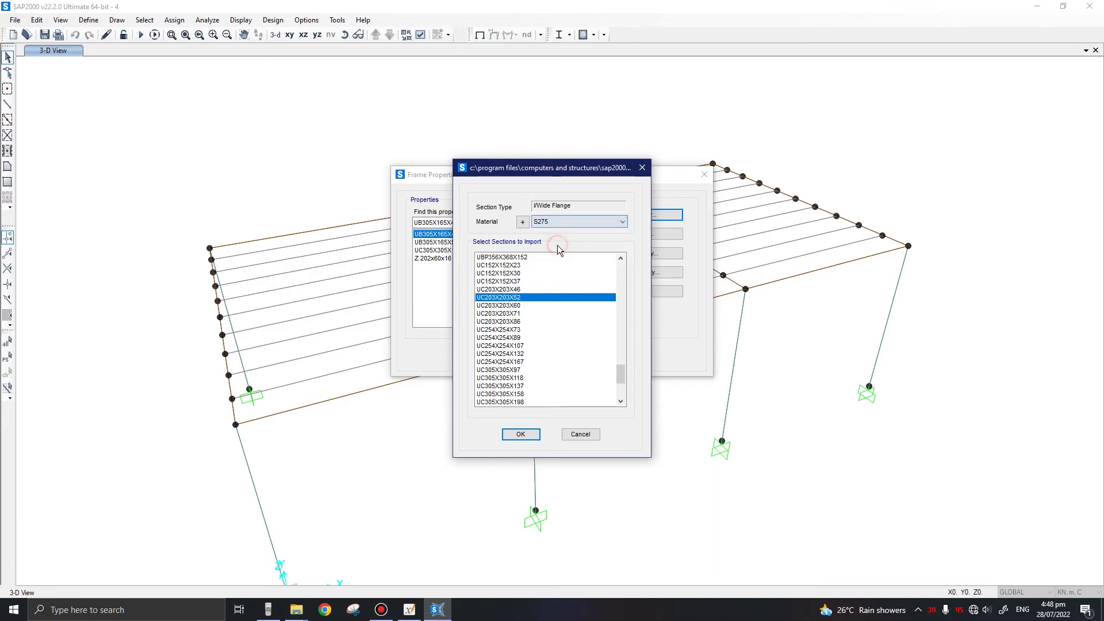
{"action": "left_click", "coordinate": [520, 434]}
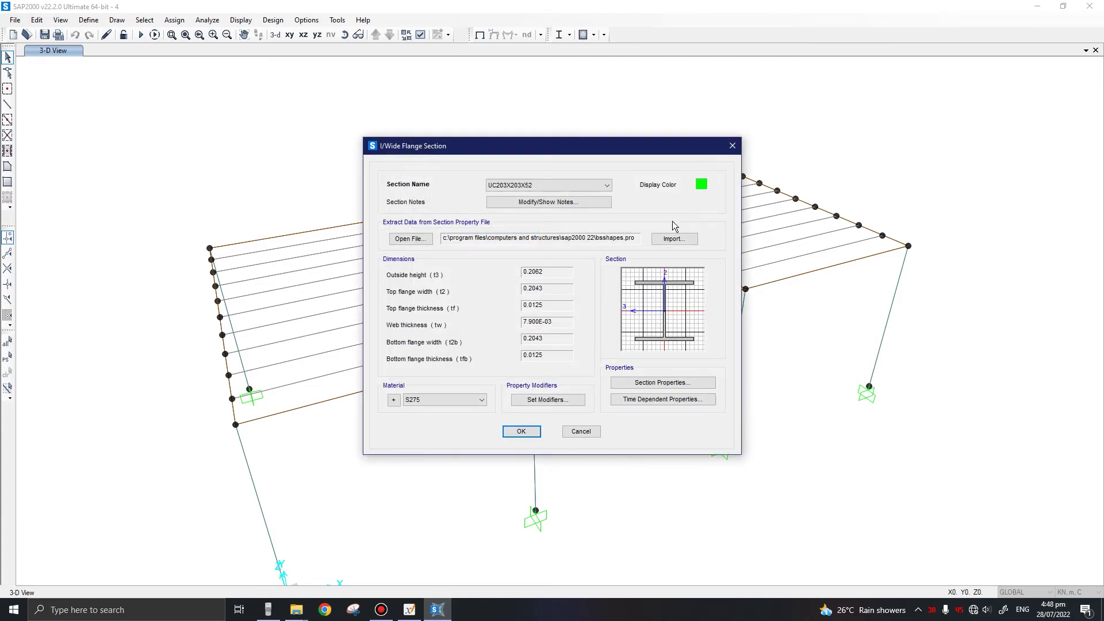
{"action": "left_click", "coordinate": [521, 431]}
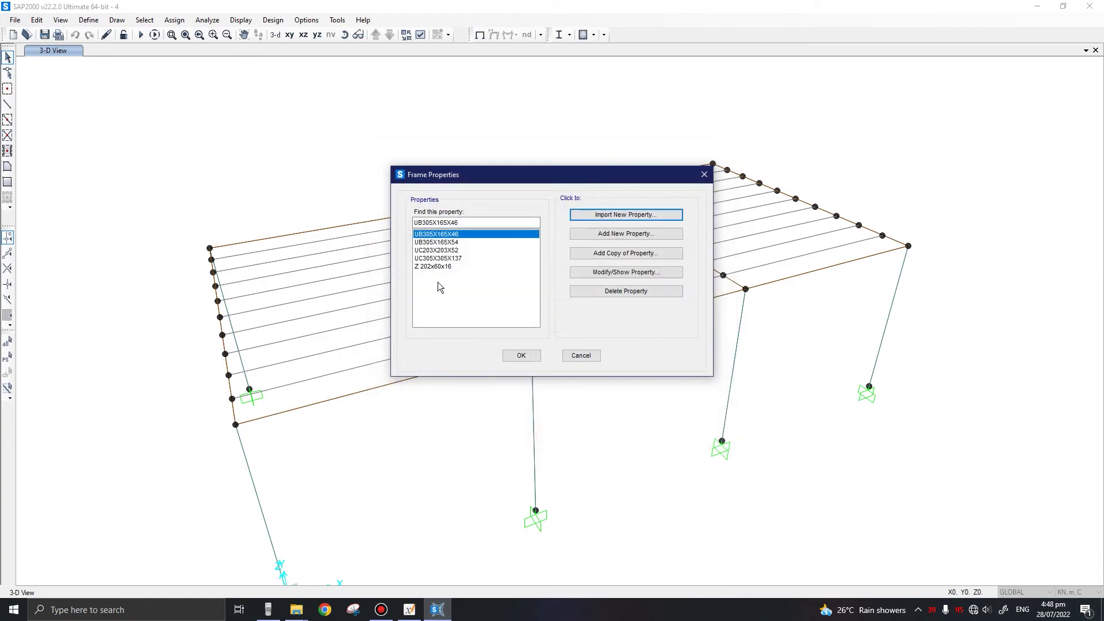
{"action": "left_click", "coordinate": [520, 355]}
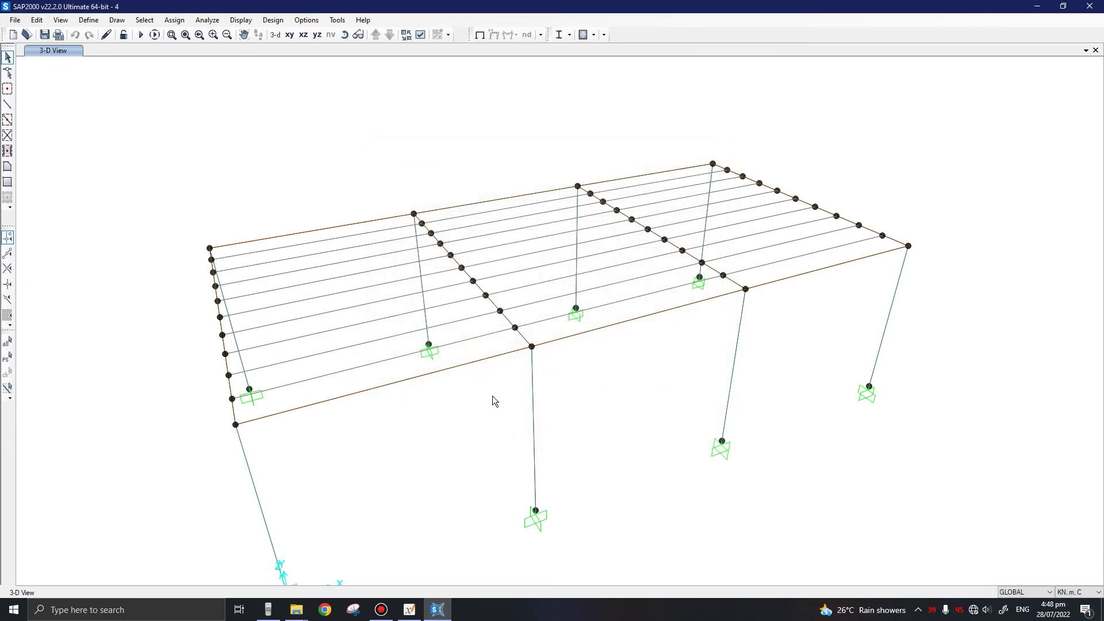
- Assign the UB305X165X54 frame section to the four transverse roof beams
{"action": "mouse_move", "coordinate": [579, 406]}
{"action": "middle_mouse_down", "text": "shift"}
{"action": "mouse_move", "coordinate": [870, 459]}
{"action": "mouse_move", "coordinate": [705, 498]}
{"action": "mouse_move", "coordinate": [553, 465]}
{"action": "middle_mouse_up", "text": "shift"}
{"action": "left_click", "coordinate": [460, 476]}
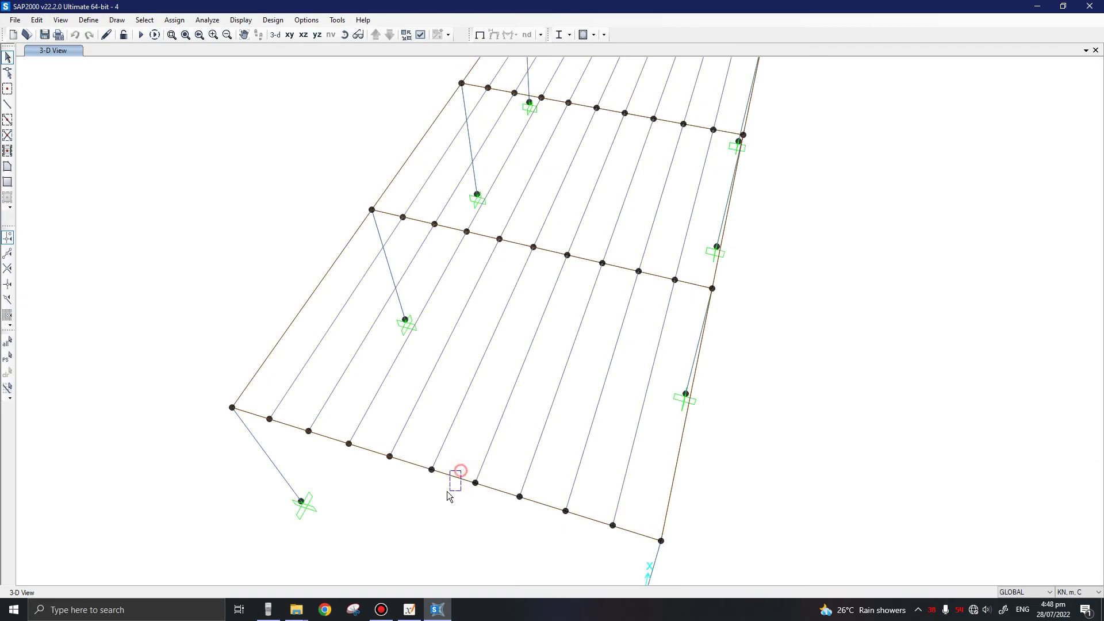
{"action": "left_click", "coordinate": [554, 251]}
{"action": "left_click", "coordinate": [615, 111]}
{"action": "middle_click_drag", "start_coordinate": [599, 140], "coordinate": [717, 451]}
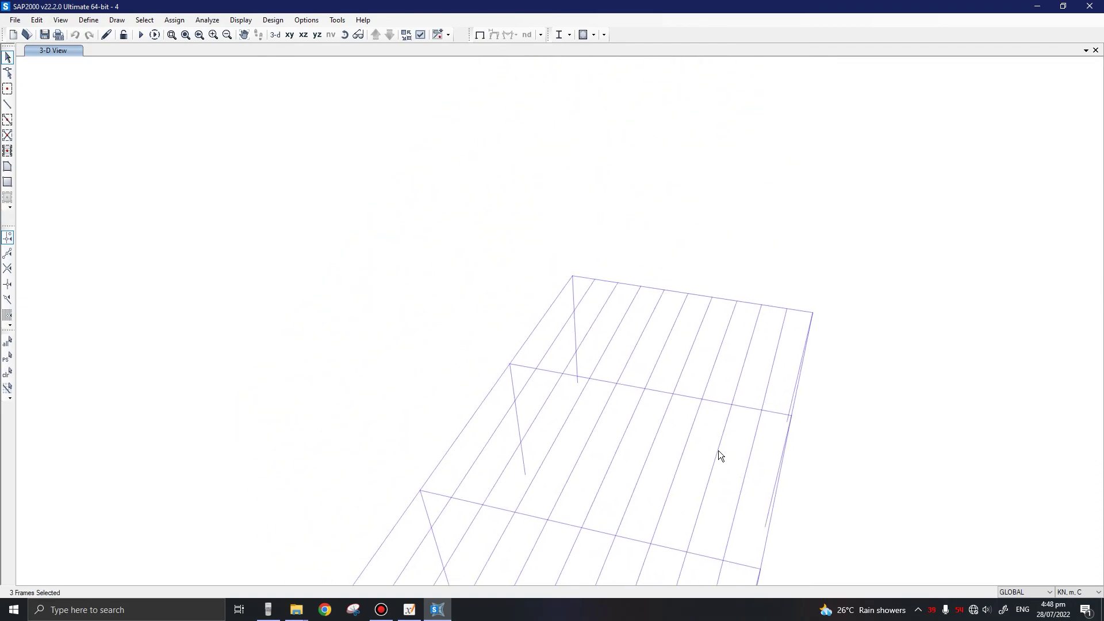
{"action": "left_click", "coordinate": [693, 295]}
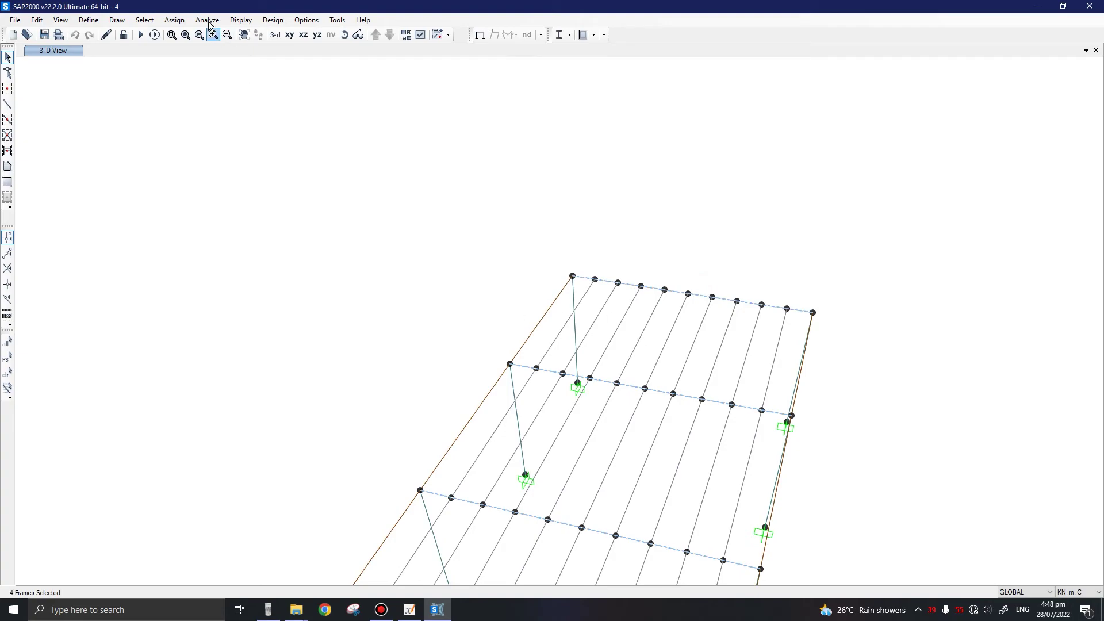
{"action": "left_click", "coordinate": [173, 21]}
{"action": "mouse_move", "coordinate": [204, 50]}
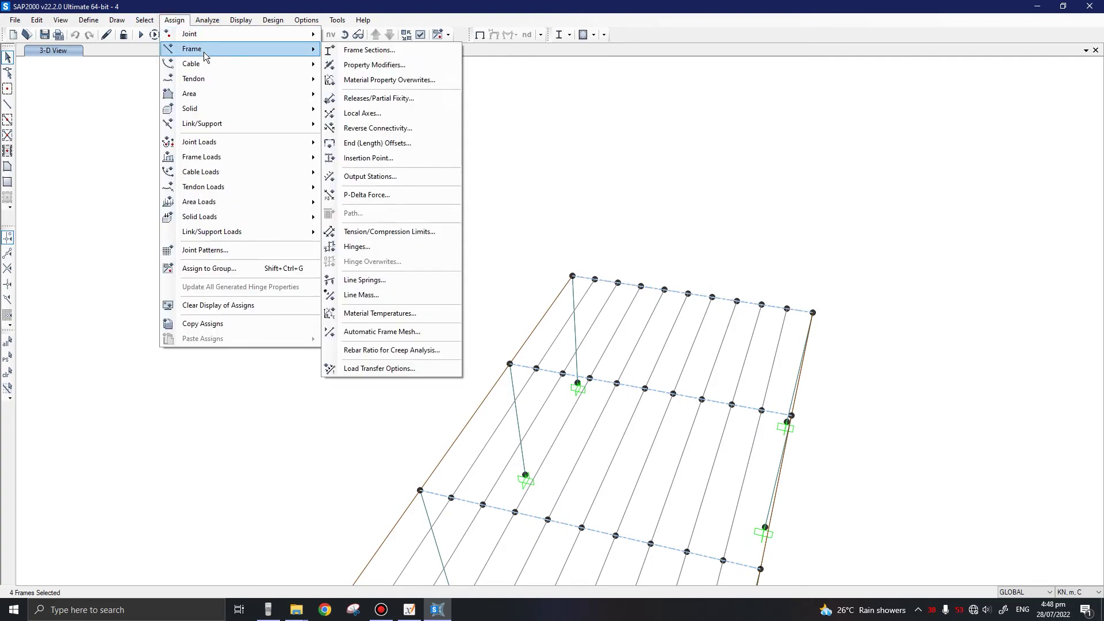
{"action": "left_click", "coordinate": [394, 52]}
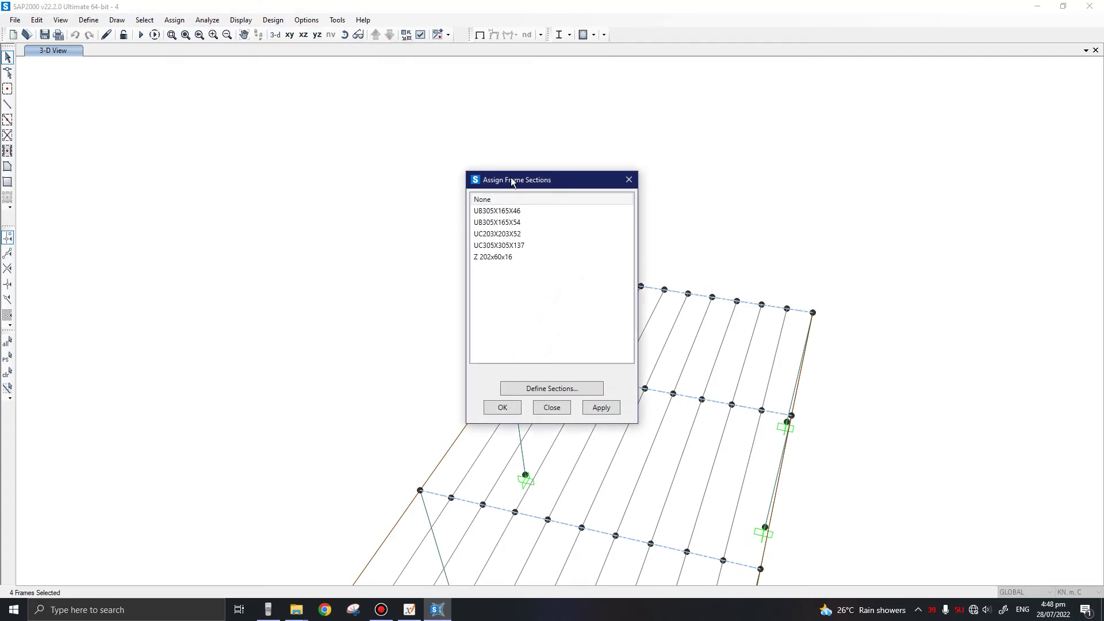
{"action": "left_click", "coordinate": [419, 192]}
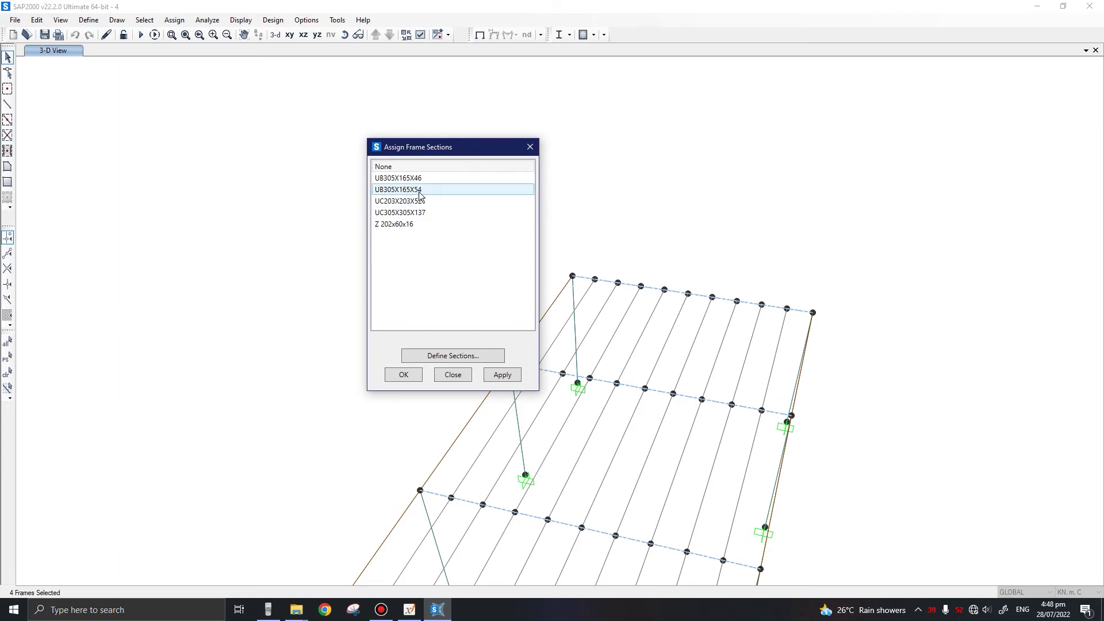
{"action": "left_click_drag", "start_coordinate": [437, 141], "coordinate": [373, 139]}
{"action": "left_click", "coordinate": [436, 367]}
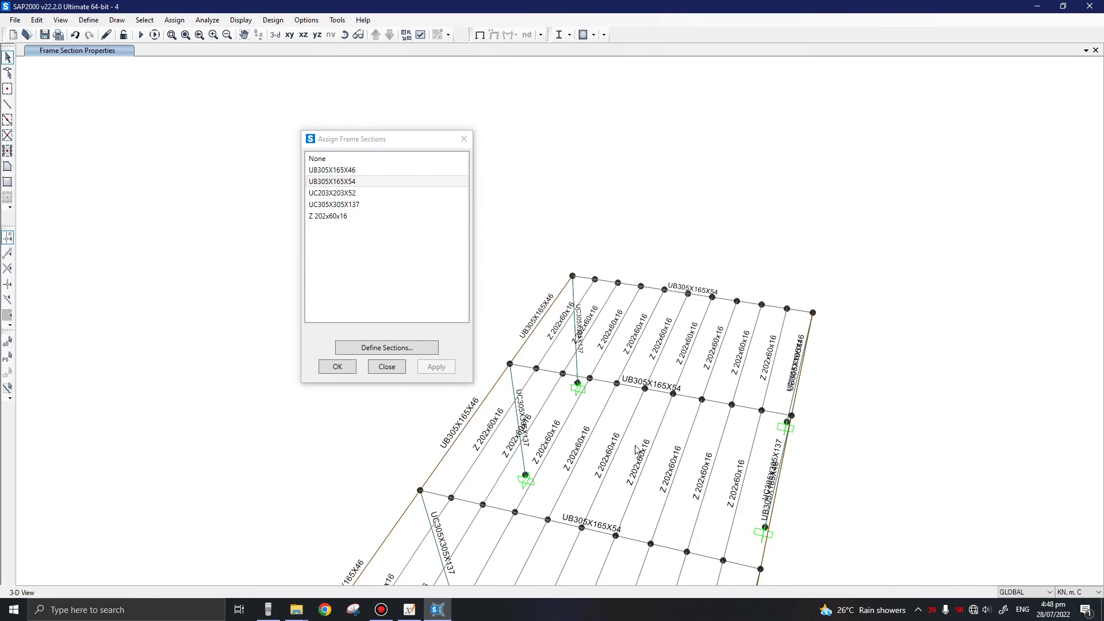
- Assign the UC203X203X52 frame section to all eight columns
{"action": "middle_click_drag", "start_coordinate": [637, 450], "coordinate": [708, 323]}
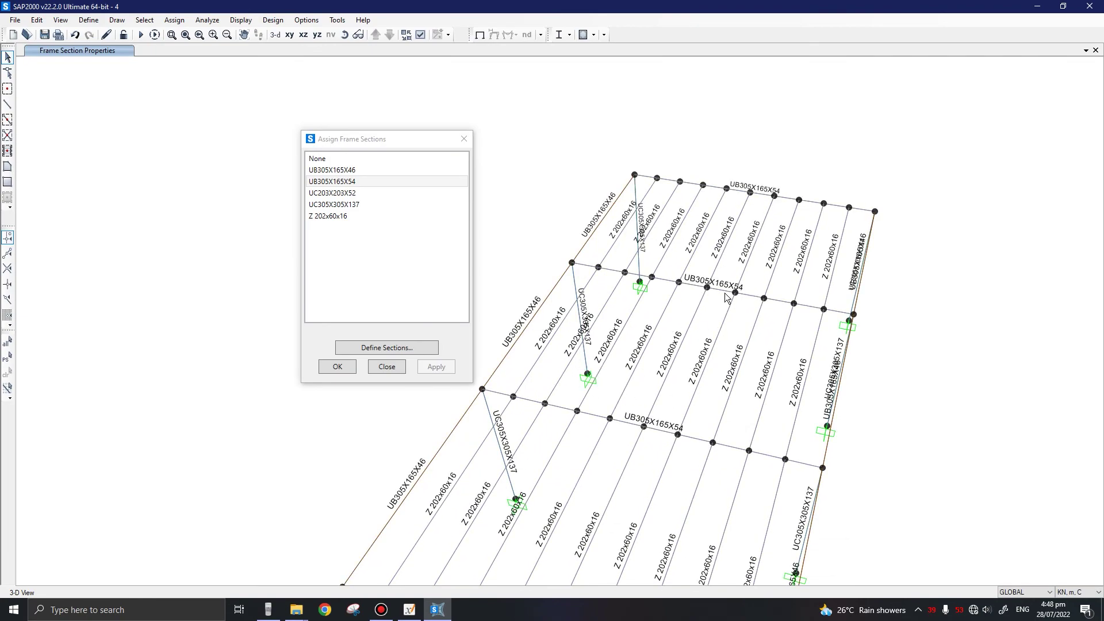
{"action": "middle_click_drag", "start_coordinate": [709, 322], "coordinate": [1093, 348], "text": "shift"}
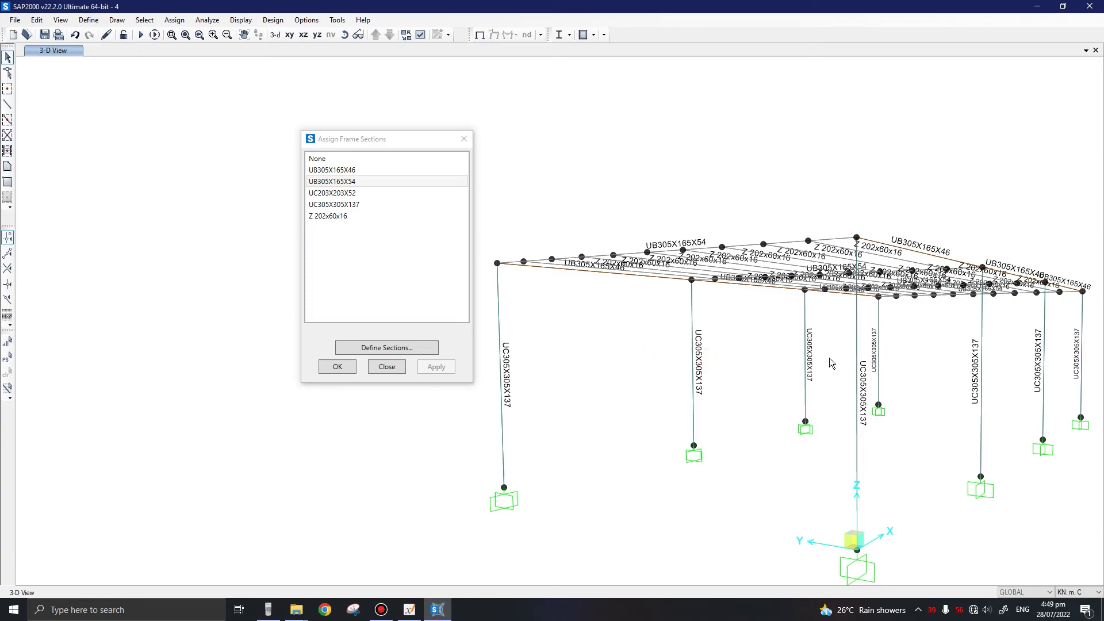
{"action": "left_click_drag", "start_coordinate": [1098, 354], "coordinate": [513, 337]}
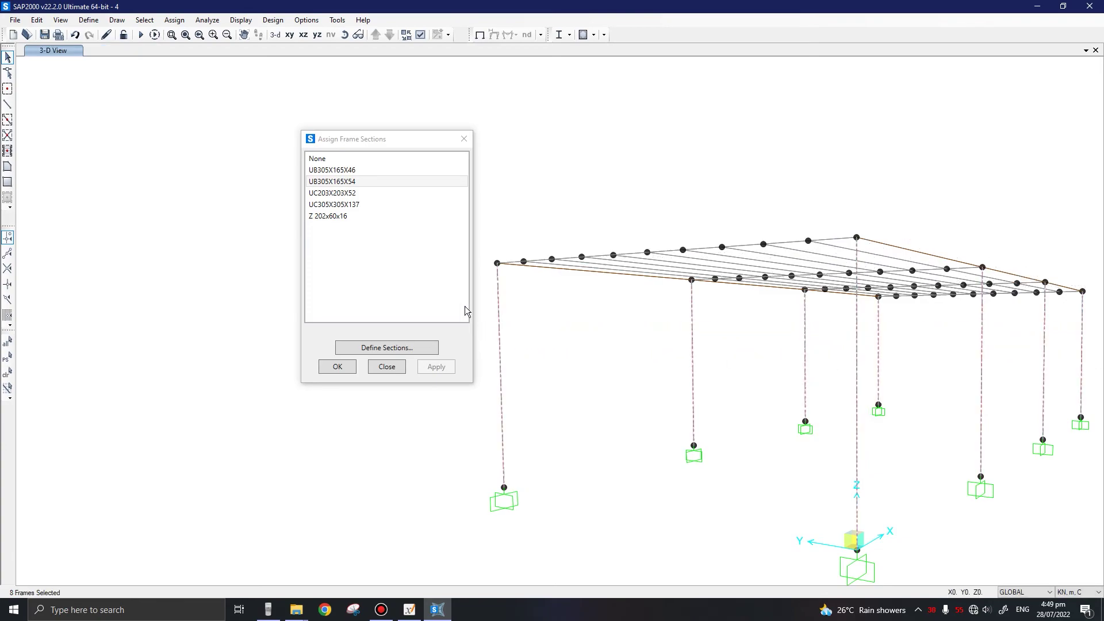
{"action": "left_click", "coordinate": [344, 195]}
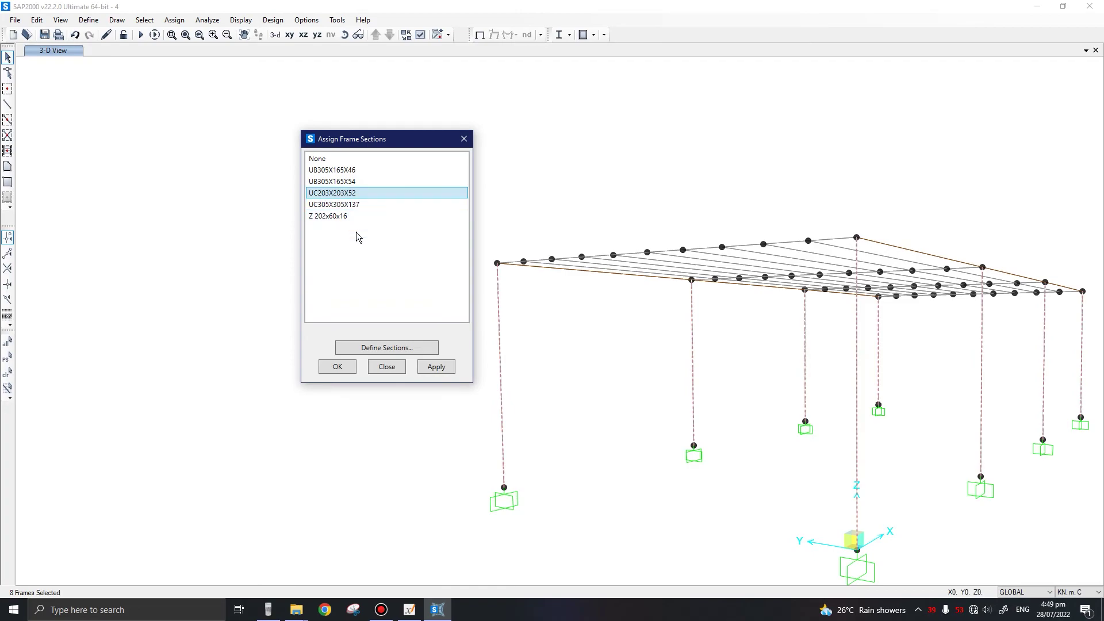
{"action": "left_click", "coordinate": [442, 371]}
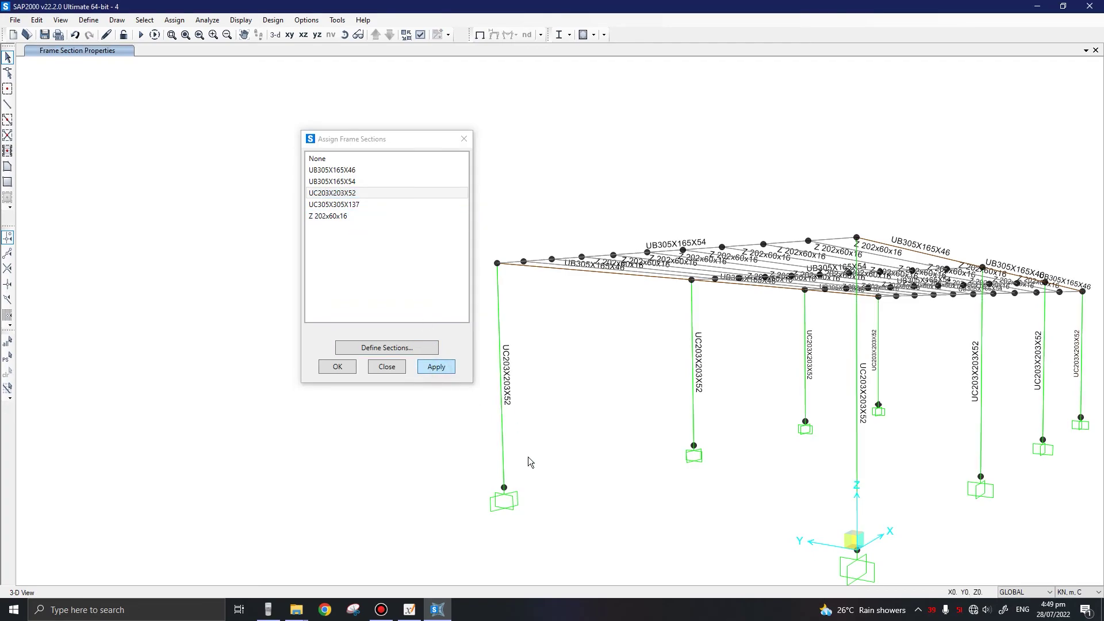
- Import the I/Wide Flange section UB203X102X23 with S275 as its material
{"action": "middle_click_drag", "start_coordinate": [616, 430], "coordinate": [588, 403], "text": "shift"}
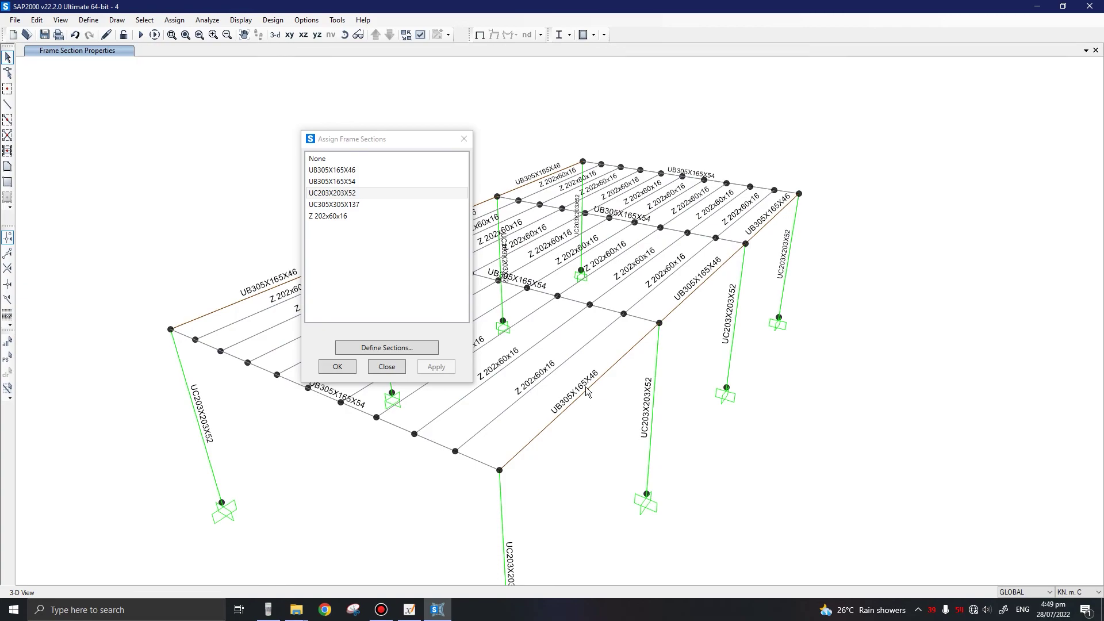
{"action": "left_click", "coordinate": [379, 370]}
{"action": "left_click", "coordinate": [89, 20]}
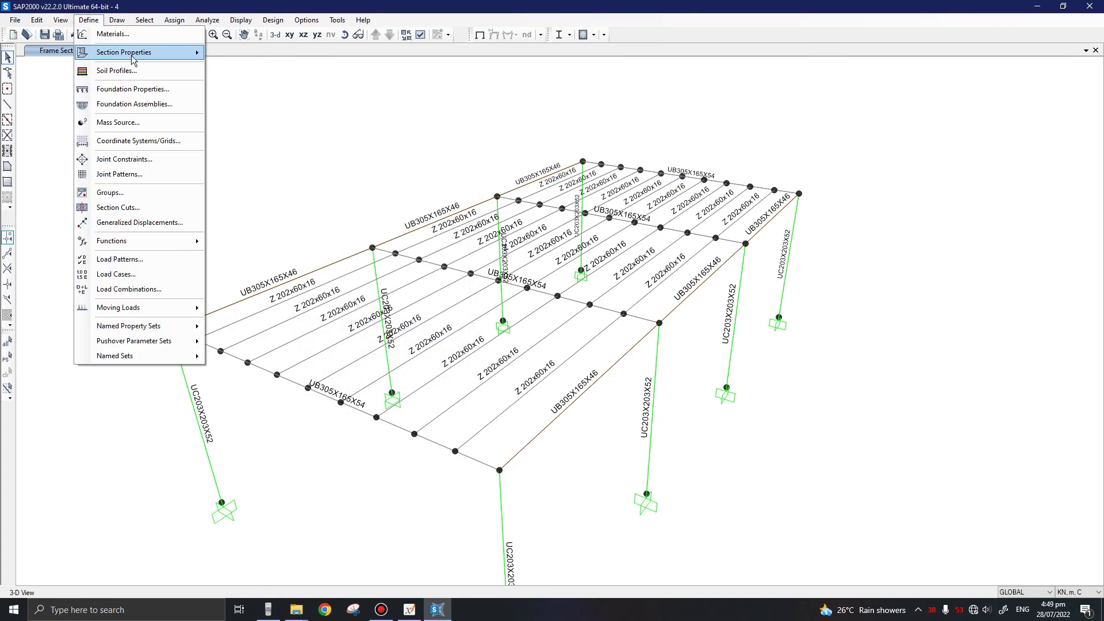
{"action": "mouse_move", "coordinate": [138, 55]}
{"action": "left_click", "coordinate": [236, 56]}
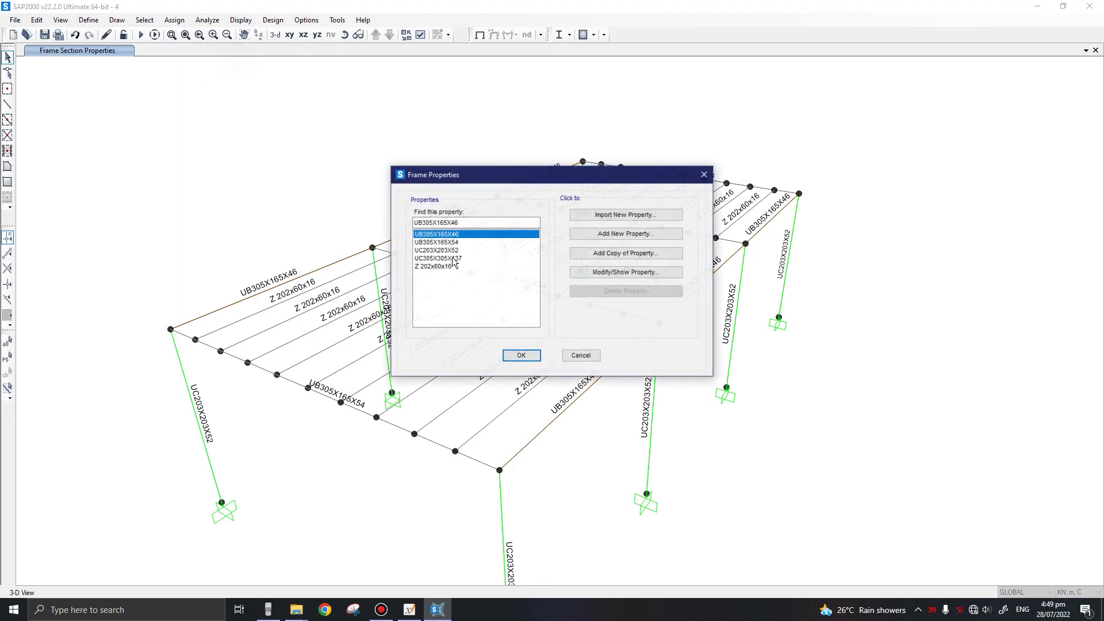
{"action": "left_click", "coordinate": [667, 218]}
{"action": "left_click", "coordinate": [445, 258]}
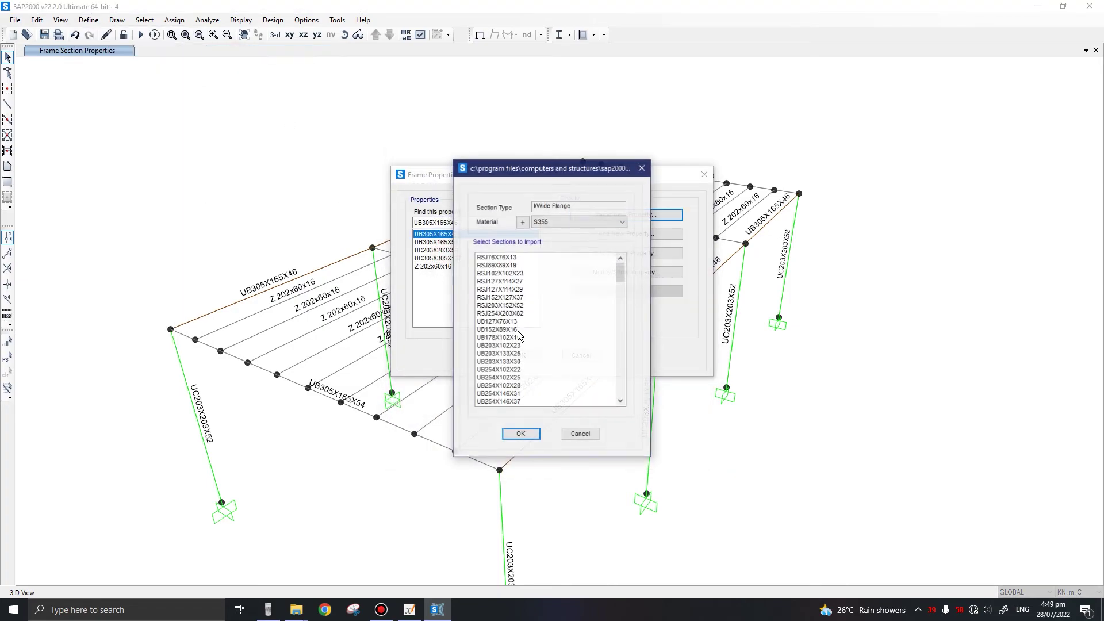
{"action": "left_click", "coordinate": [575, 221]}
{"action": "left_click", "coordinate": [547, 249]}
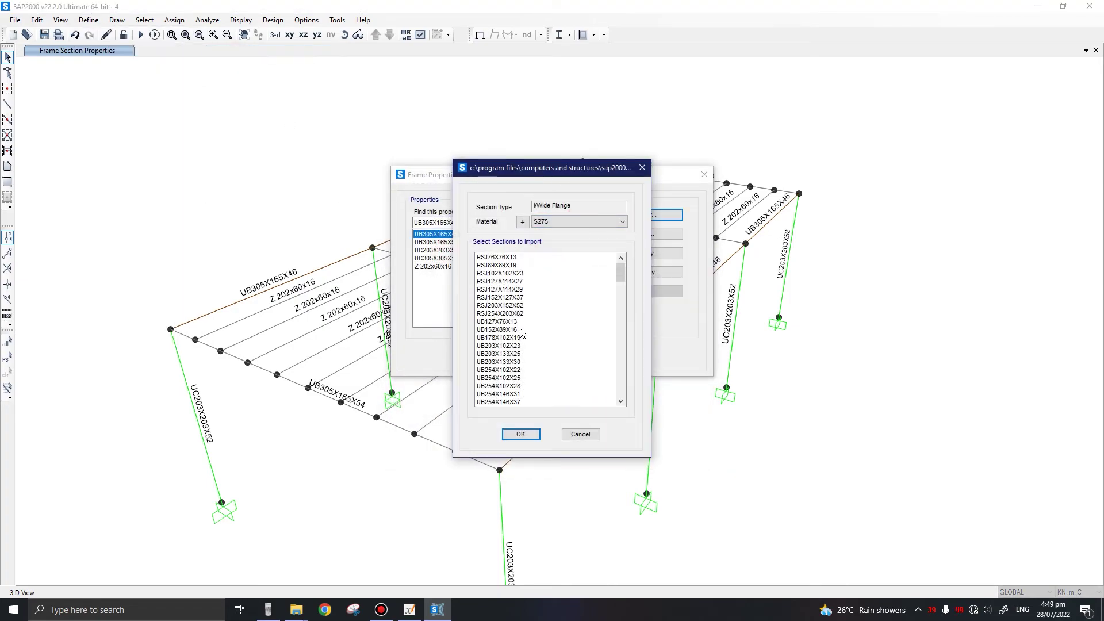
{"action": "left_click", "coordinate": [518, 330]}
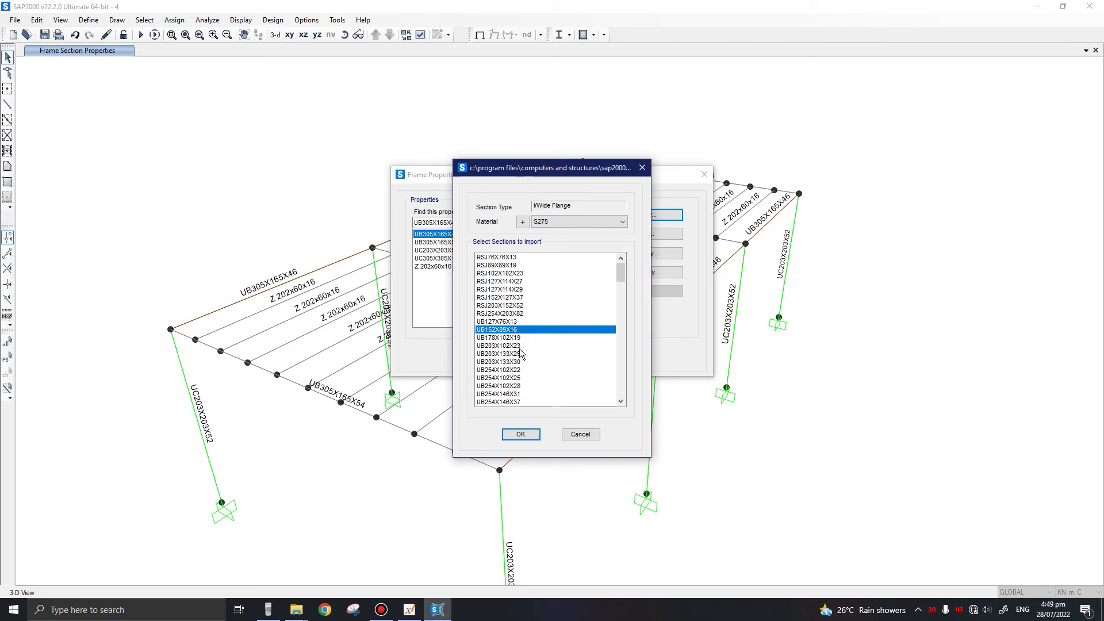
{"action": "left_click", "coordinate": [517, 346]}
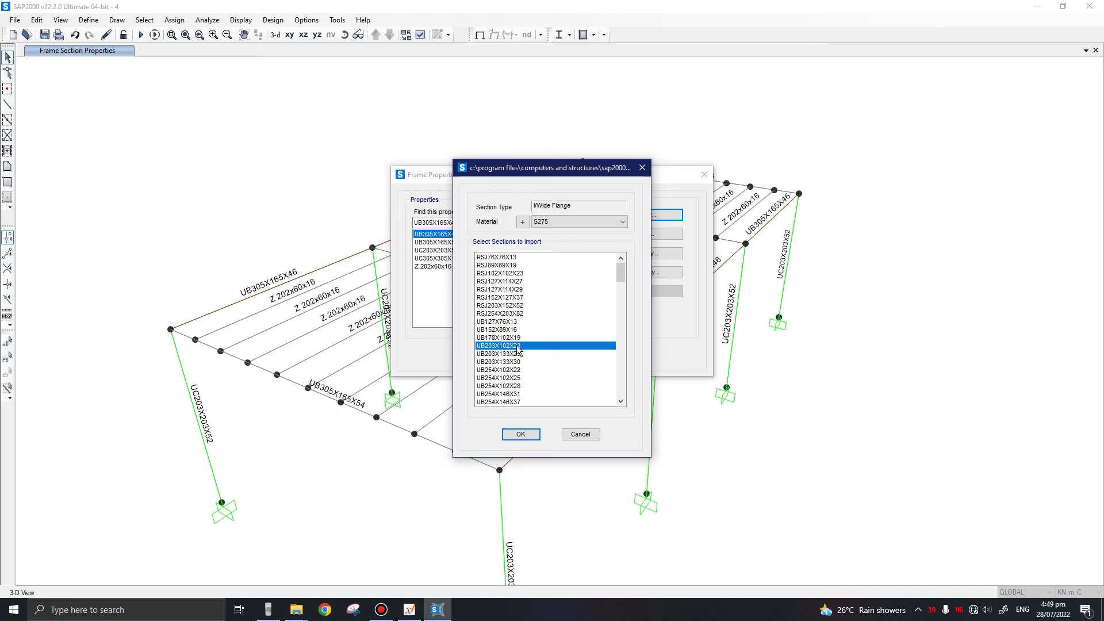
{"action": "left_click", "coordinate": [520, 434]}
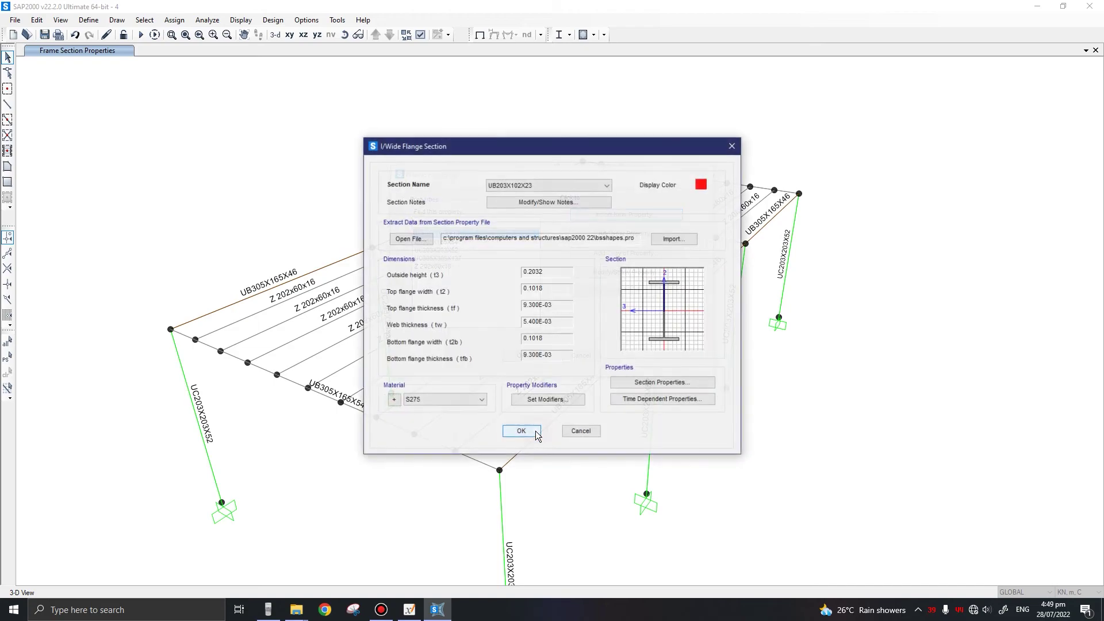
- Set the UB203X102X23 section's display color to olive and accept the frame property definitions
{"action": "left_click", "coordinate": [702, 183]}
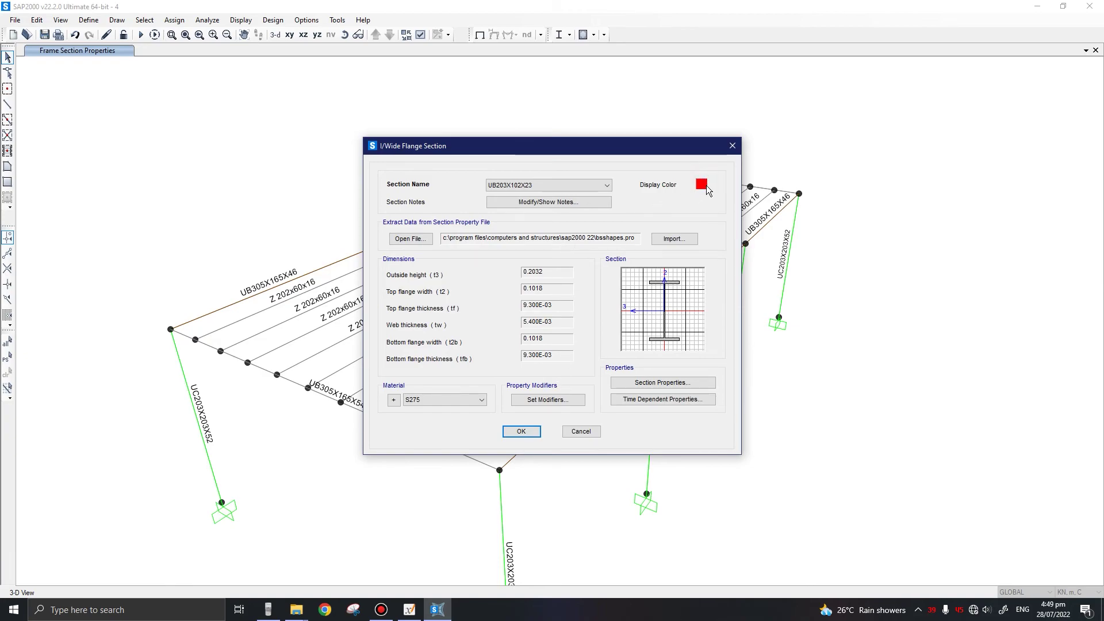
{"action": "left_click", "coordinate": [514, 236]}
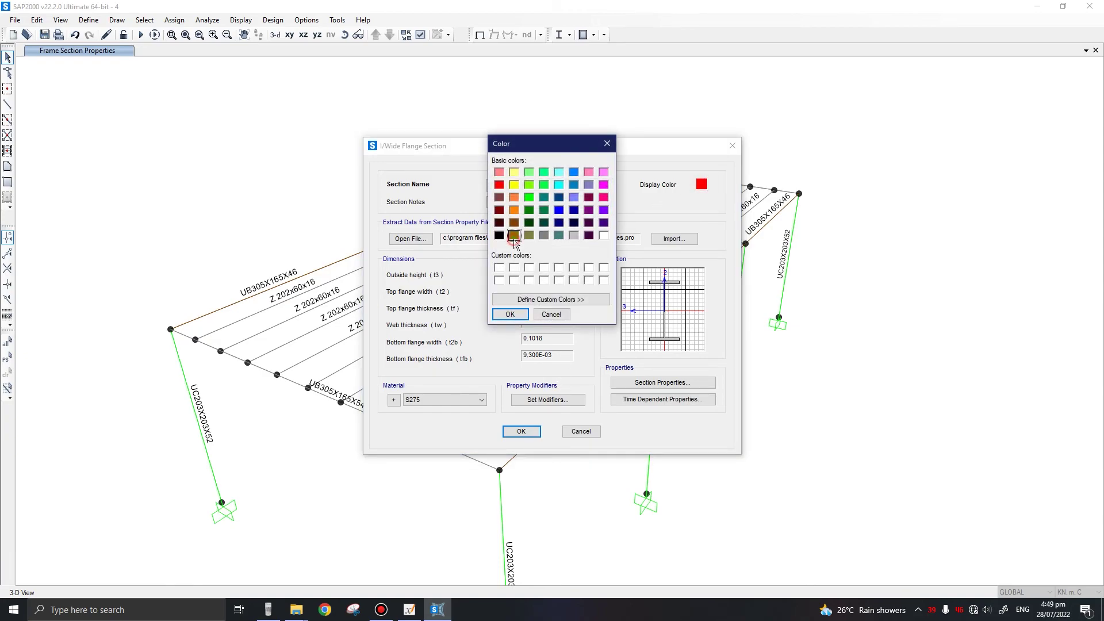
{"action": "left_click", "coordinate": [510, 314]}
{"action": "left_click", "coordinate": [521, 431]}
{"action": "left_click", "coordinate": [522, 356]}
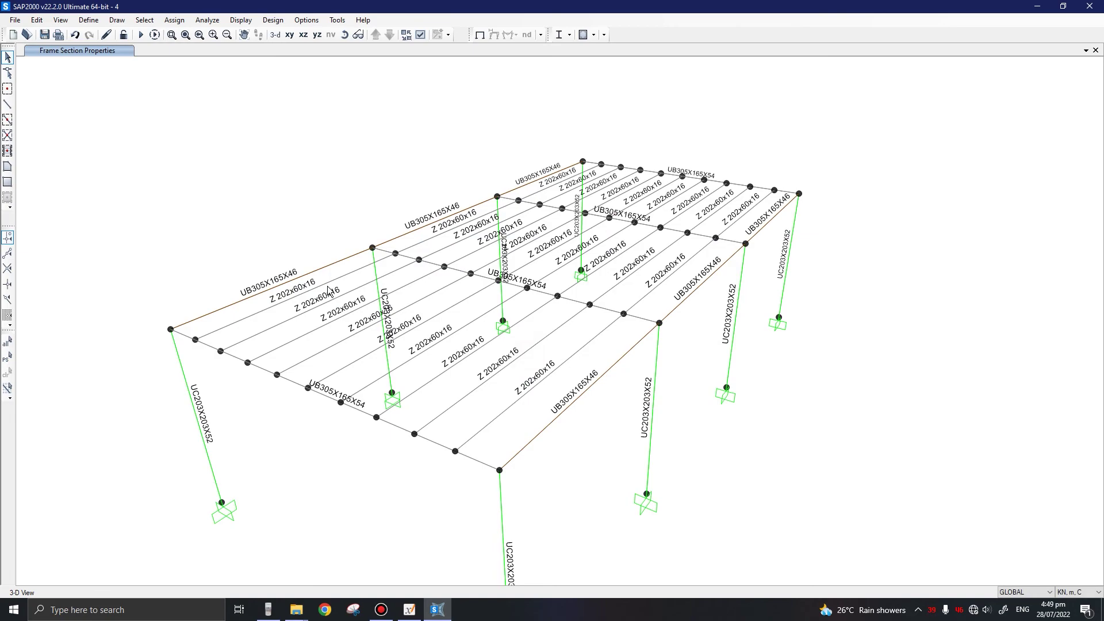
- Assign the UB203X102X23 frame section to the six longitudinal edge beams on both sides of the roof
{"action": "left_click", "coordinate": [328, 266]}
{"action": "left_click", "coordinate": [497, 195]}
{"action": "left_click", "coordinate": [530, 183]}
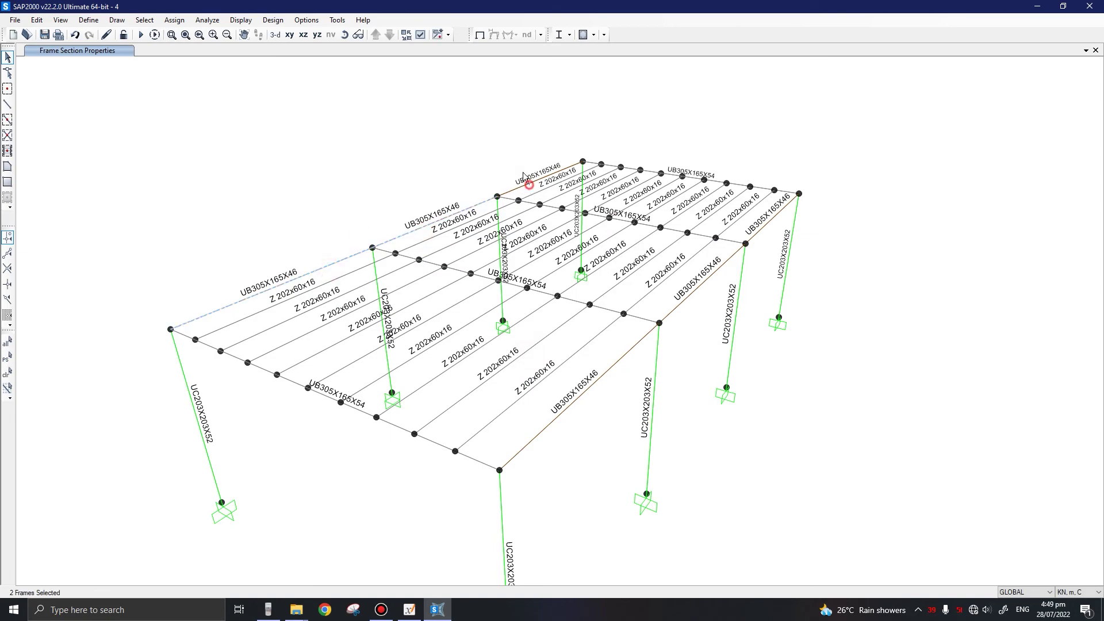
{"action": "left_click", "coordinate": [570, 407]}
{"action": "left_click_drag", "start_coordinate": [703, 307], "coordinate": [692, 282]}
{"action": "left_click_drag", "start_coordinate": [777, 240], "coordinate": [763, 218]}
{"action": "left_click", "coordinate": [187, 23]}
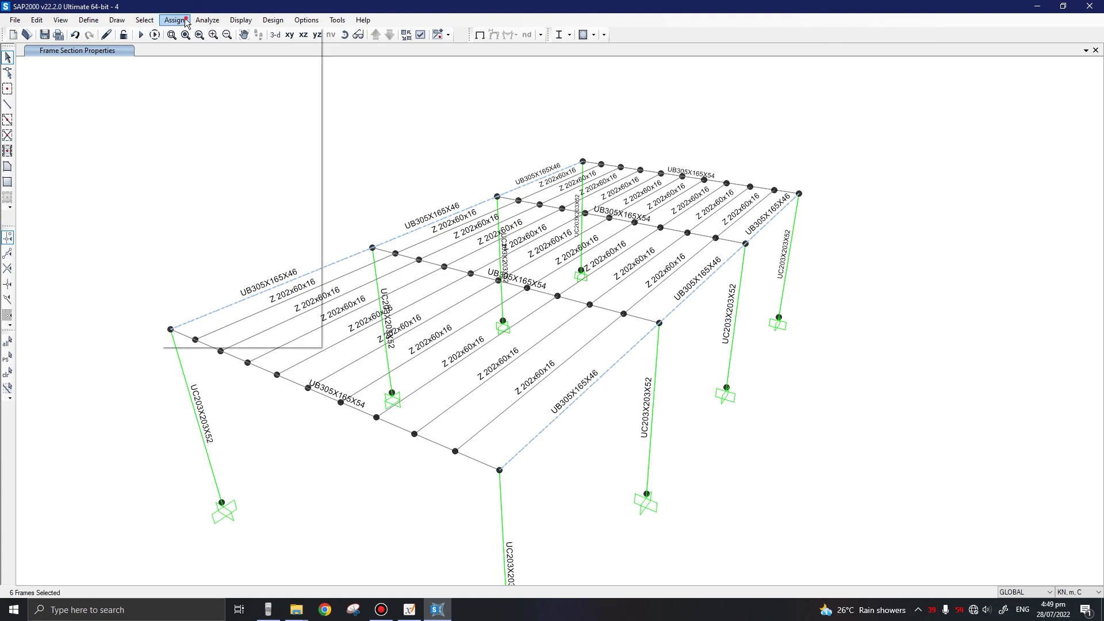
{"action": "mouse_move", "coordinate": [192, 46]}
{"action": "left_click", "coordinate": [368, 47]}
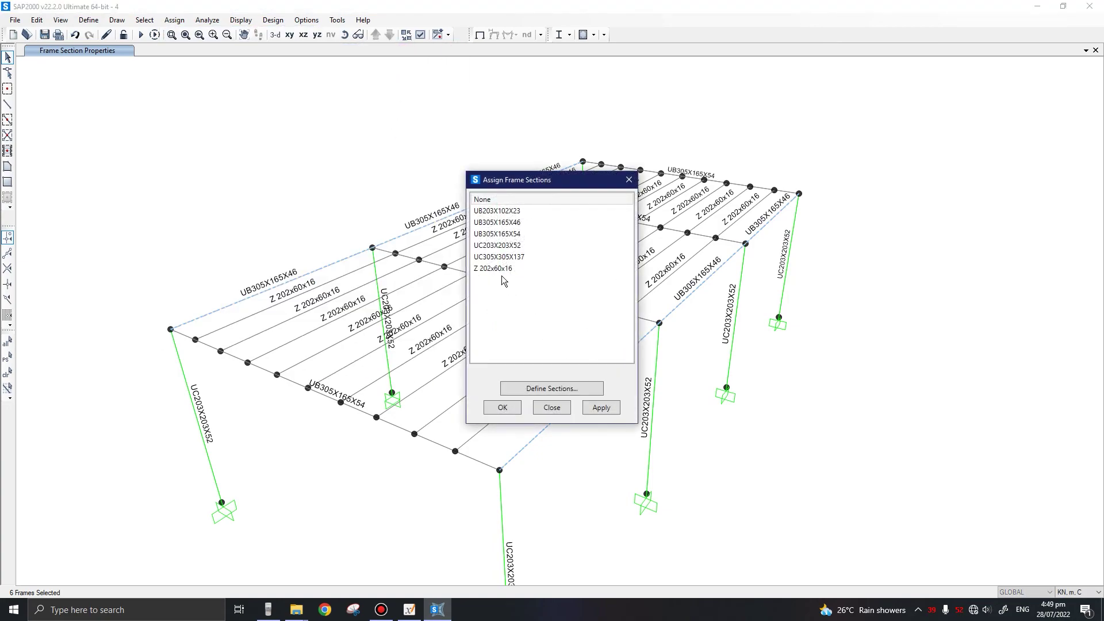
{"action": "left_click", "coordinate": [521, 211]}
{"action": "left_click", "coordinate": [601, 408]}
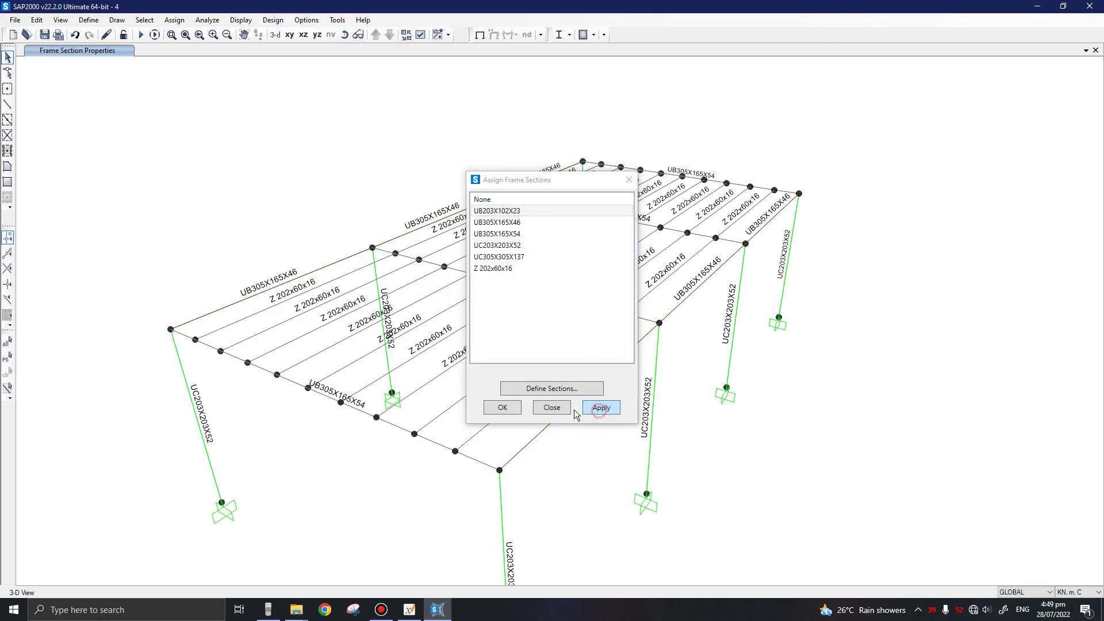
{"action": "left_click", "coordinate": [565, 408]}
- Run the analysis for the DEAD and LIVE load cases with the resized members
{"action": "middle_click_drag", "start_coordinate": [546, 436], "coordinate": [567, 493], "text": "shift"}
{"action": "middle_click_drag", "start_coordinate": [698, 485], "coordinate": [549, 489], "text": "shift"}
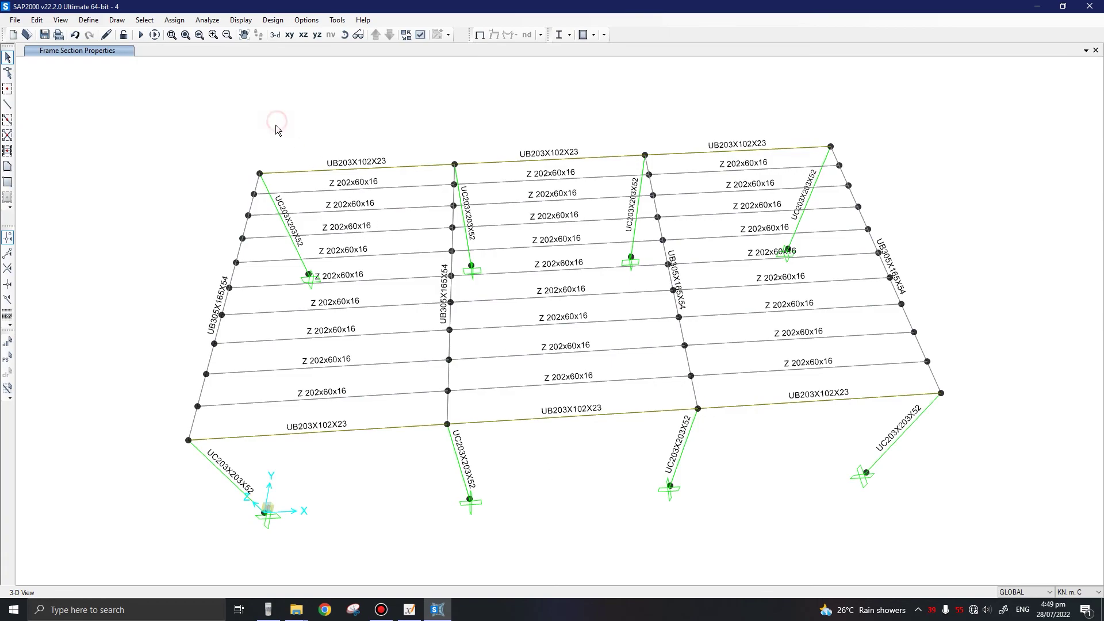
{"action": "left_click", "coordinate": [140, 34]}
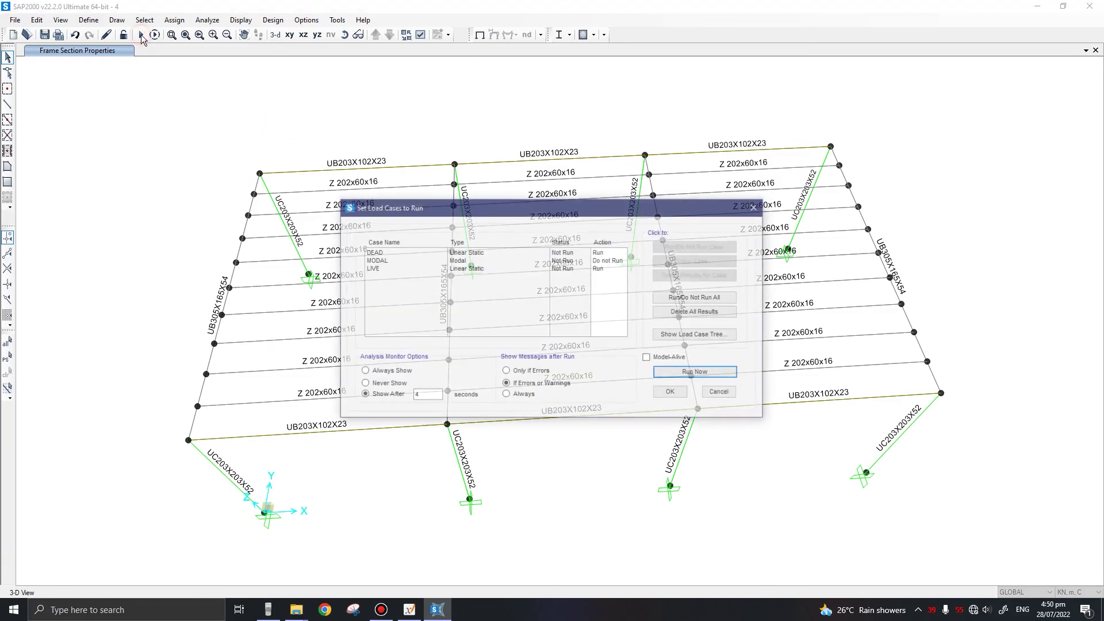
{"action": "left_click", "coordinate": [695, 374]}
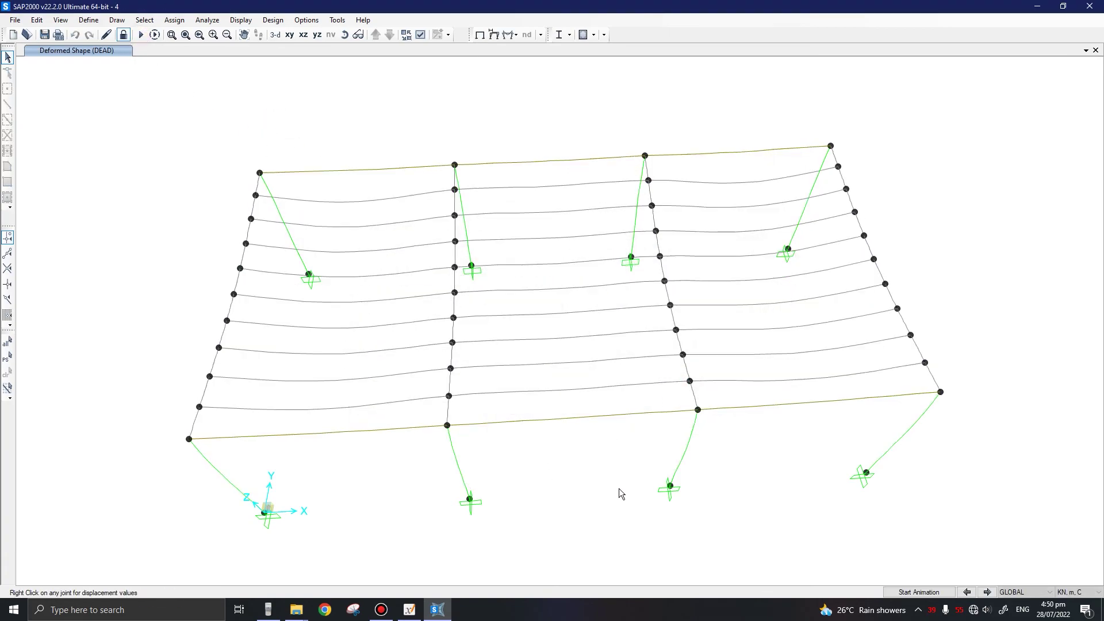
- Run the Eurocode 3-2005 steel design check and display the P-M ratio colors and values on the frames
{"action": "key", "text": "shift+F5"}
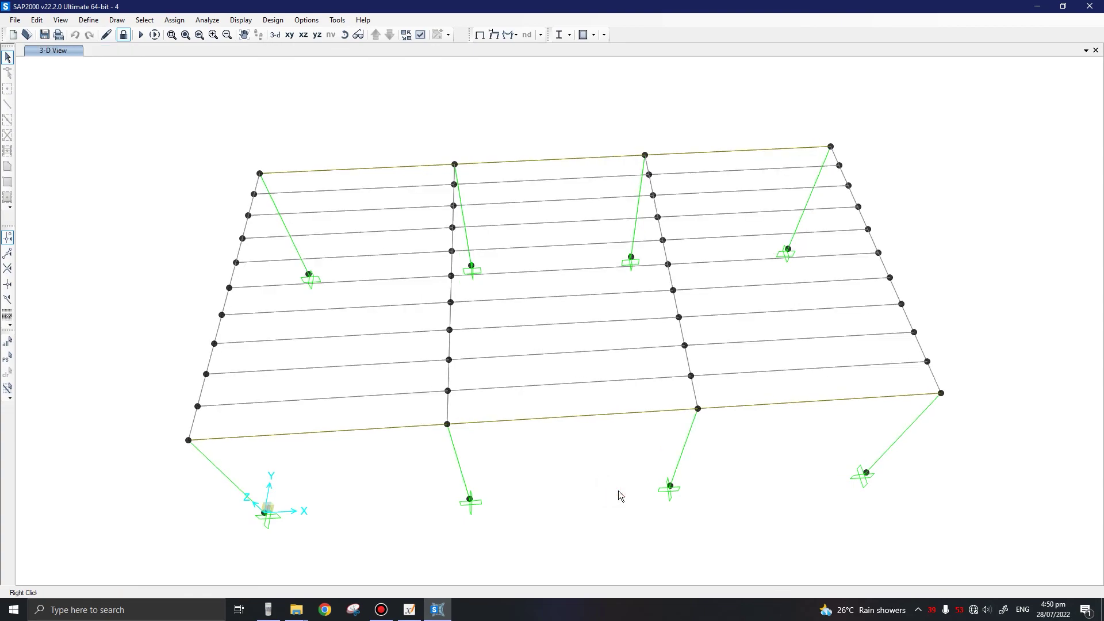
{"action": "middle_click_drag", "start_coordinate": [648, 470], "coordinate": [767, 500], "text": "shift"}
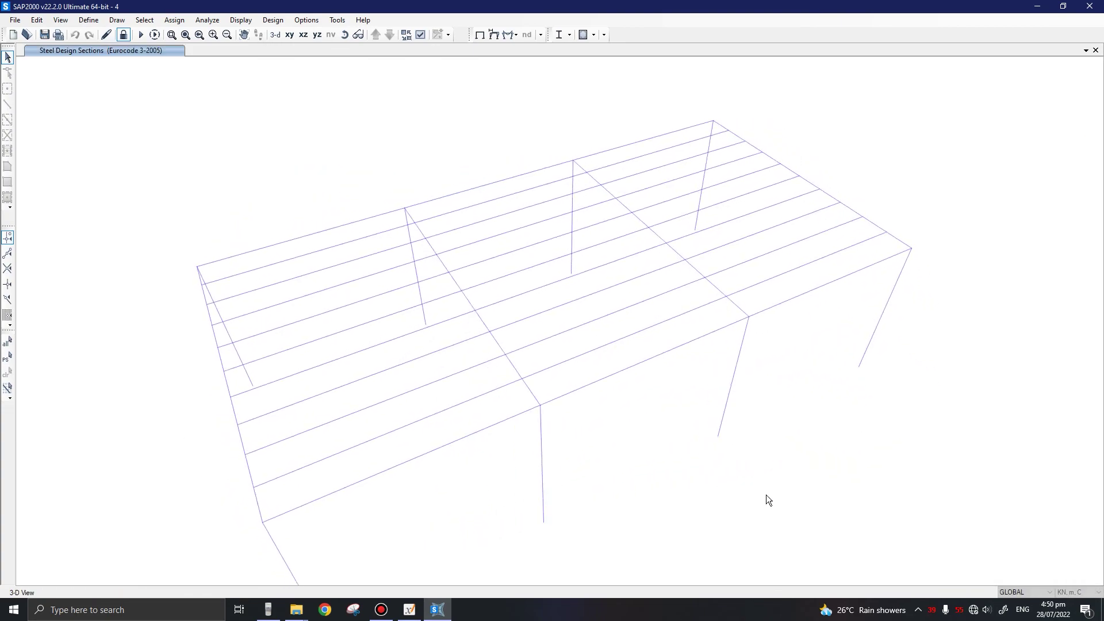
{"action": "key", "text": "ctrl+shift+F5"}
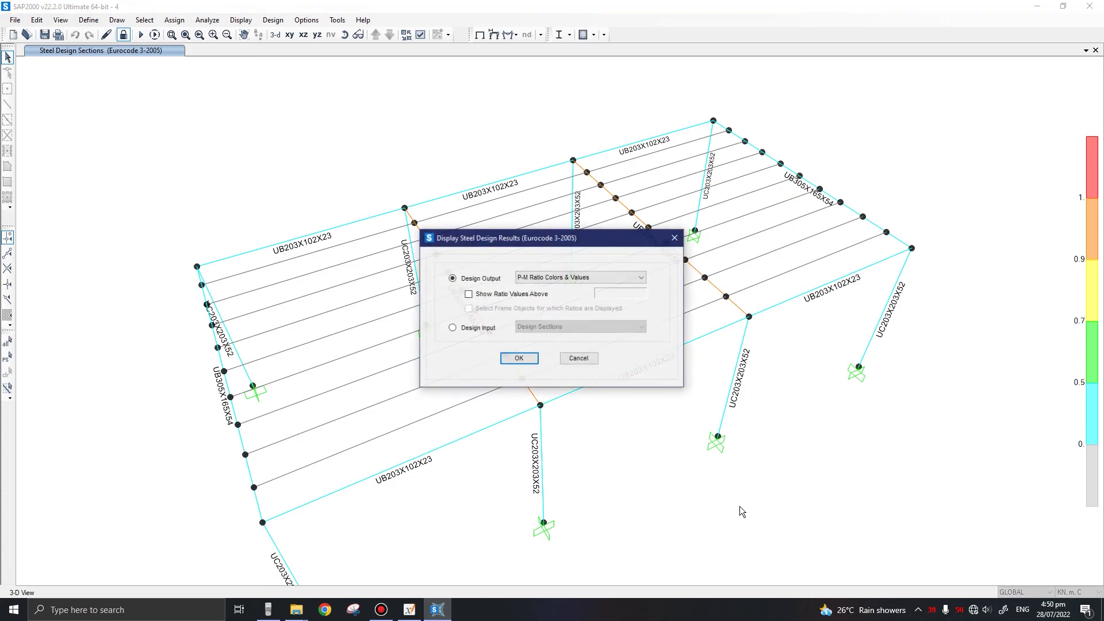
{"action": "left_click_drag", "start_coordinate": [622, 242], "coordinate": [789, 243]}
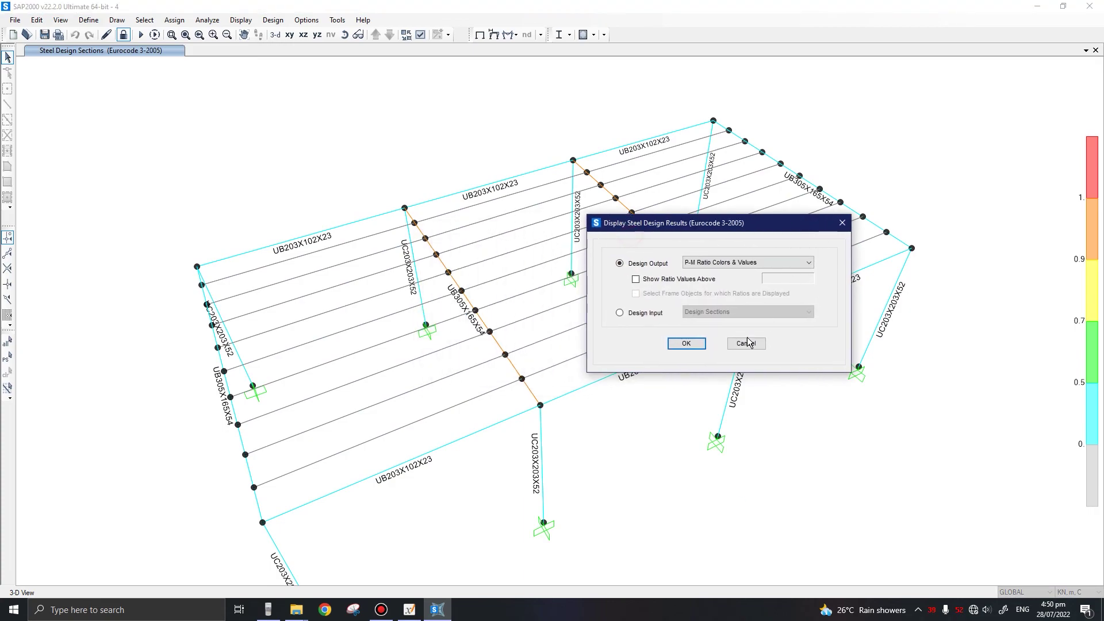
{"action": "left_click", "coordinate": [686, 358]}
- Examine the P-M interaction ratios of the roof beams, edge beams and columns from several angles
{"action": "middle_click_drag", "start_coordinate": [659, 382], "coordinate": [874, 365], "text": "shift"}
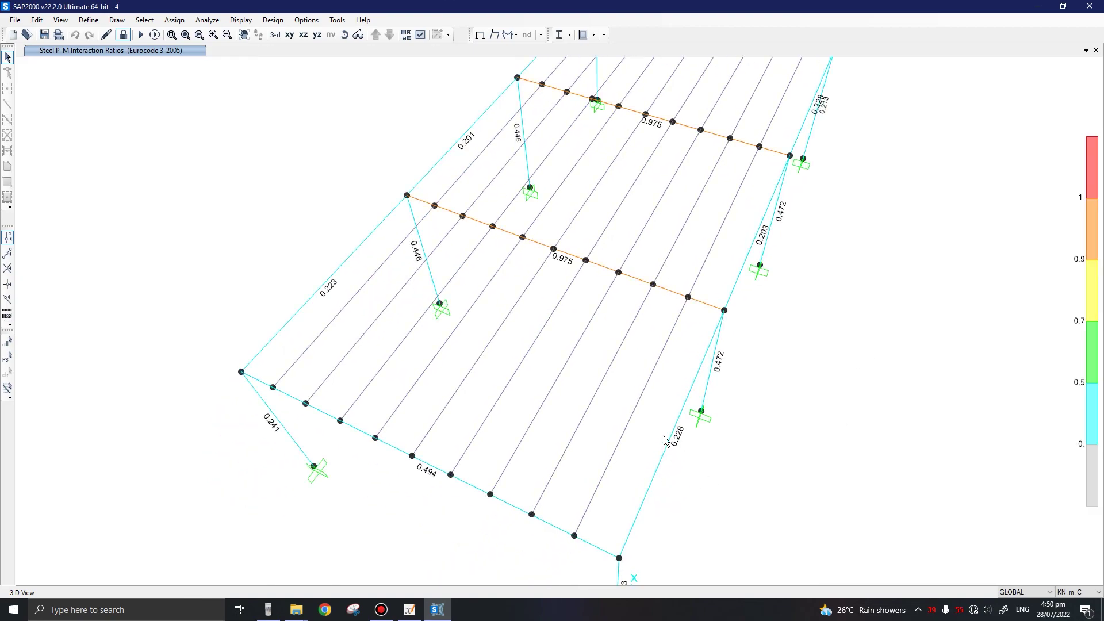
{"action": "middle_click_drag", "start_coordinate": [664, 440], "coordinate": [443, 459], "text": "shift"}
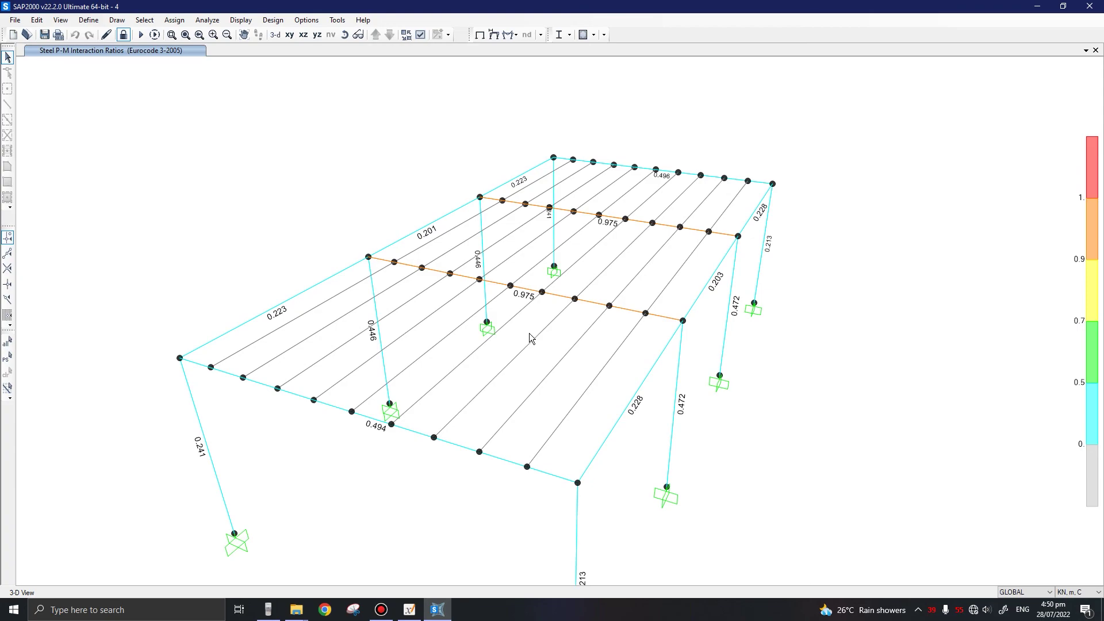
{"action": "mouse_move", "coordinate": [530, 338]}
{"action": "middle_mouse_down"}
{"action": "mouse_move", "coordinate": [552, 347]}
{"action": "mouse_move", "coordinate": [514, 343]}
{"action": "middle_mouse_up"}
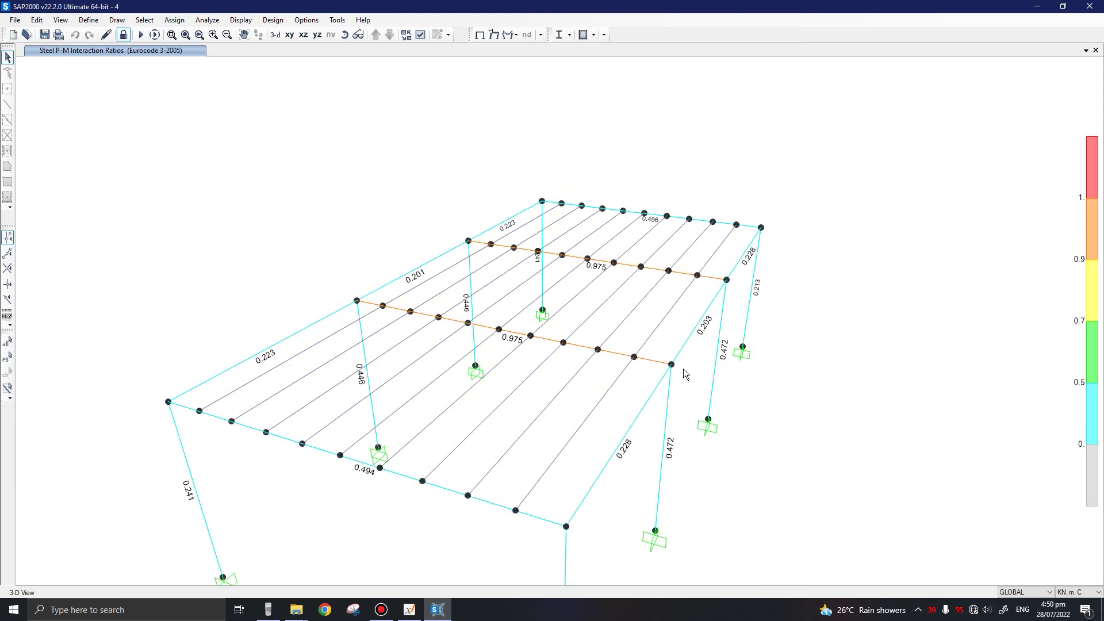
{"action": "middle_click_drag", "start_coordinate": [687, 374], "coordinate": [564, 405], "text": "shift"}
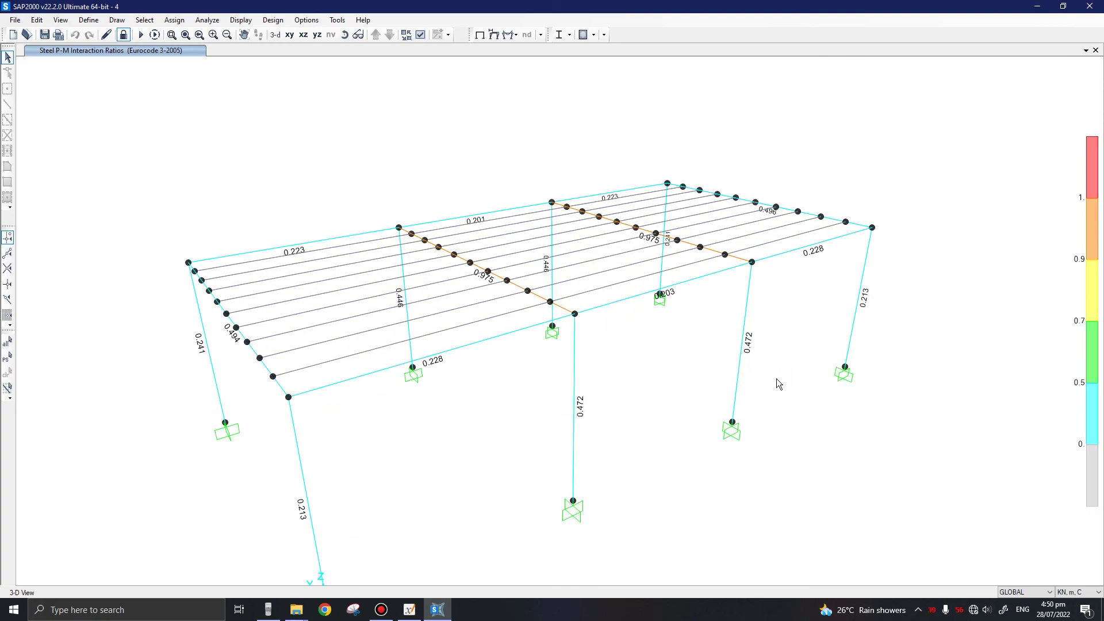
{"action": "middle_click_drag", "start_coordinate": [871, 403], "coordinate": [765, 434], "text": "shift"}
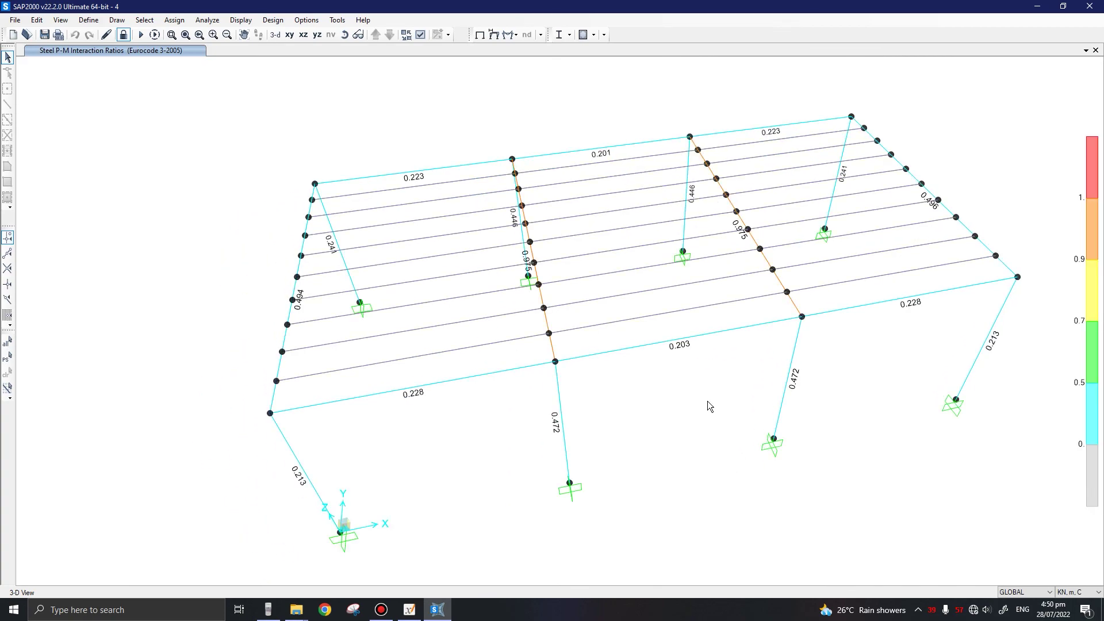
{"action": "middle_click_drag", "start_coordinate": [630, 333], "coordinate": [667, 417], "text": "shift"}
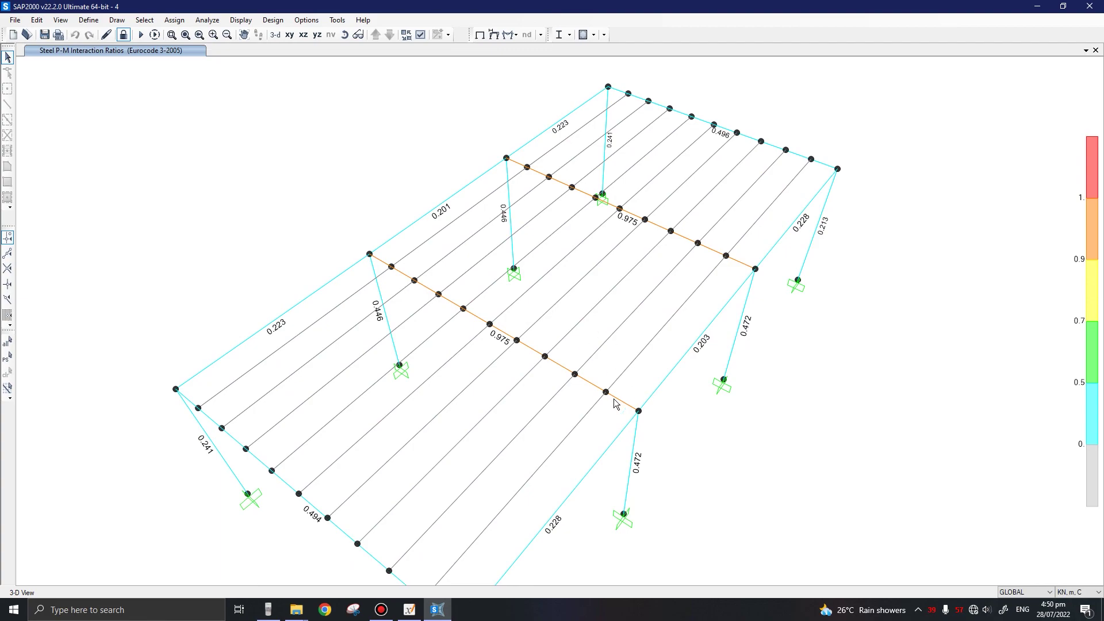
{"action": "middle_click_drag", "start_coordinate": [364, 153], "coordinate": [520, 326], "text": "shift"}
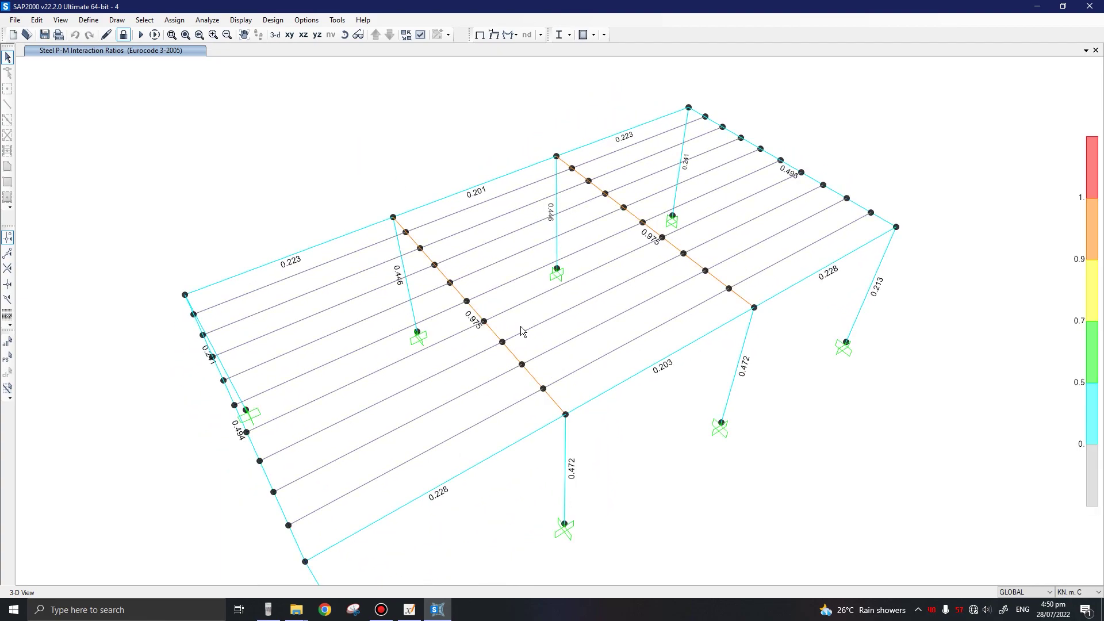
{"action": "middle_click_drag", "start_coordinate": [648, 386], "coordinate": [615, 397]}
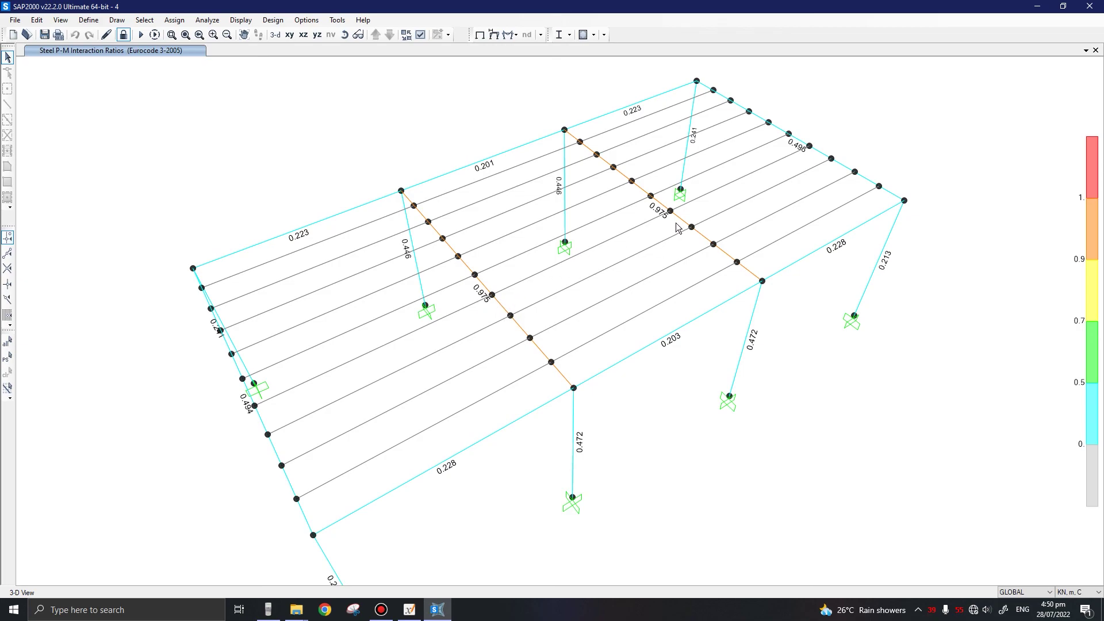
- Select the two purlins nearest the front edge beam in the first bay
{"action": "left_click_drag", "start_coordinate": [576, 424], "coordinate": [407, 143]}
{"action": "left_click", "coordinate": [412, 152]}
{"action": "right_click", "coordinate": [431, 369]}
{"action": "left_click", "coordinate": [390, 411]}
{"action": "left_click", "coordinate": [407, 451]}
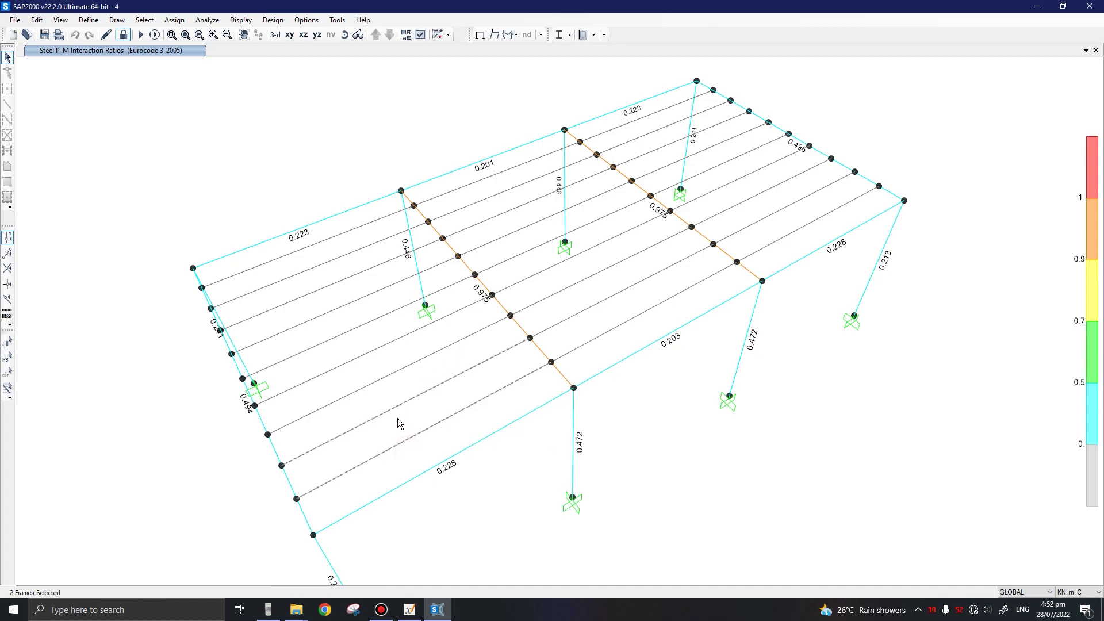